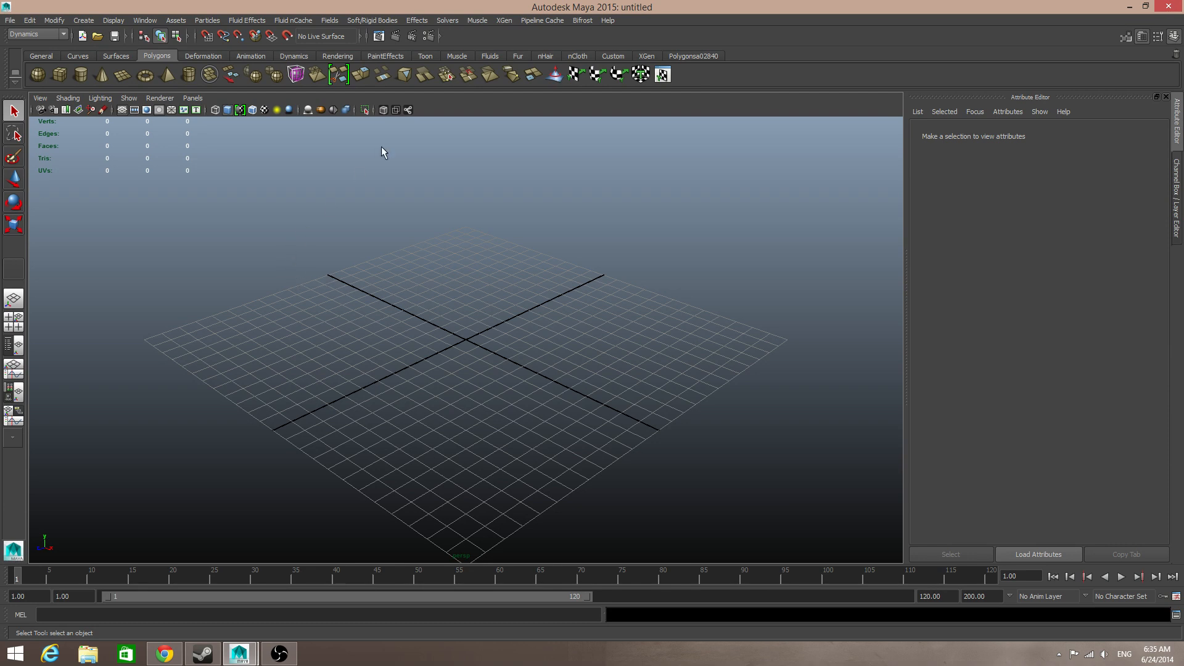
Create a new project named proxy in the E:/MayaProject location with the default folder structure
left_click(11, 21)
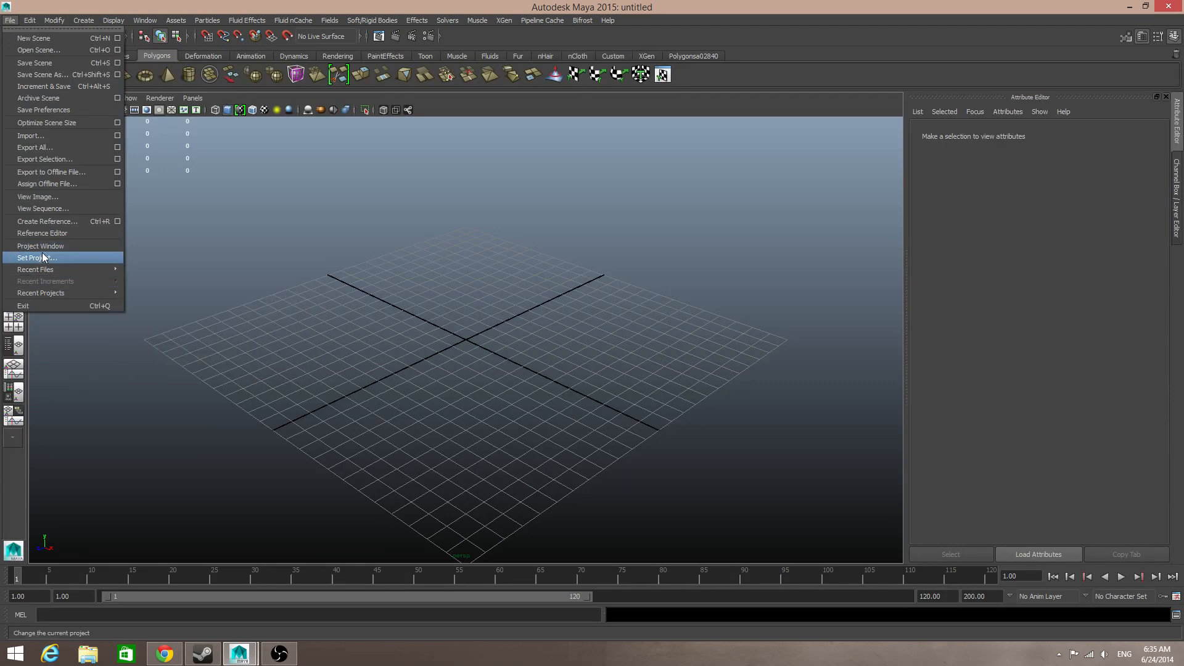
left_click(150, 248)
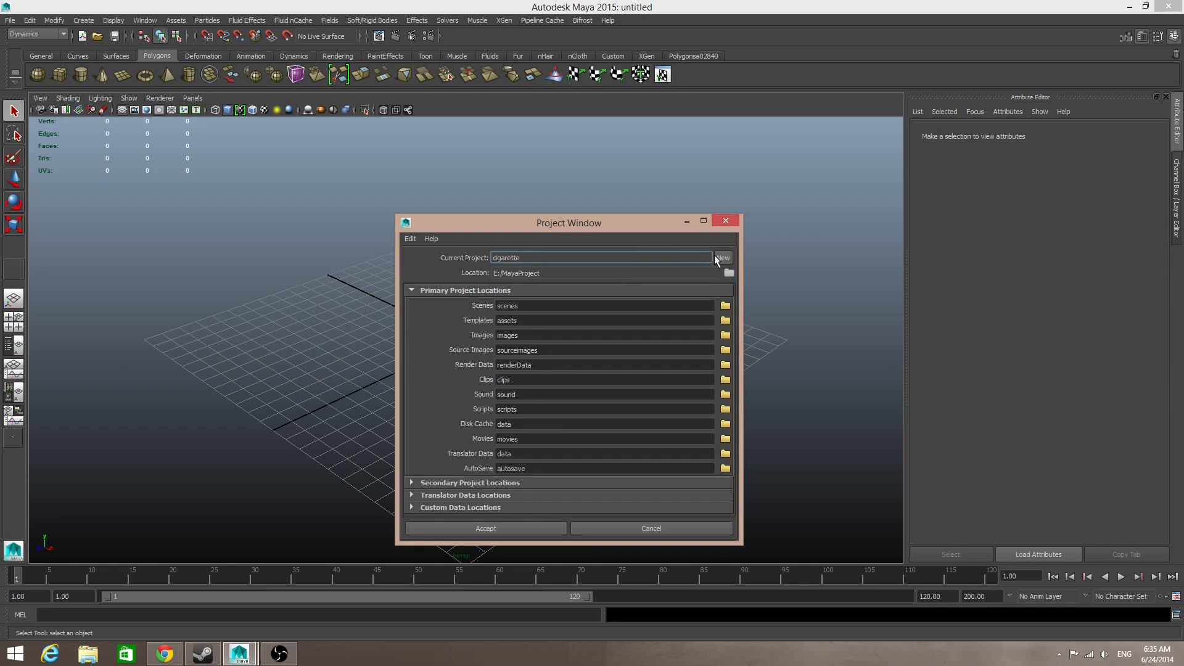
left_click(717, 257)
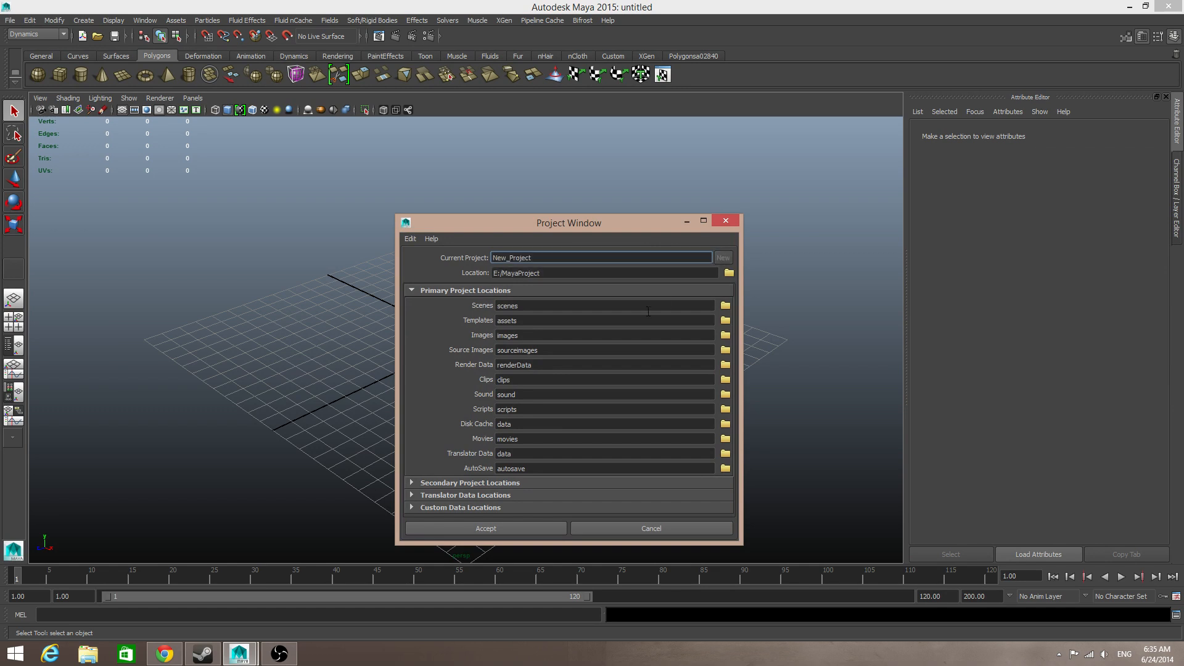
double_click(568, 261)
type("proxy")
left_click(476, 531)
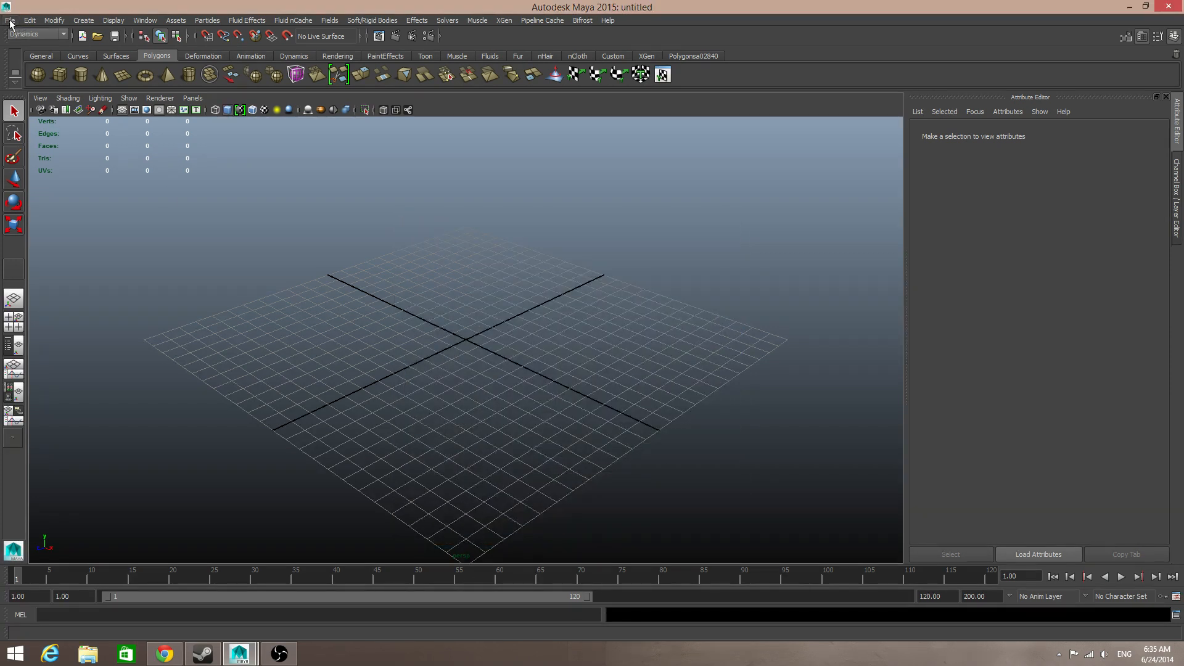
Set the proxy folder in E:/MayaProject as the current project
left_click(11, 24)
left_click(65, 254)
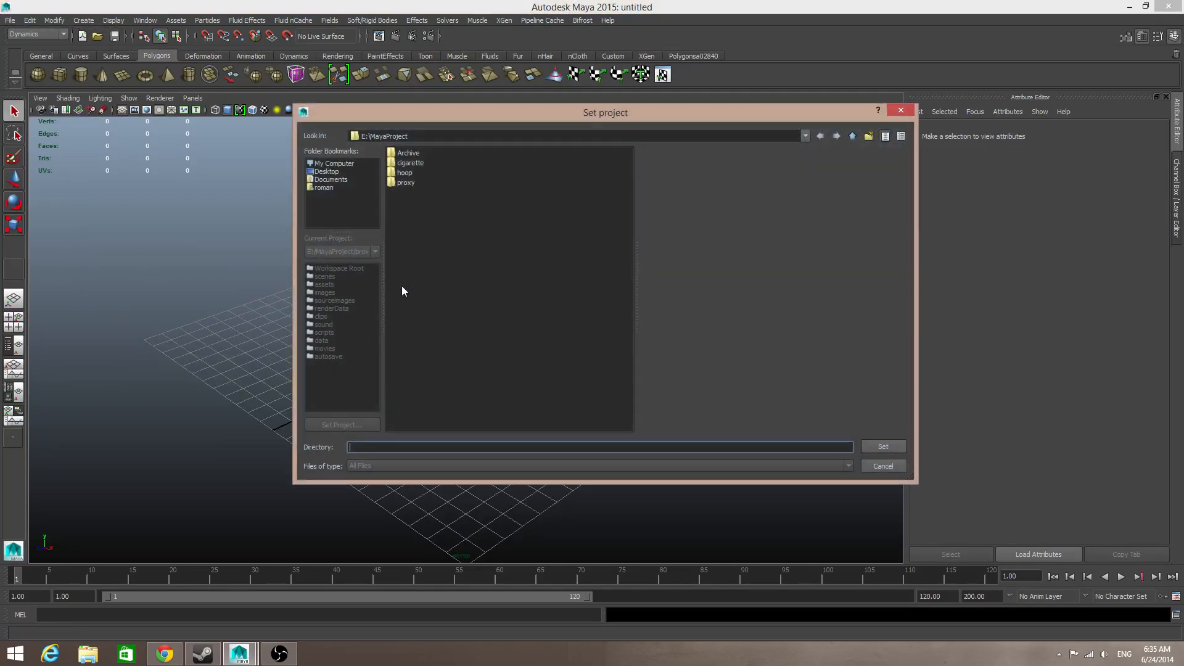
left_click(405, 183)
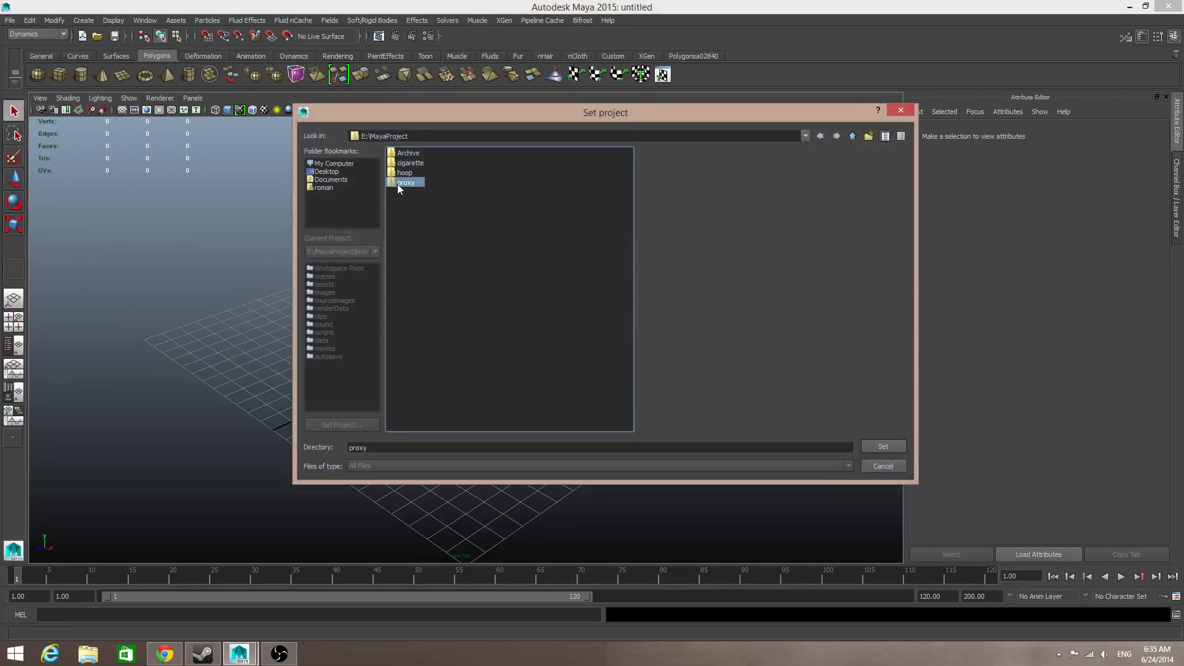
left_click(883, 447)
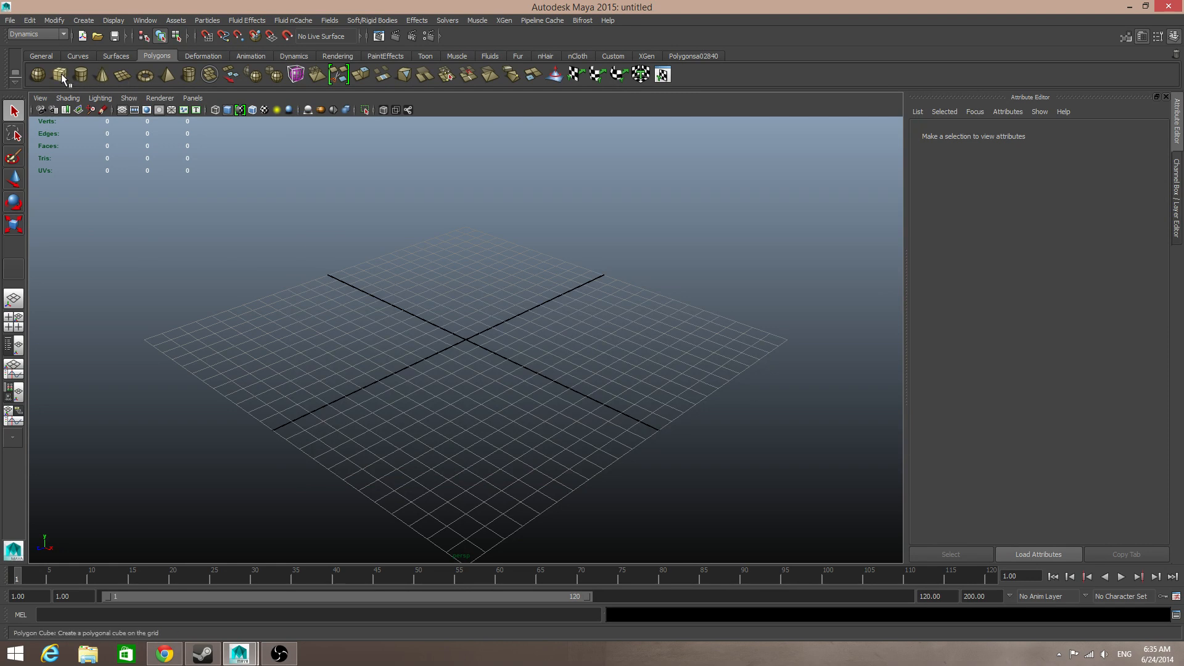
Create a polygon sphere and a polygon cube at the origin, and move the cube to the sphere's side
left_click(38, 74)
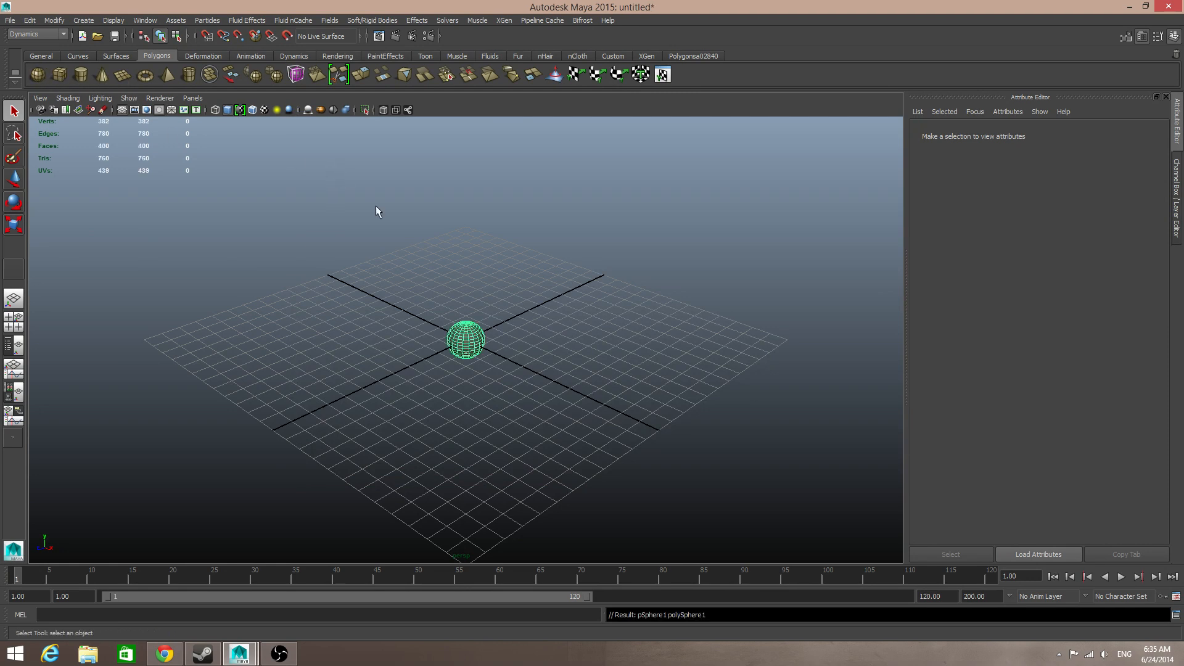
left_click(59, 74)
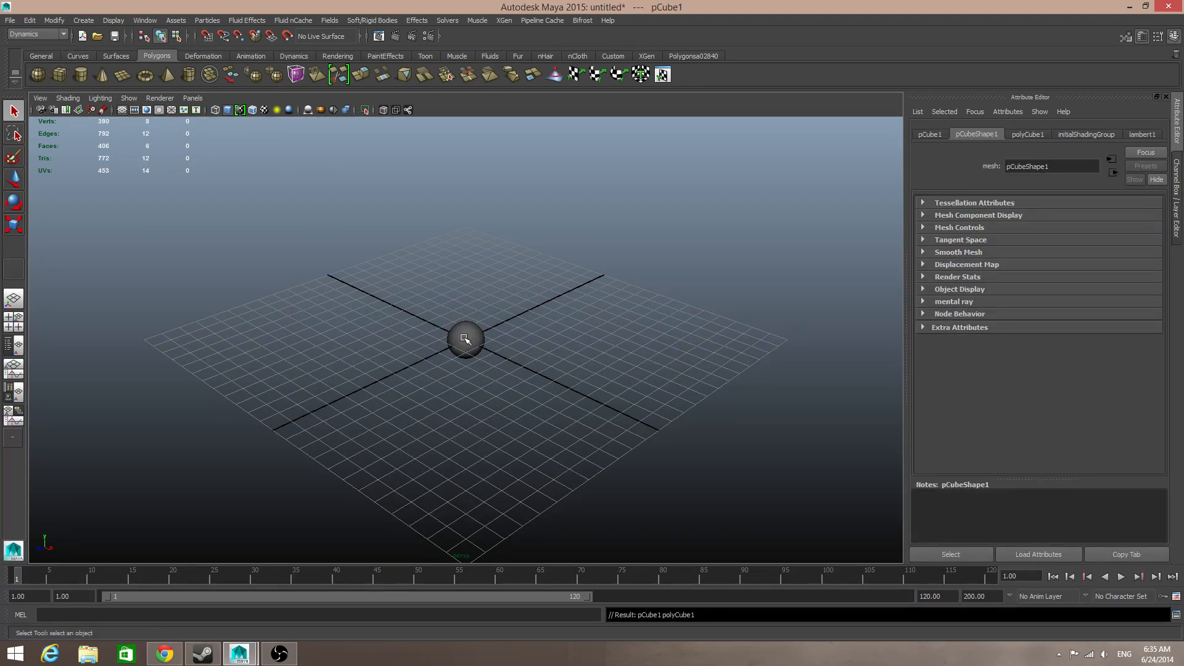
key("w")
left_click_drag(516, 364, 561, 278)
Create a second polygon sphere stacked on the first one and a third sphere beside them on the grid
left_click(38, 74)
left_click_drag(464, 223, 463, 152)
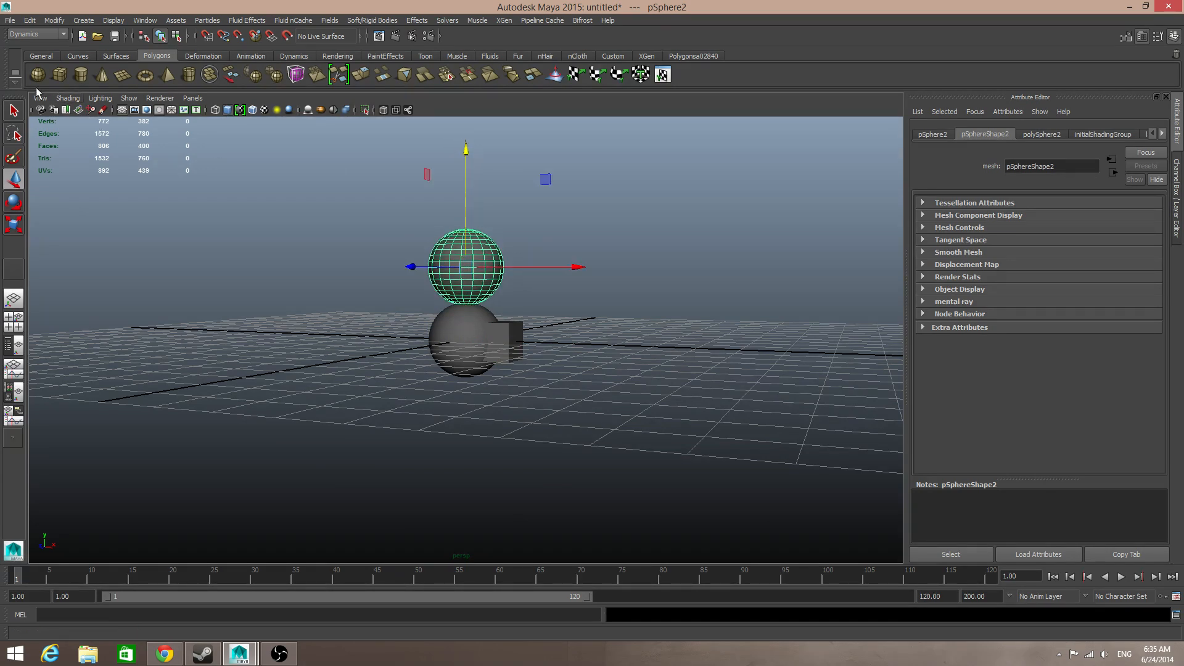
key("g")
left_click_drag(521, 306, 395, 320, "alt")
Duplicate the third sphere twice, placing one copy next to it and raising the other above the lower spheres
key("ctrl+d")
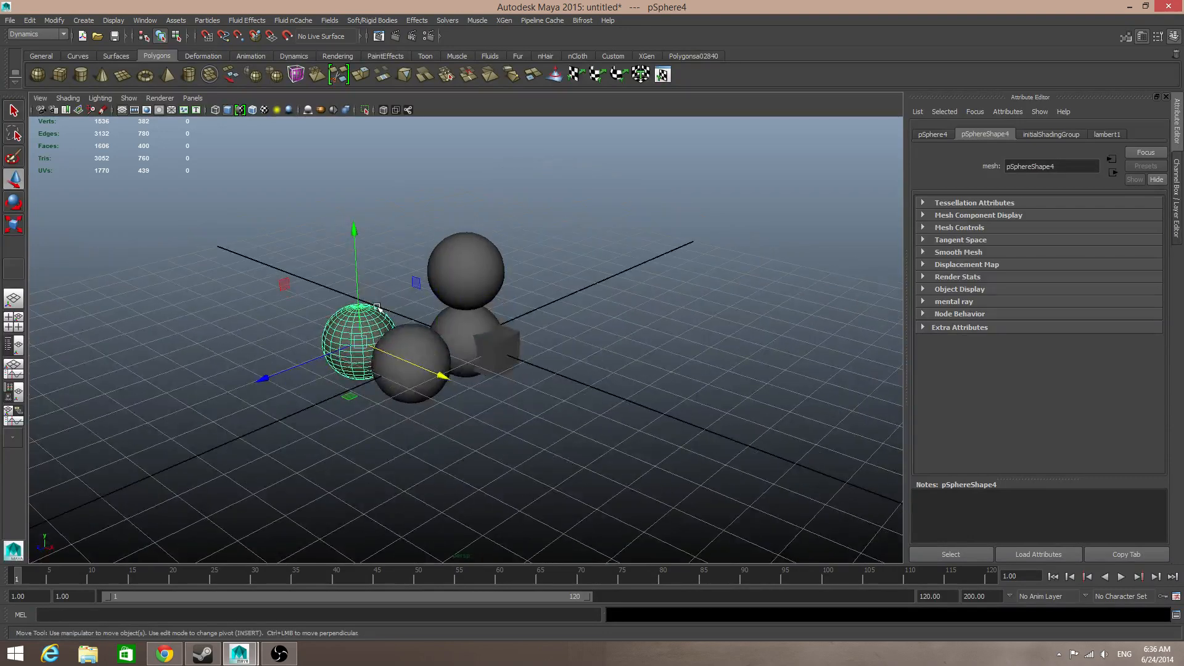
key("ctrl+d")
middle_click_drag(376, 306, 325, 237)
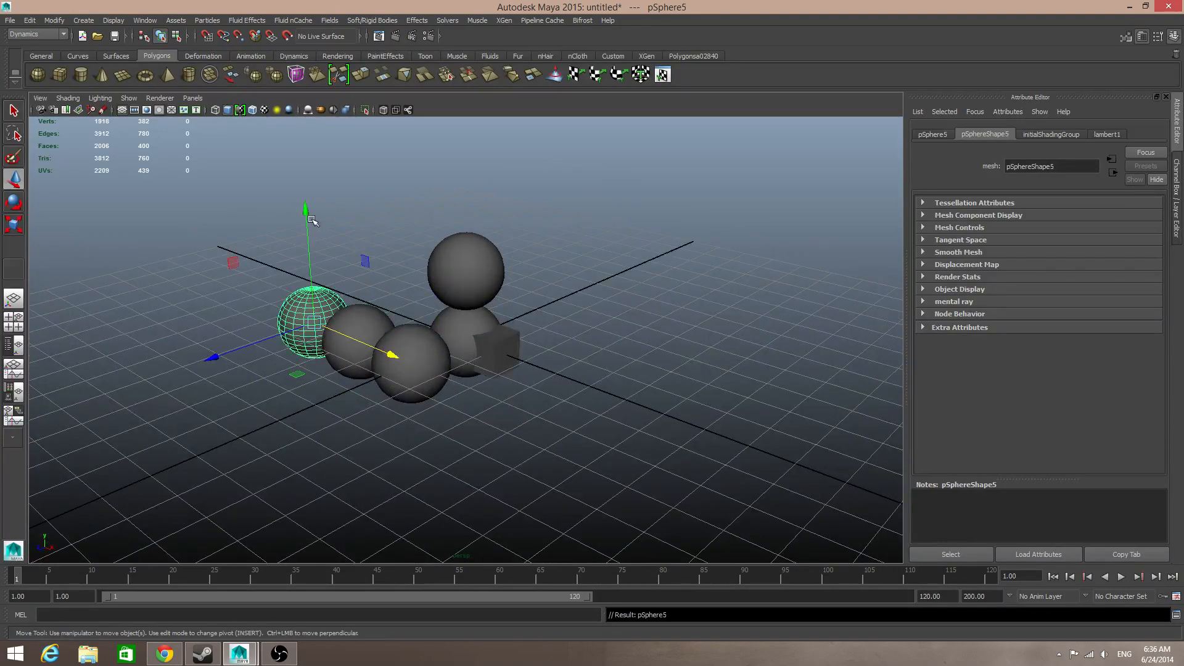
left_click_drag(311, 215, 314, 138)
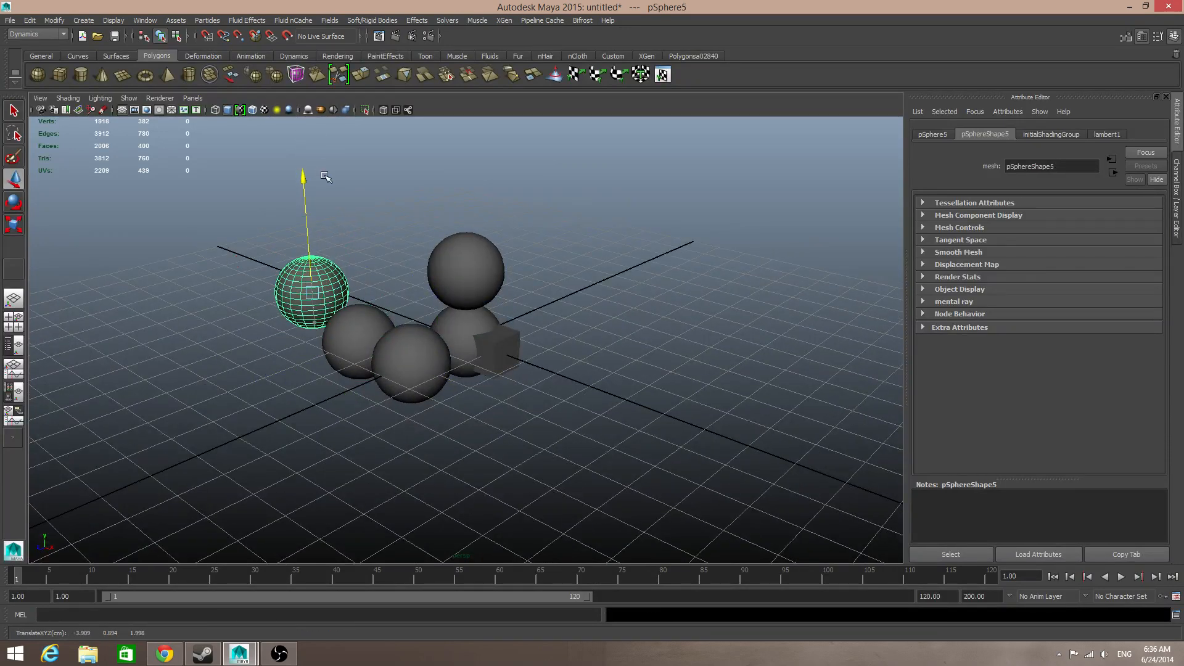
left_click_drag(387, 296, 434, 321)
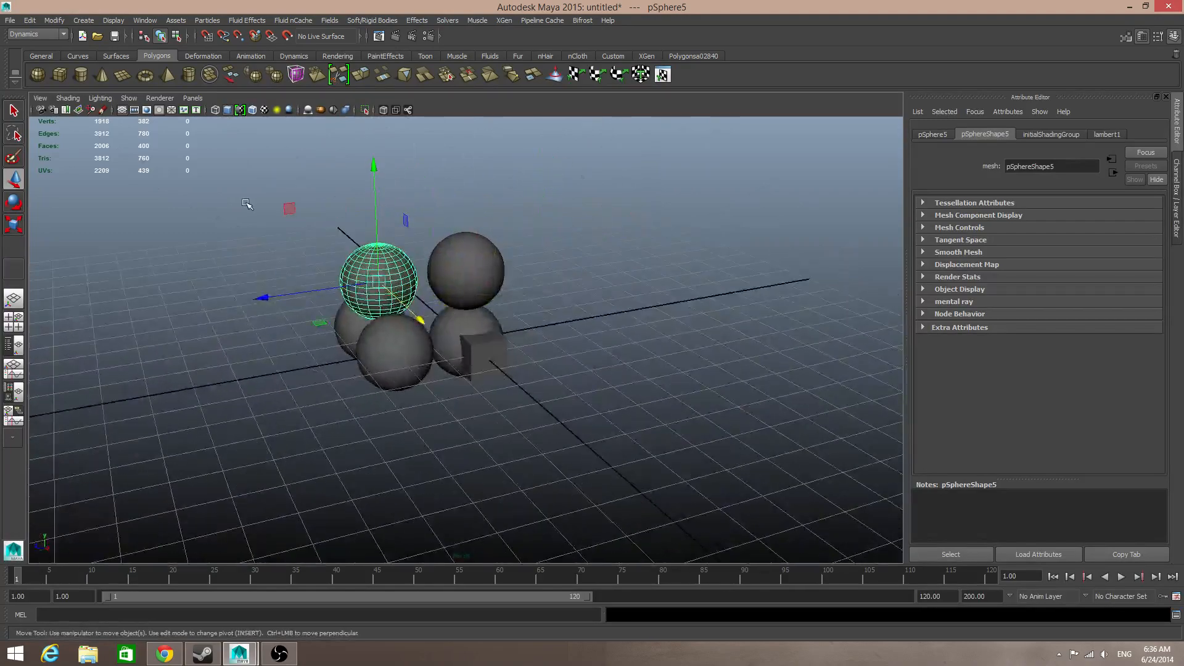
left_click_drag(247, 167, 417, 311)
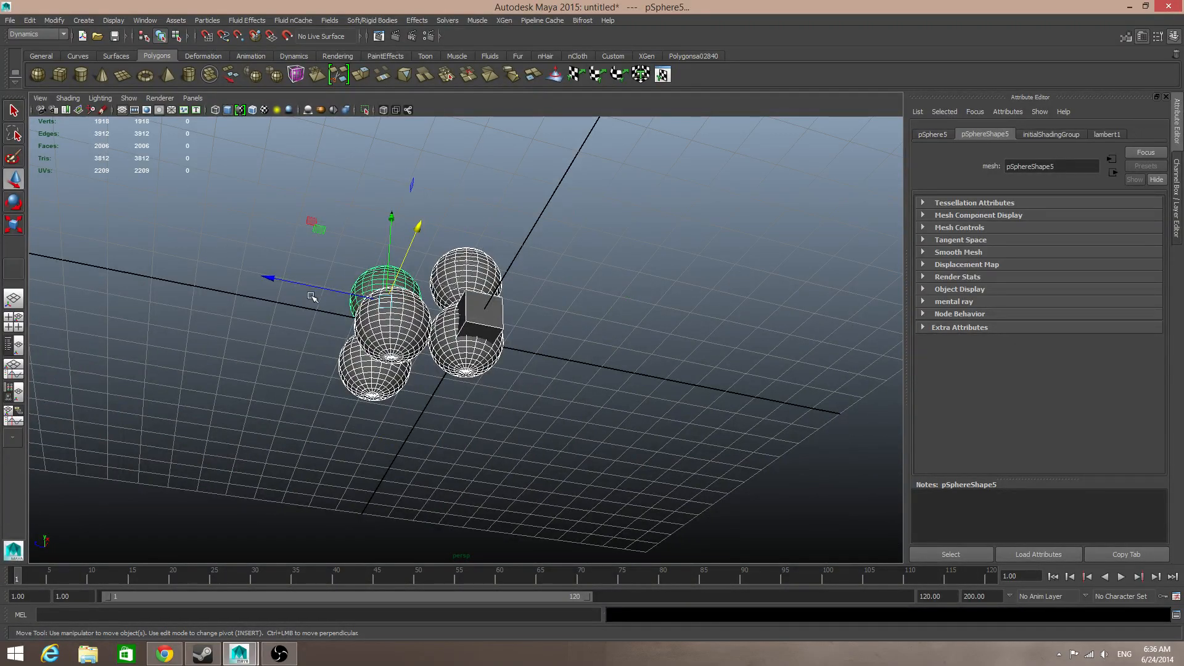
left_click_drag(312, 297, 308, 321, "alt")
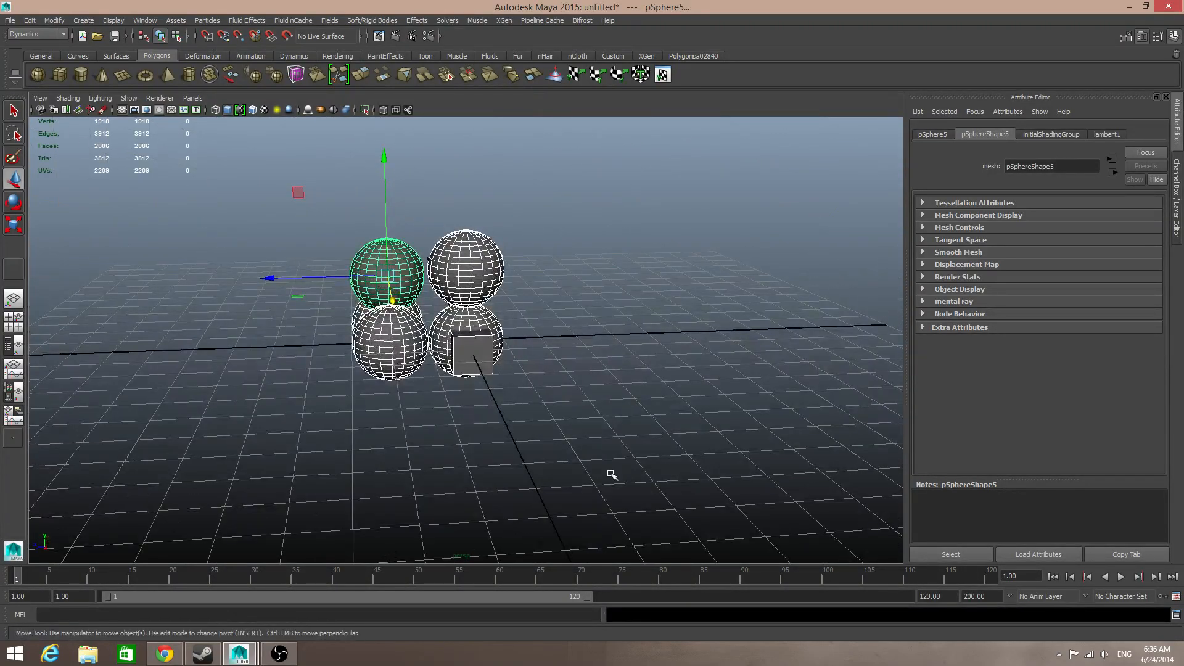
mouse_move(611, 476)
left_mouse_down("alt")
mouse_move(502, 482)
mouse_move(557, 465)
mouse_move(611, 481)
left_mouse_up("alt")
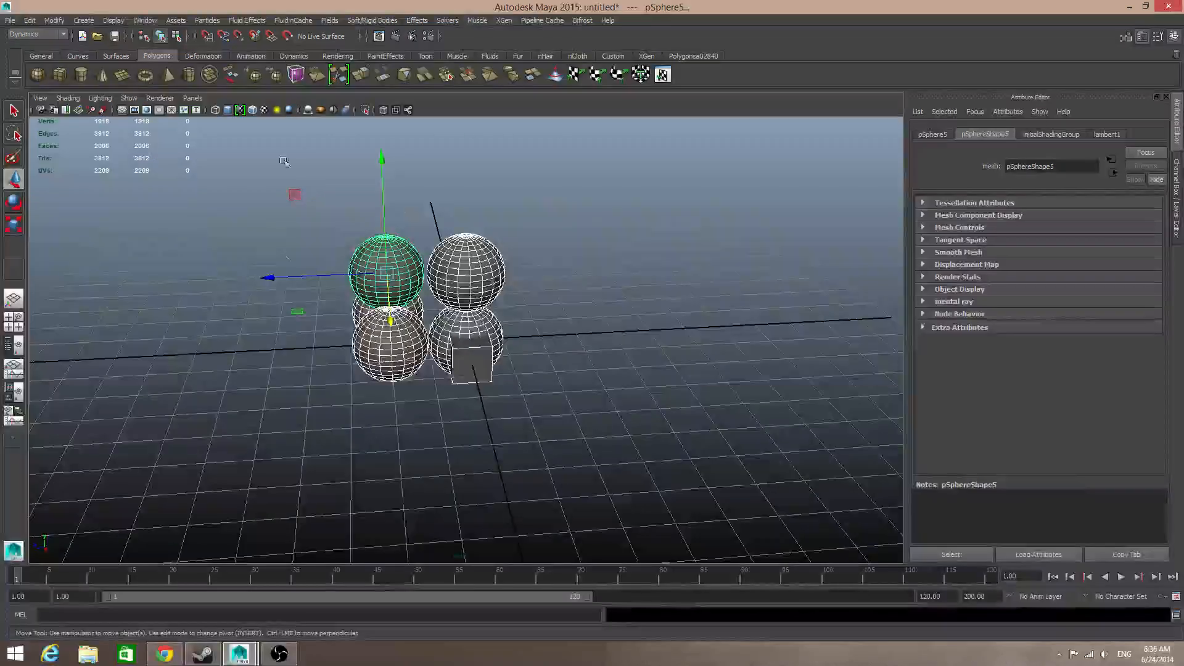
left_click_drag(270, 239, 304, 415, "alt")
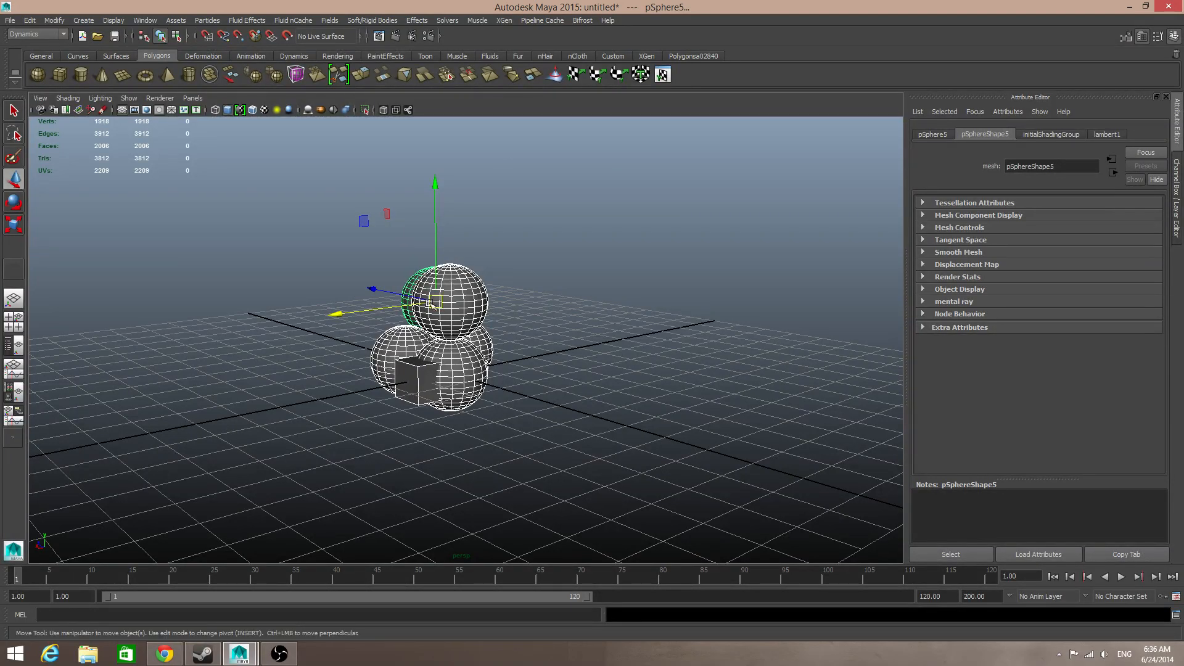
Assign a new mental ray mia_material_x material to the sphere stacked above the first sphere
left_click(459, 288)
right_click_drag(460, 288, 481, 528)
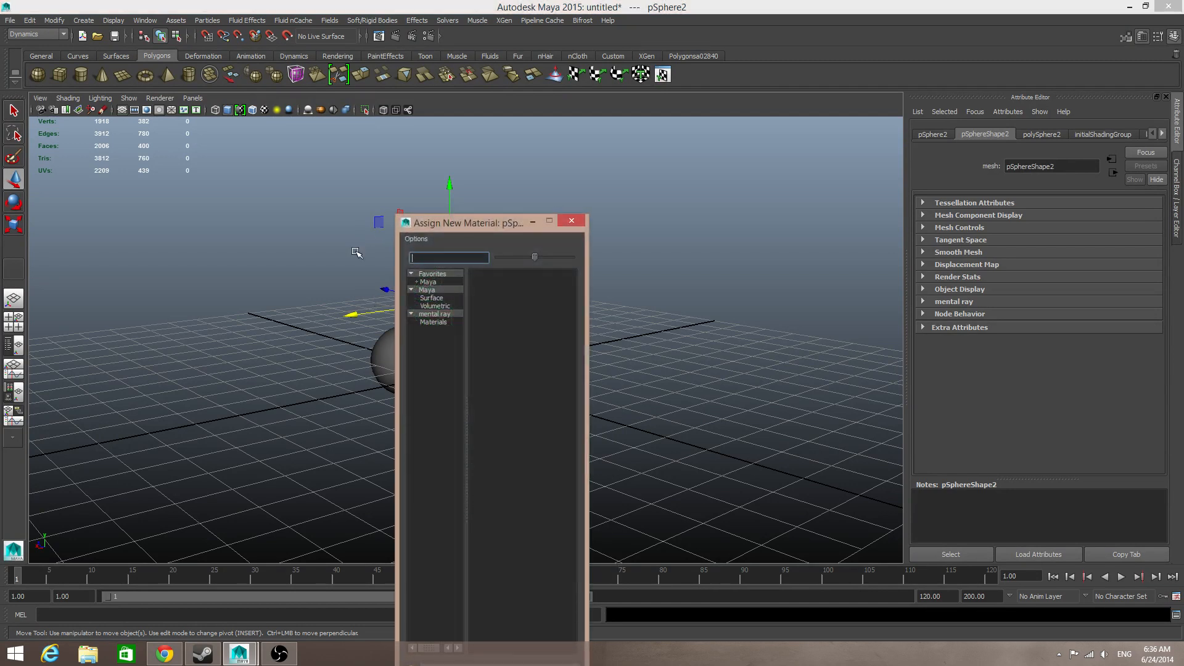
left_click(435, 314)
left_click(533, 340)
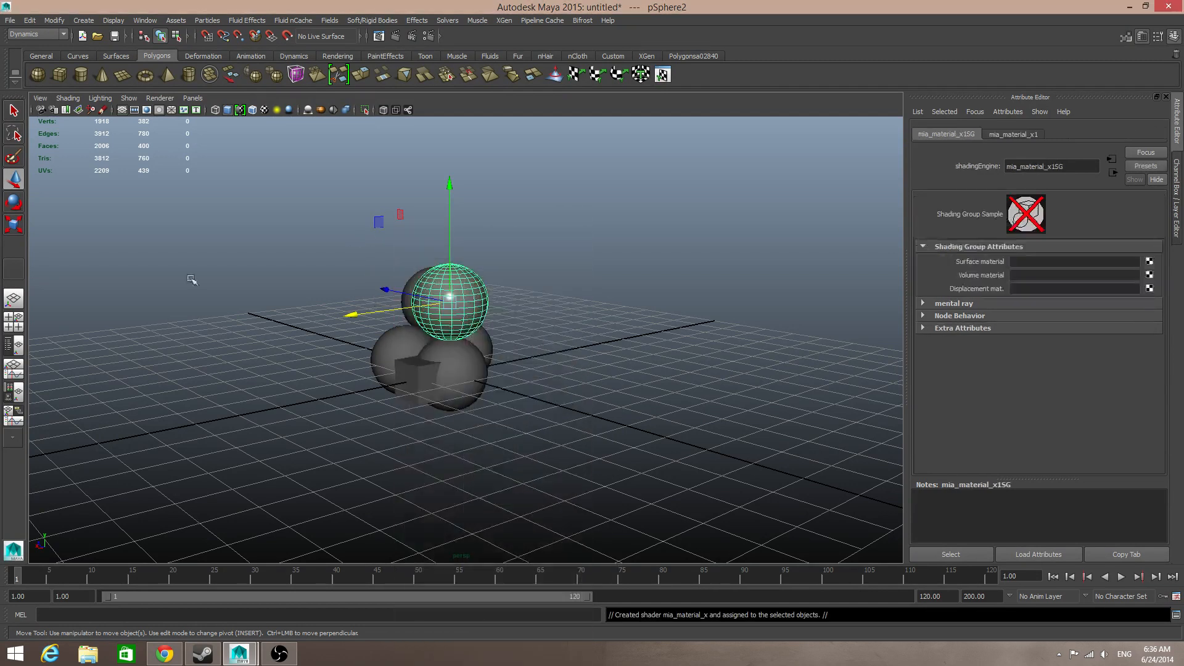
Set the diffuse color of the upper sphere's mia_material_x1 material to pure red
left_click(476, 356)
left_click_drag(518, 381, 487, 389, "alt")
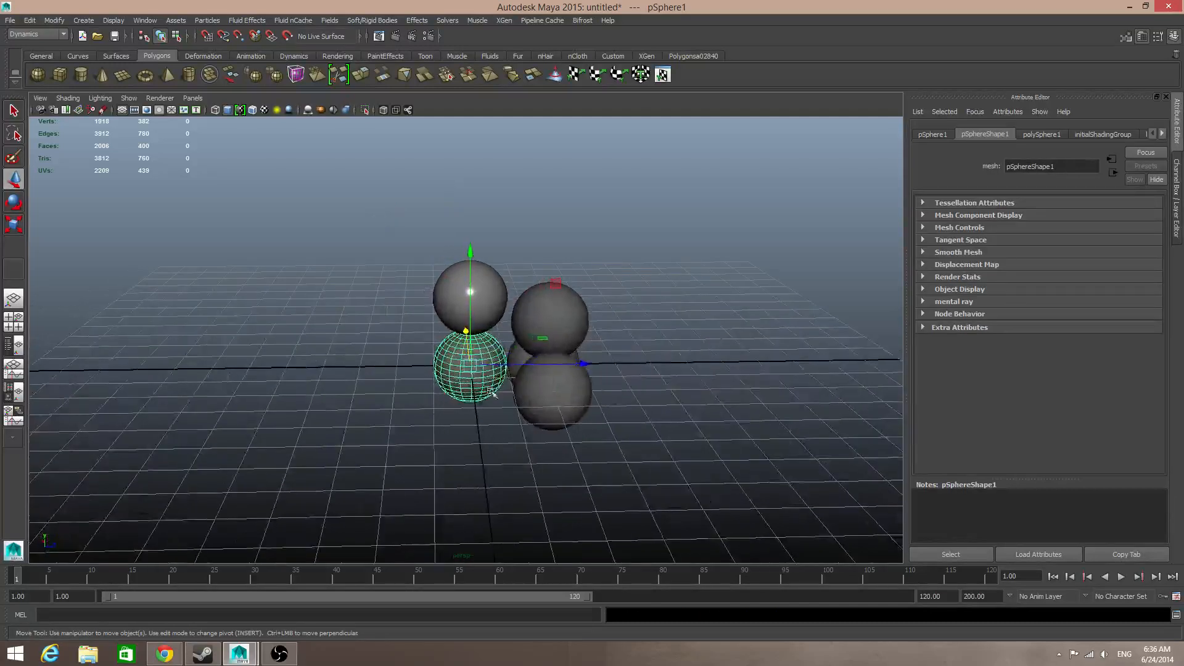
left_click(492, 287)
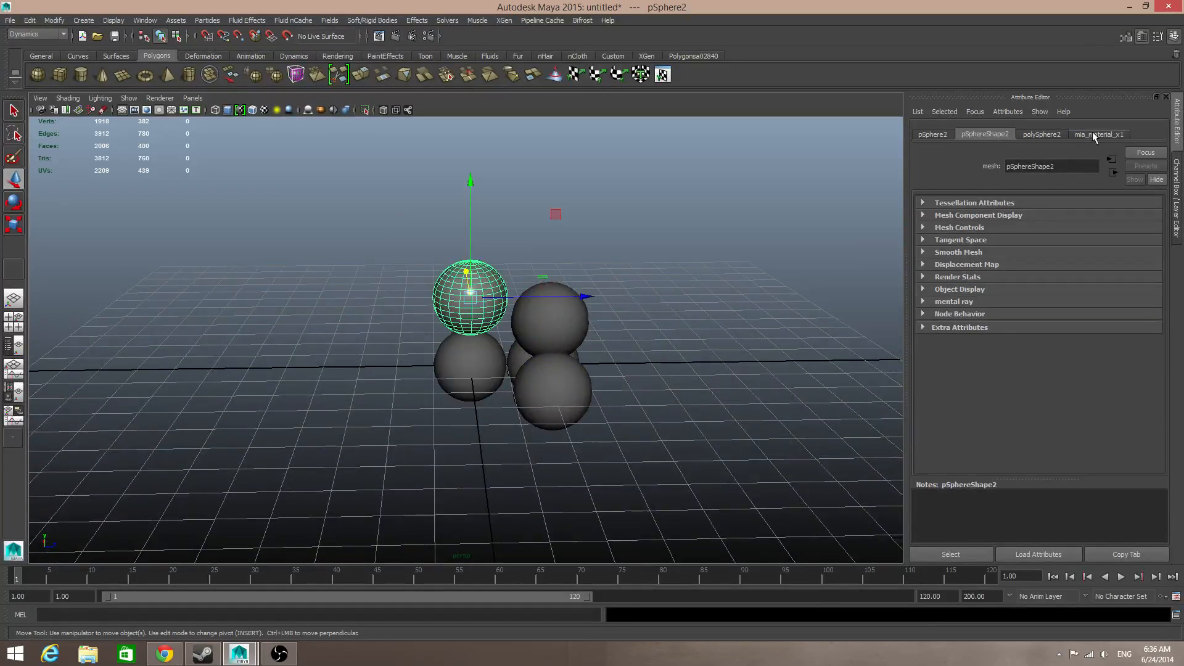
left_click(1092, 134)
left_click(1039, 272)
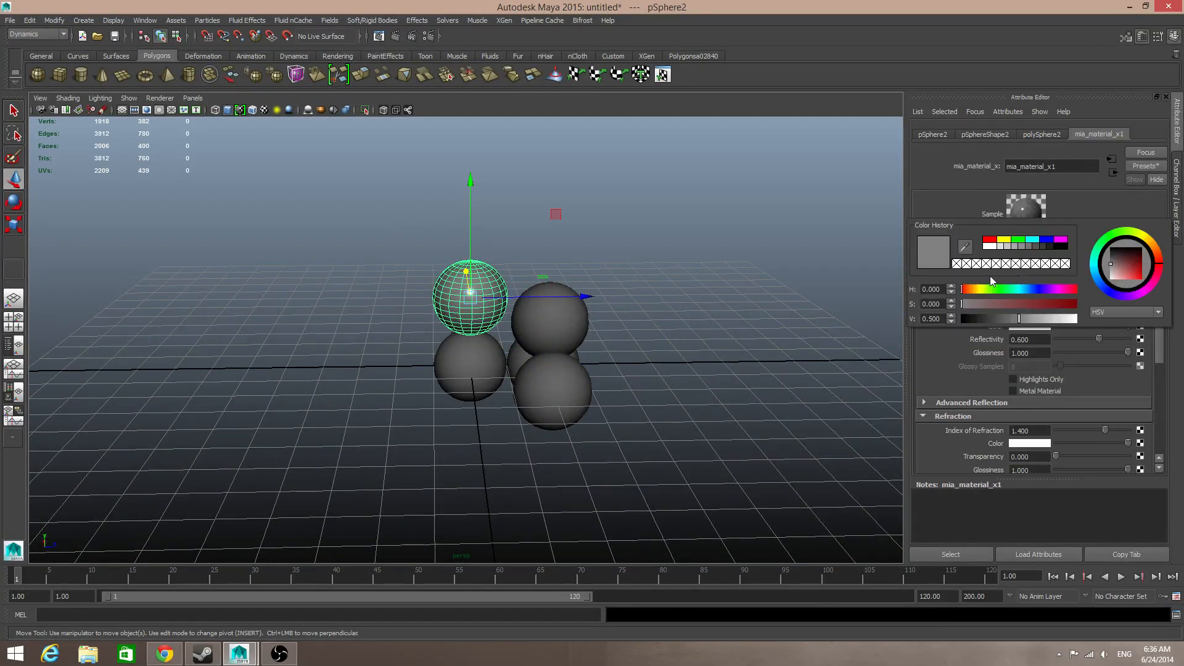
left_click(986, 241)
Assign a new mental ray mia_material_x material to the lower sphere pSphere4 and set its diffuse color to pure green
left_click(554, 389)
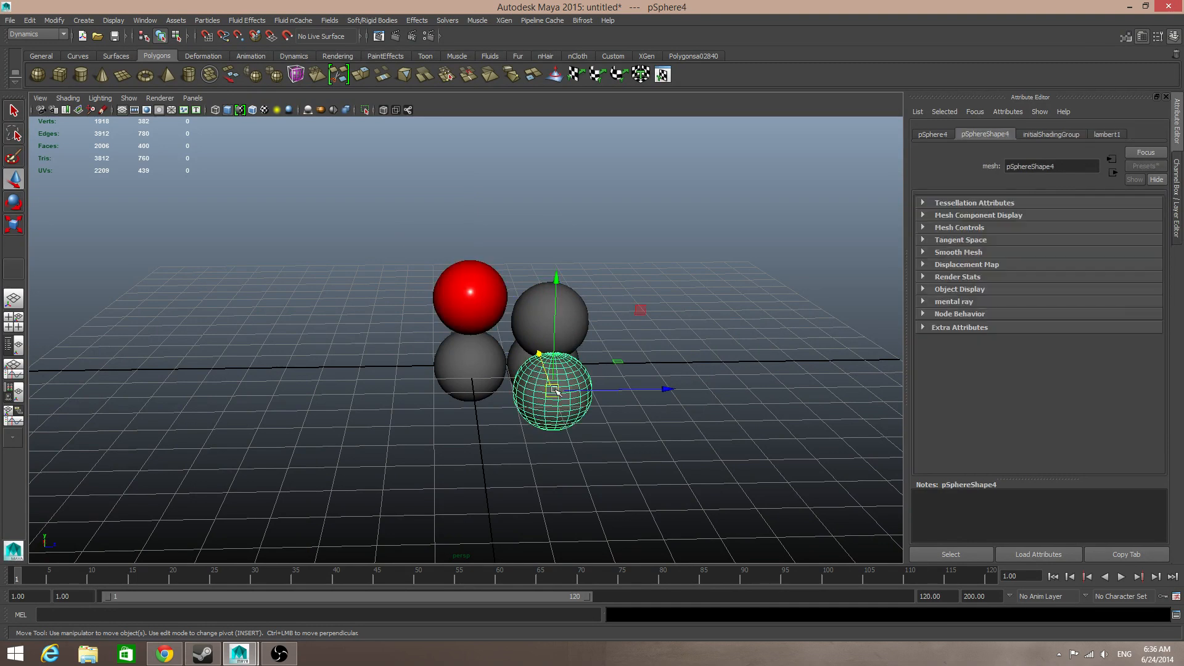
right_click(559, 398)
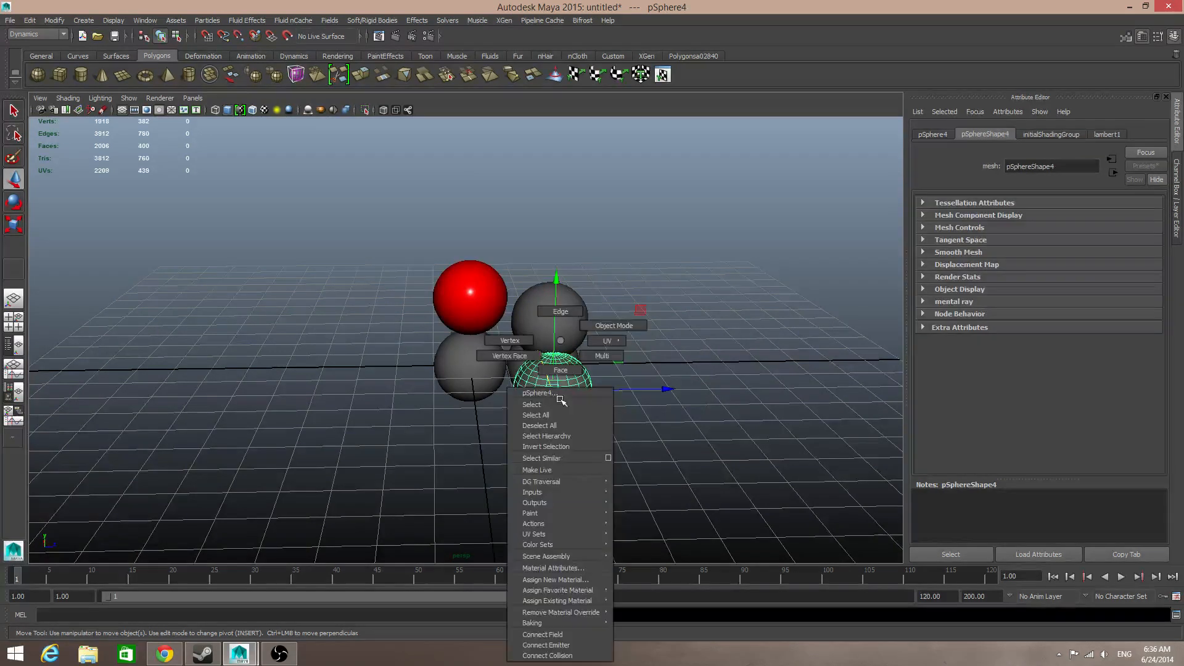
left_click(554, 579)
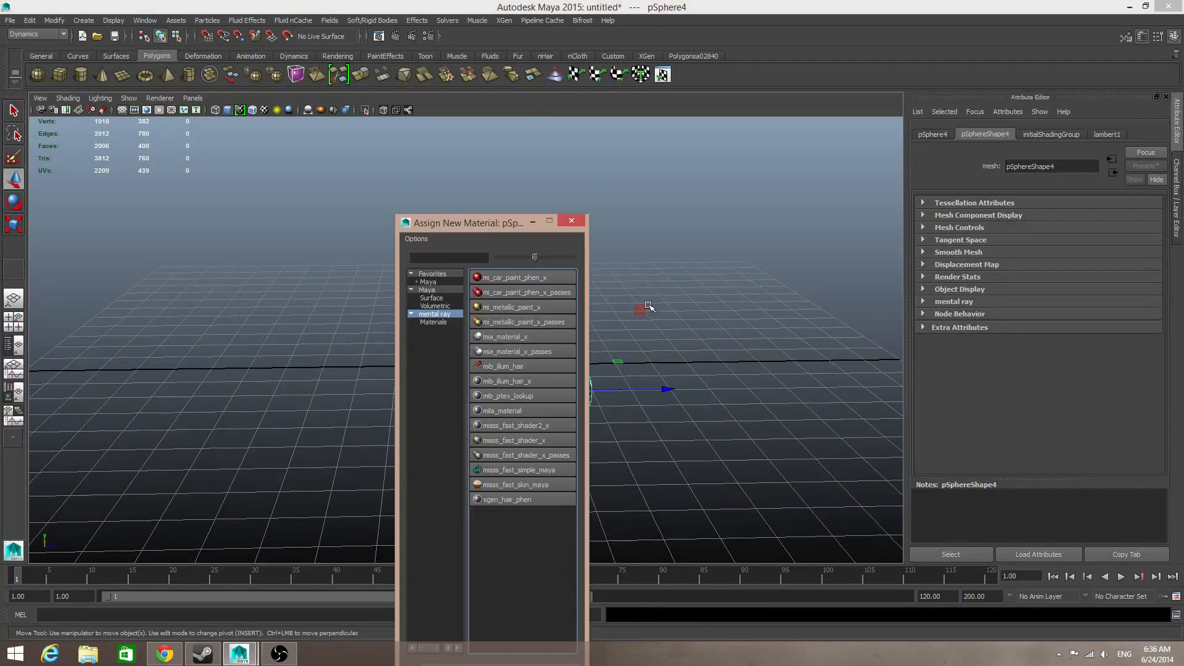
left_click(512, 336)
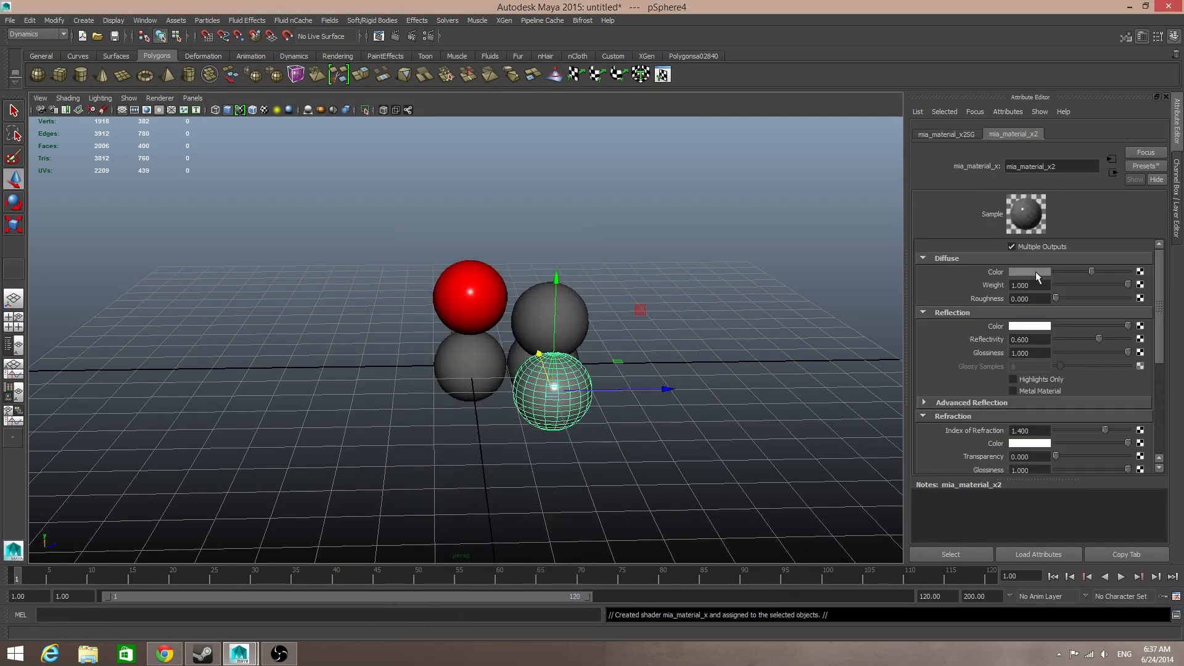
left_click(1036, 273)
left_click(1006, 259)
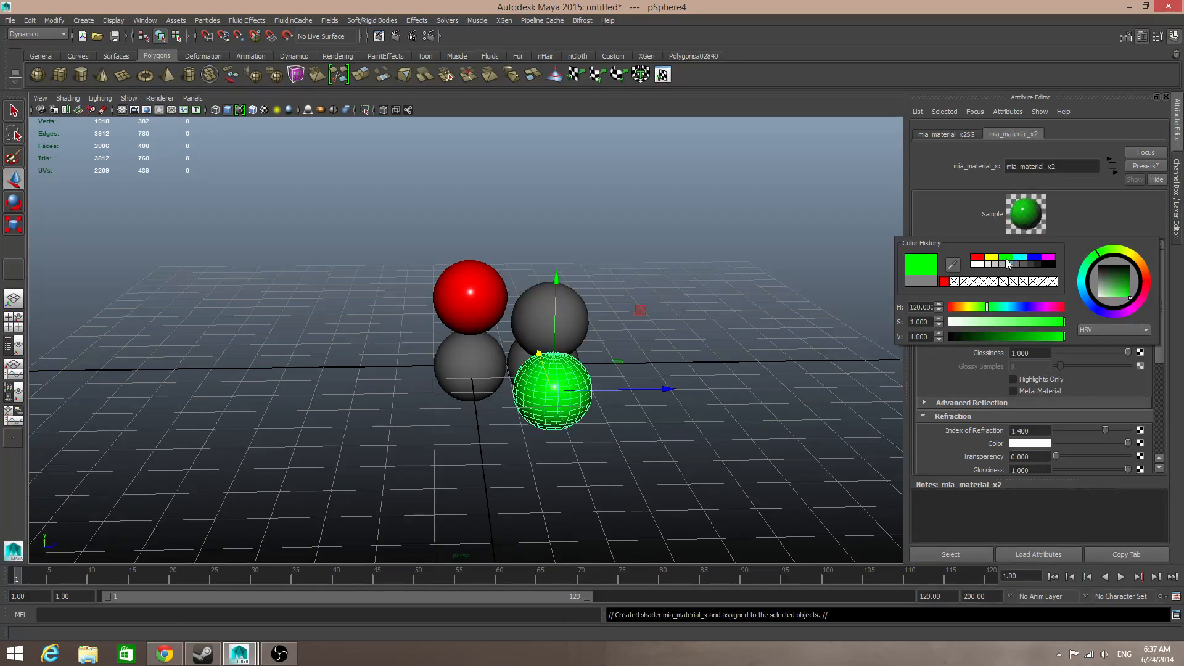
Select all the spheres and the cube, and delete their construction history
left_click_drag(410, 404, 340, 287, "alt")
left_click_drag(413, 343, 610, 400, "alt")
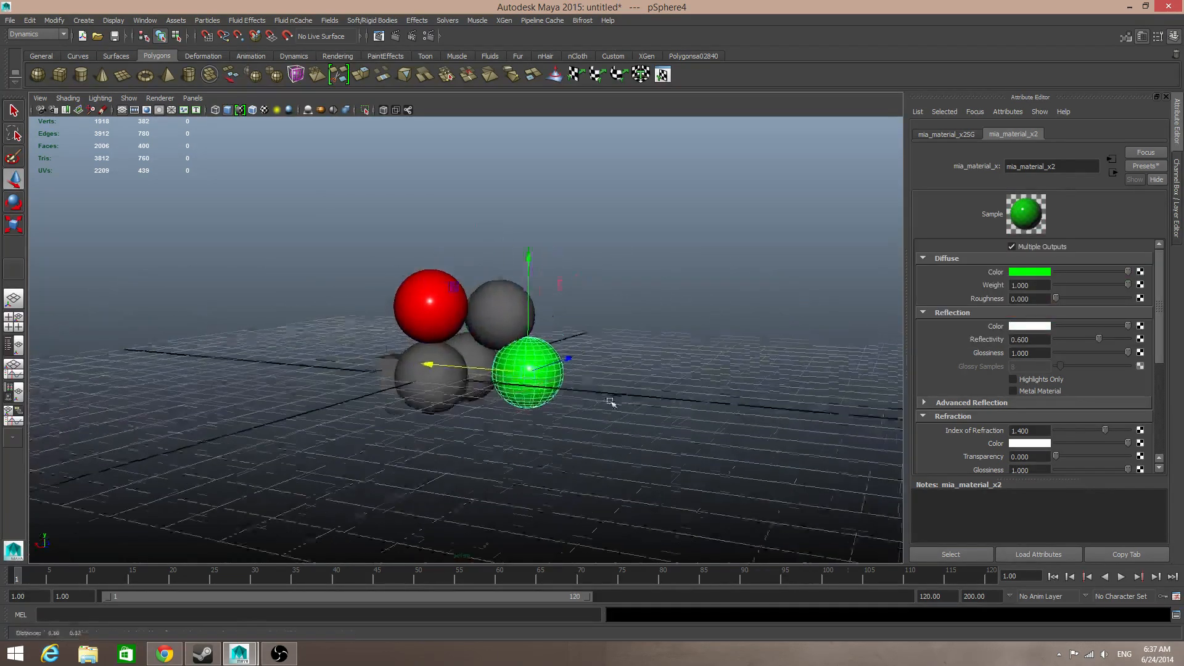
middle_click_drag(610, 399, 575, 410, "alt")
left_click(562, 412)
left_click_drag(300, 242, 501, 423)
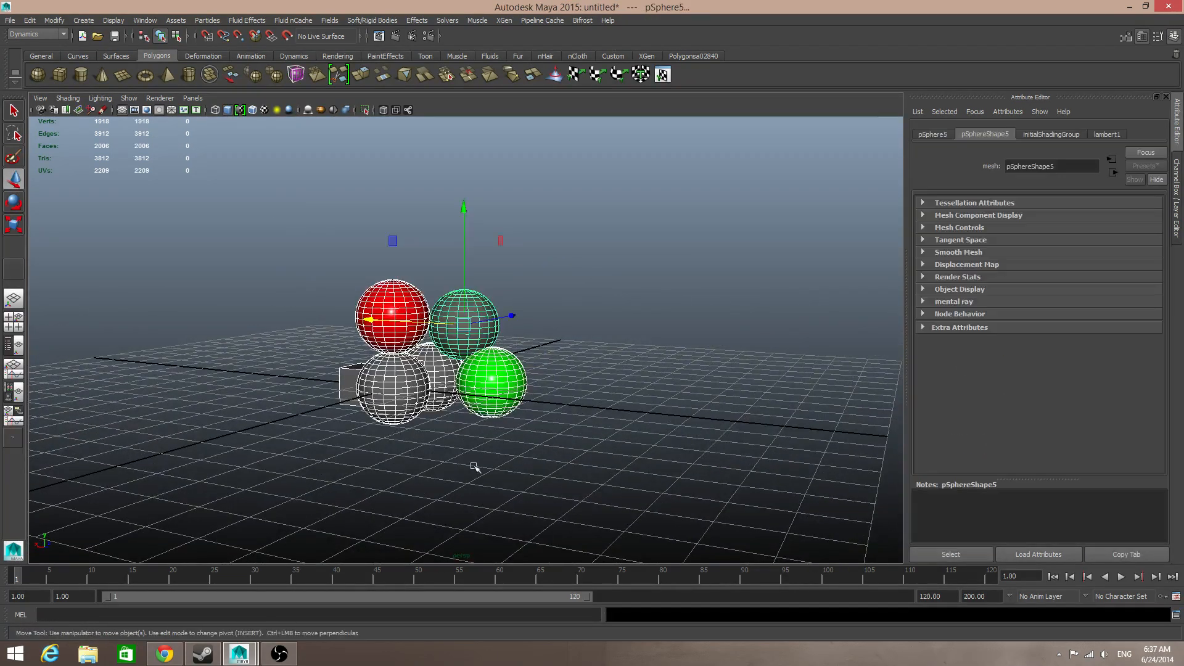
left_click_drag(475, 470, 190, 130, "alt")
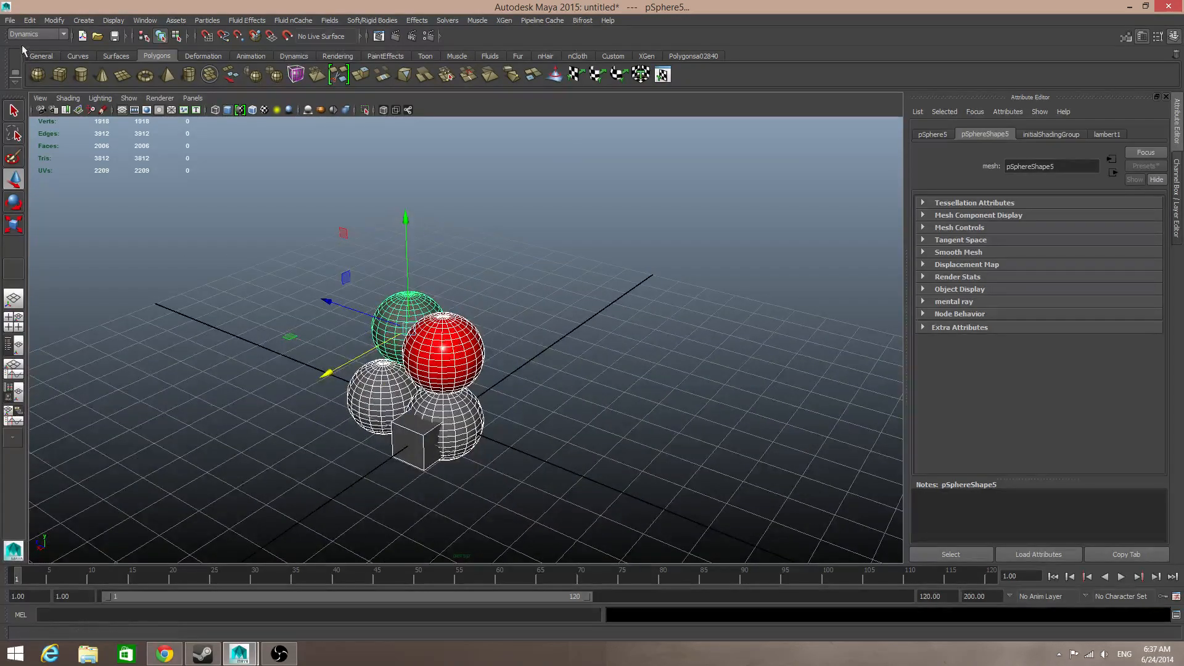
left_click(29, 21)
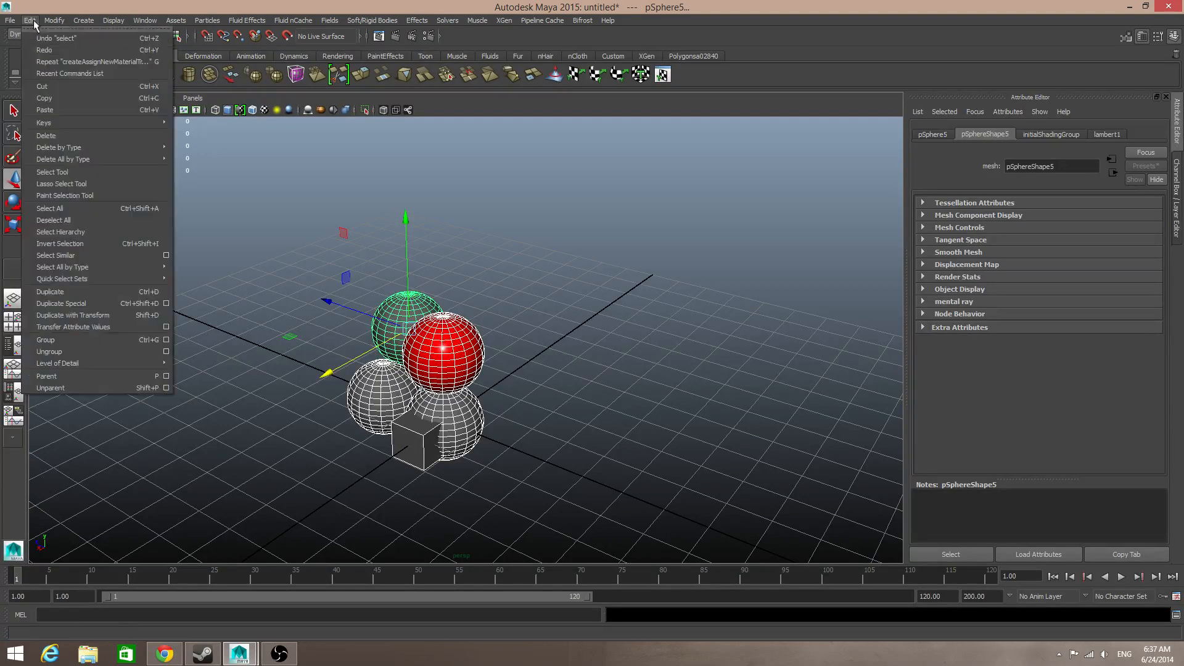
mouse_move(92, 147)
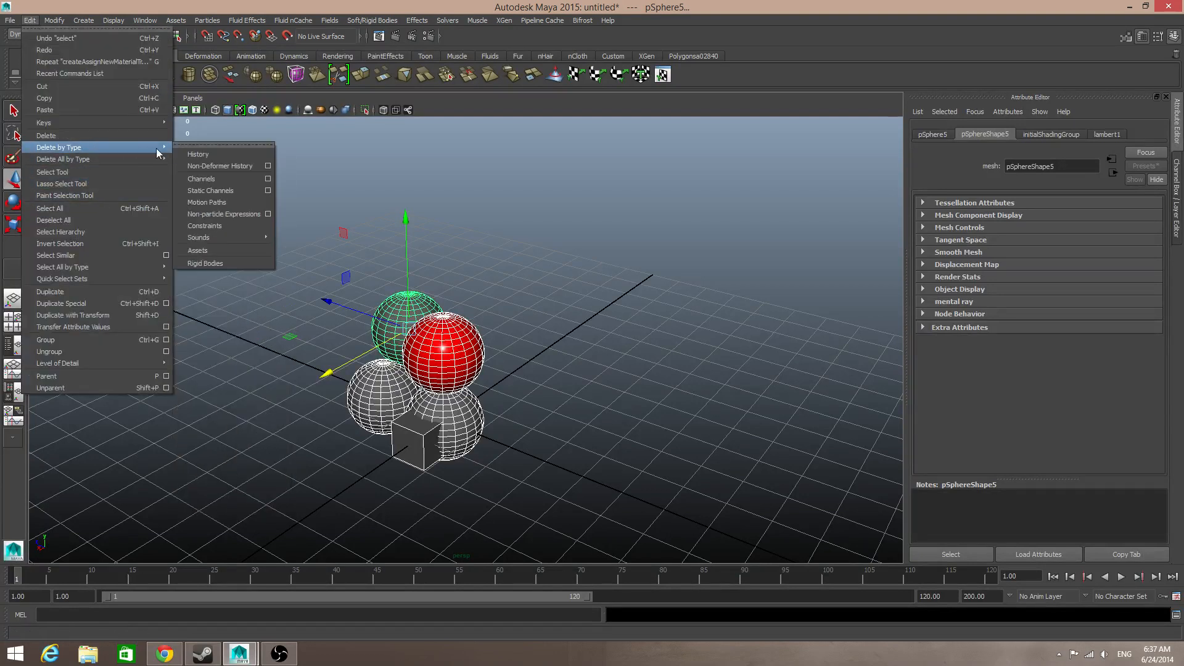
left_click(203, 154)
Freeze the transformations of the selected spheres and cube
left_click(52, 20)
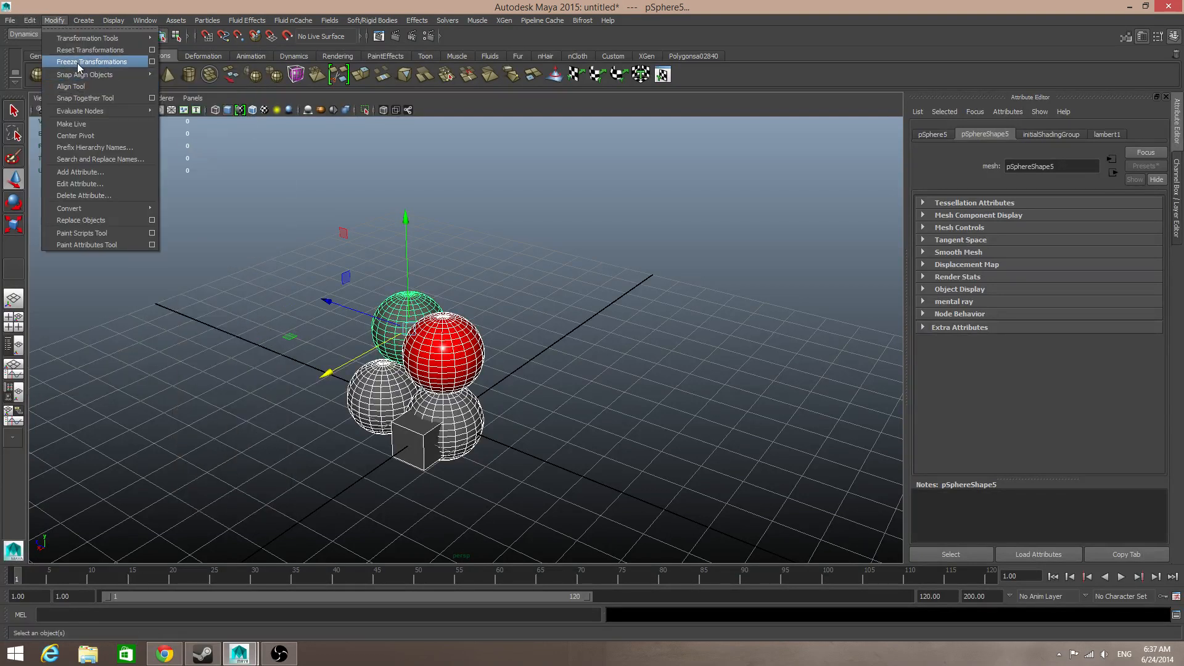
left_click(76, 61)
left_click_drag(586, 327, 654, 294, "alt")
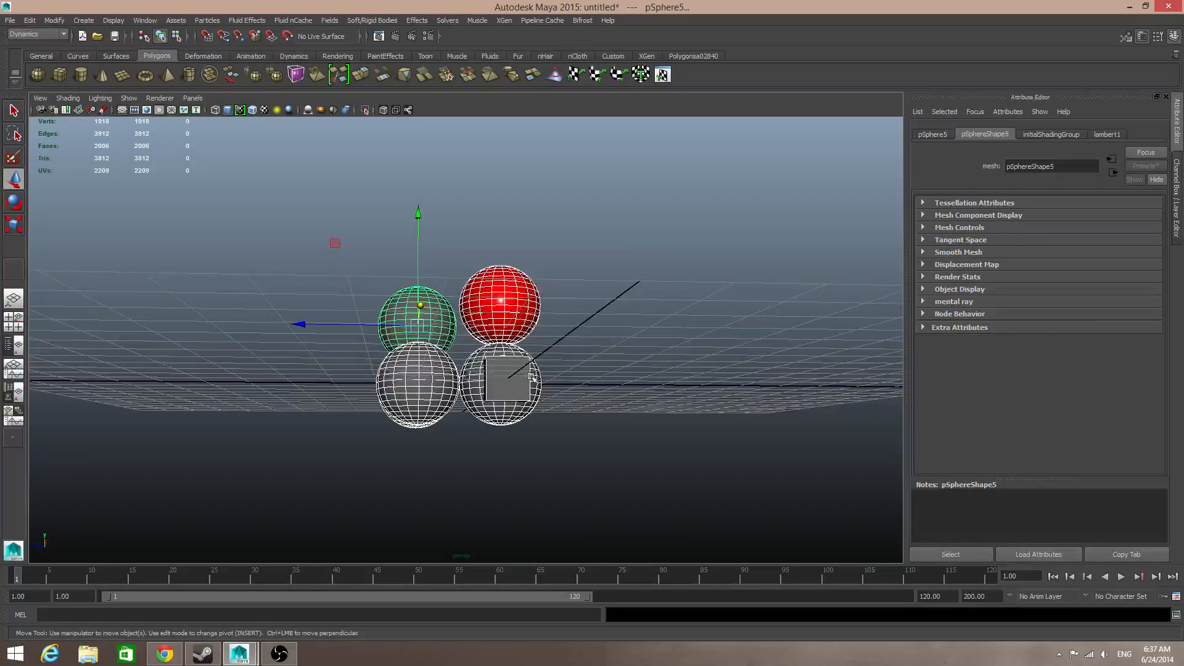
Open the Export Selection options for the selected spheres and cube, reset the settings, and set the file type to mentalRay
left_click_drag(535, 354, 516, 387, "alt")
left_click(413, 215)
left_click_drag(413, 216, 539, 227)
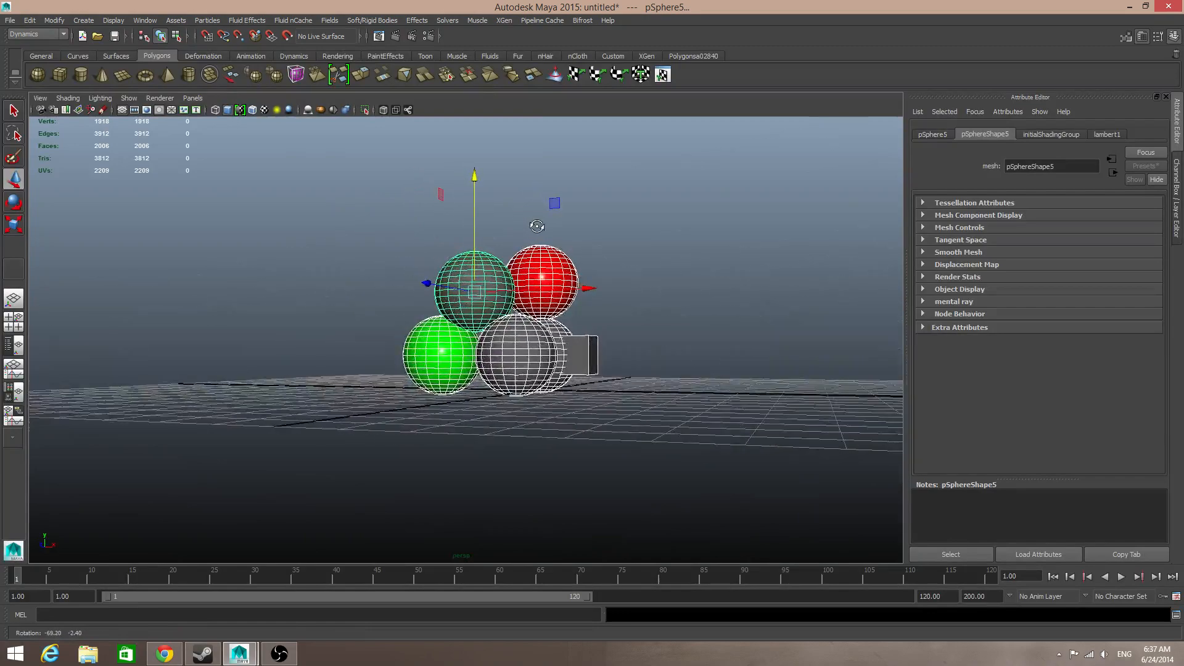
left_click_drag(475, 177, 491, 291)
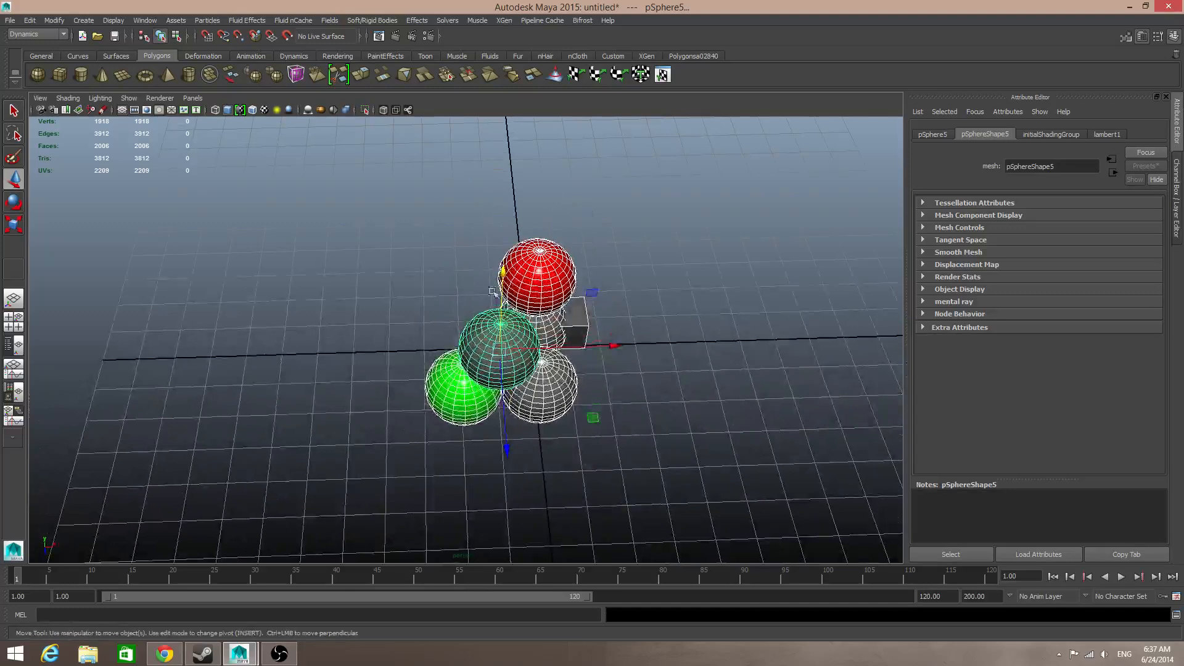
left_click(11, 21)
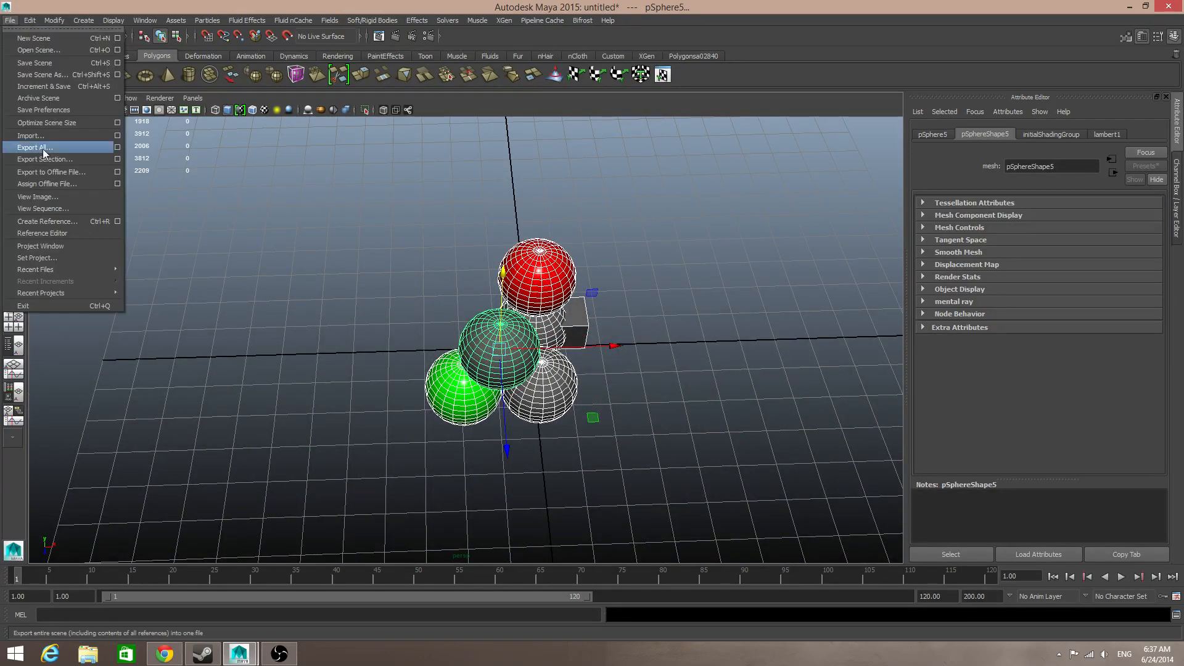
left_click(120, 160)
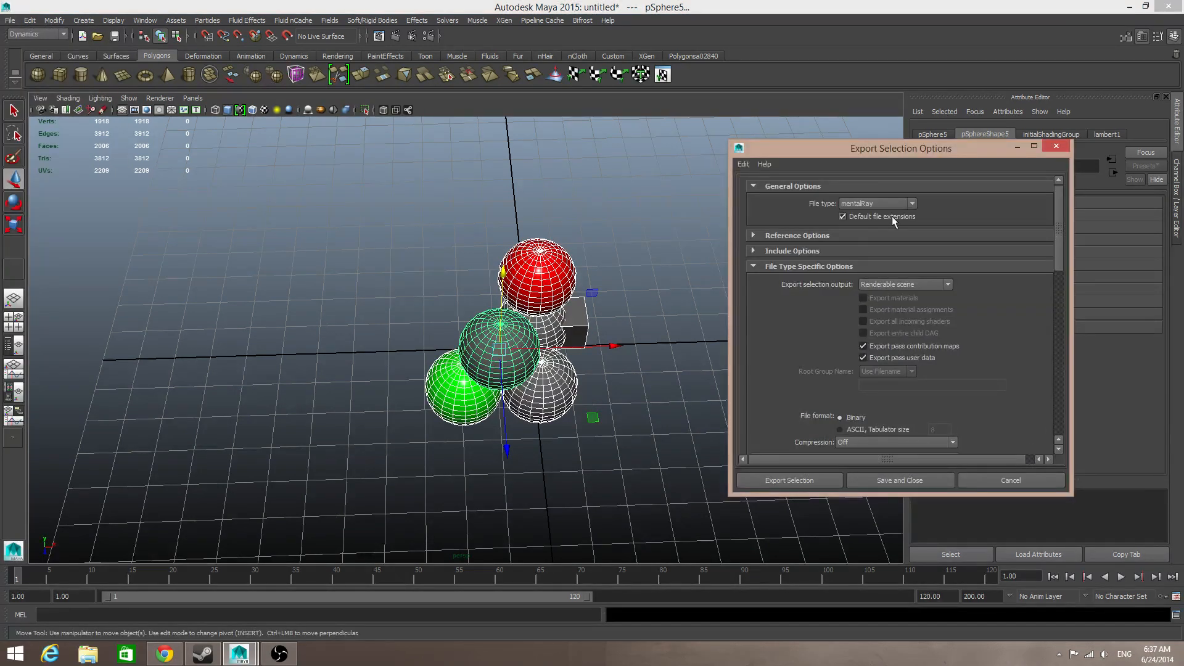
left_click_drag(825, 147, 434, 139)
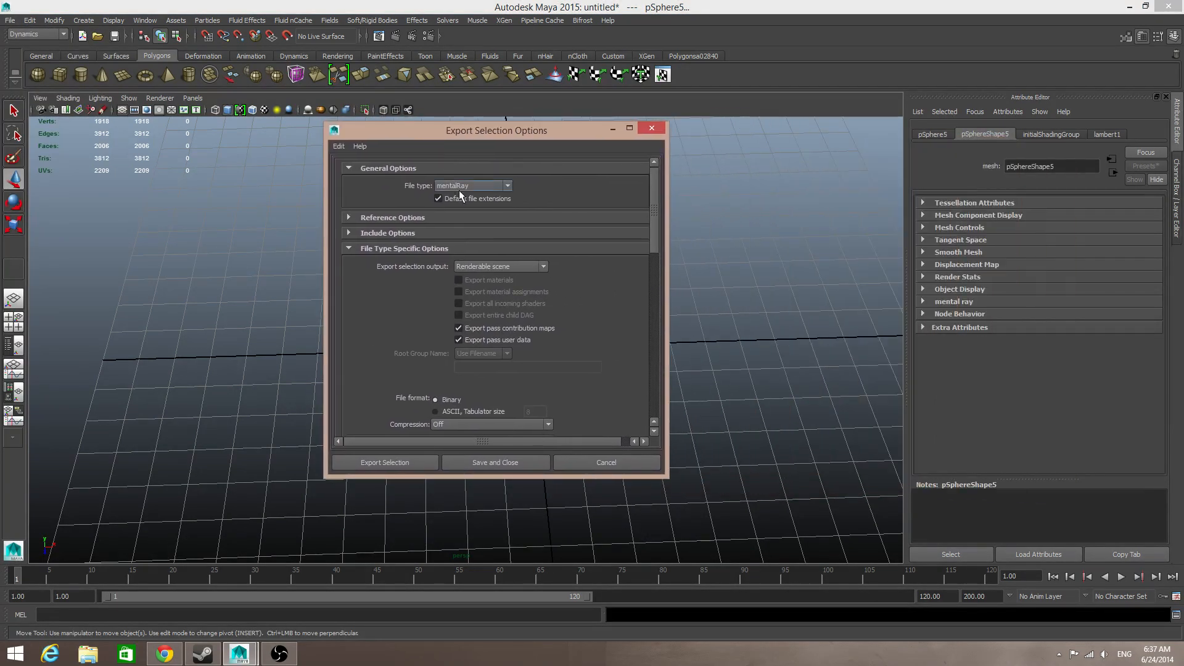
left_click(339, 146)
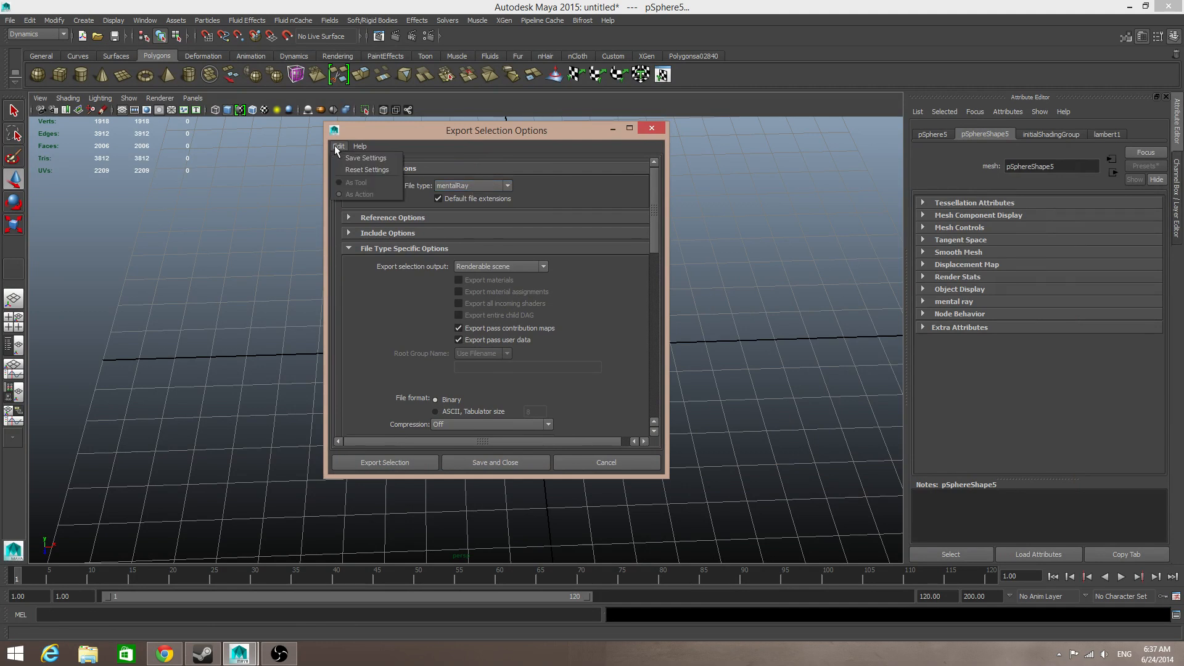
left_click(357, 167)
left_click(483, 186)
left_click(476, 245)
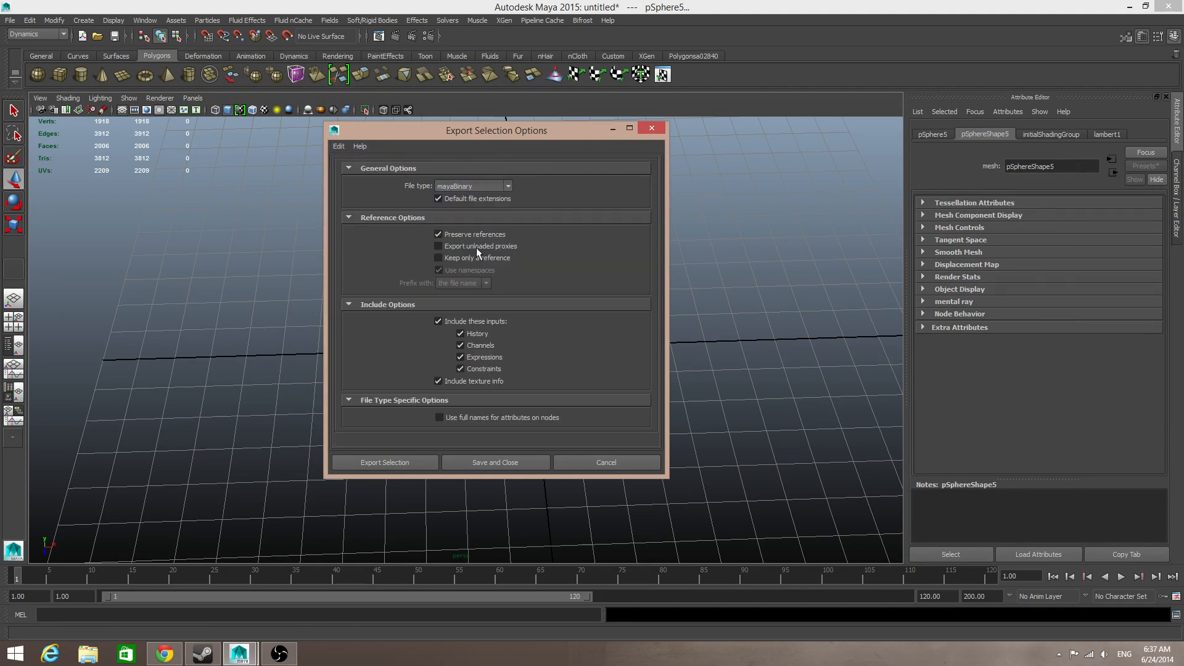
Review the mentalRay export options, proceed with the selection export, and name the file snowman in the proxy project's scenes folder
left_click(394, 218)
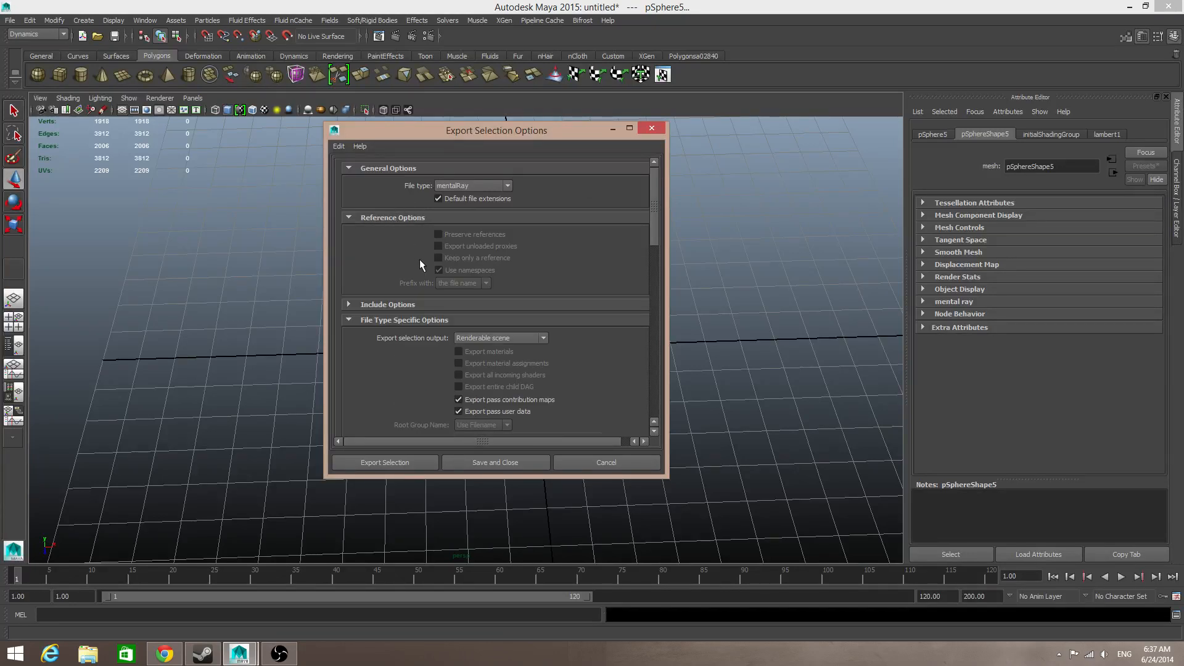
left_click(404, 305)
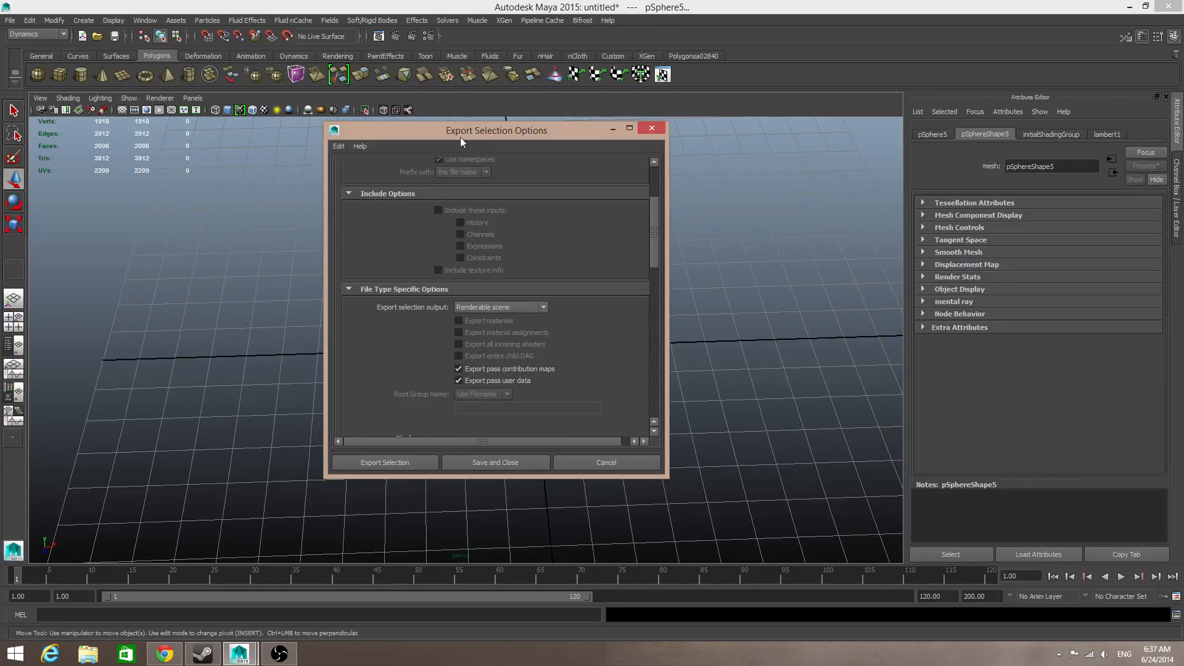
scroll(512, 291, "down", 10)
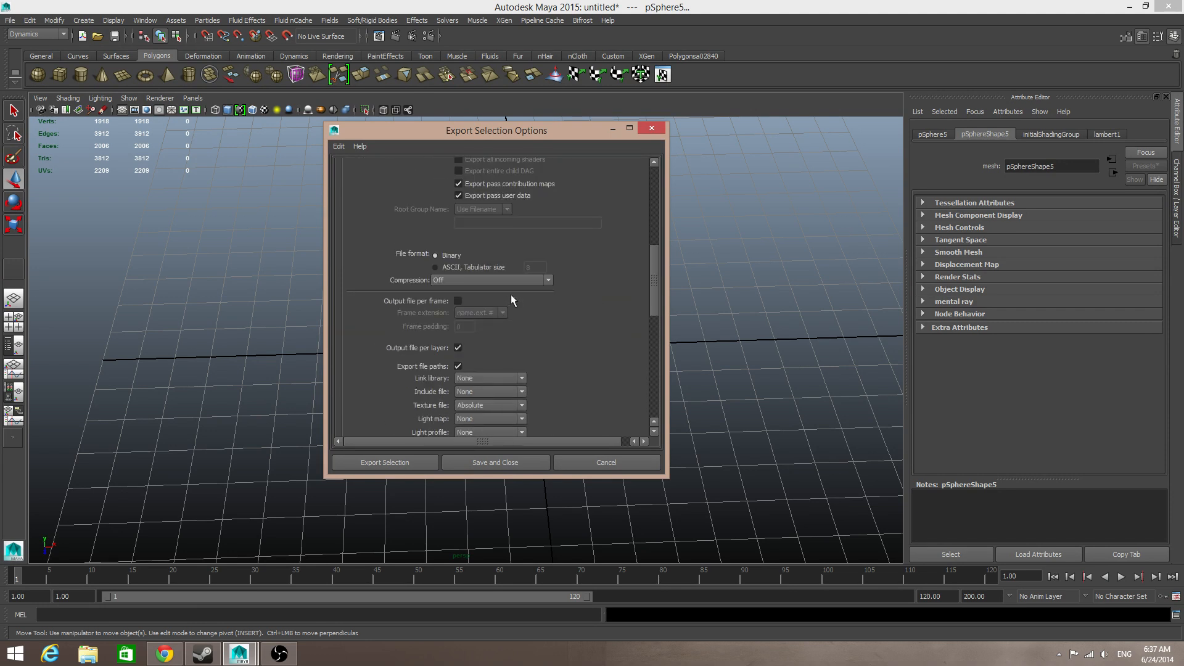
scroll(609, 318, "down", 5)
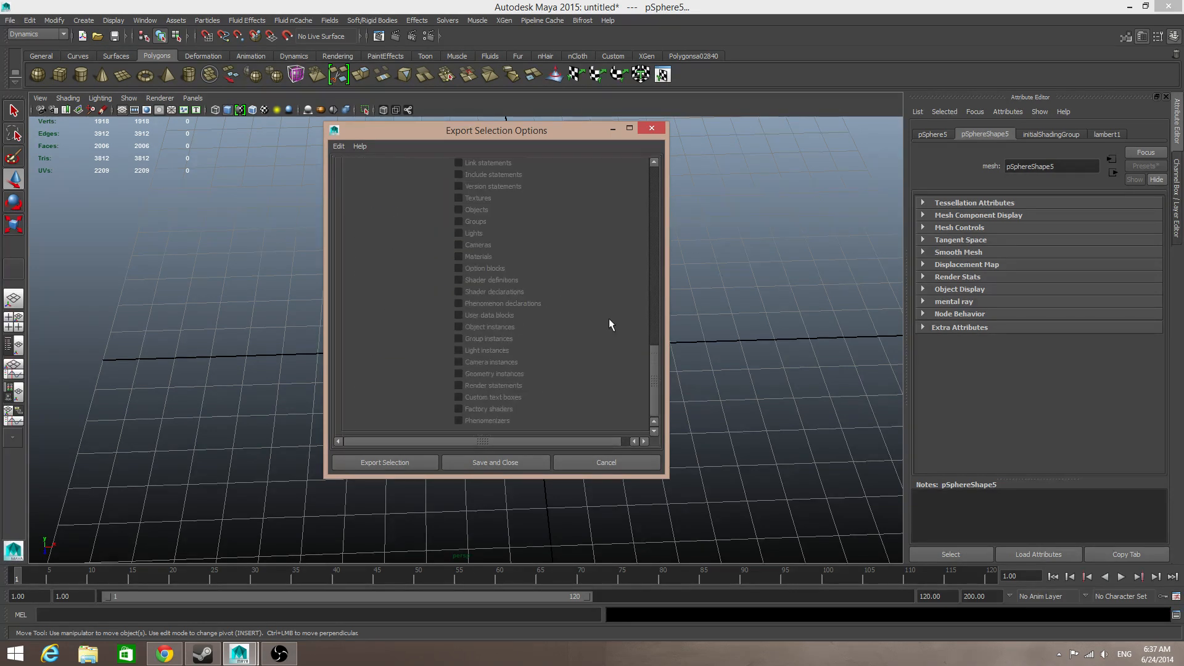
left_click(385, 462)
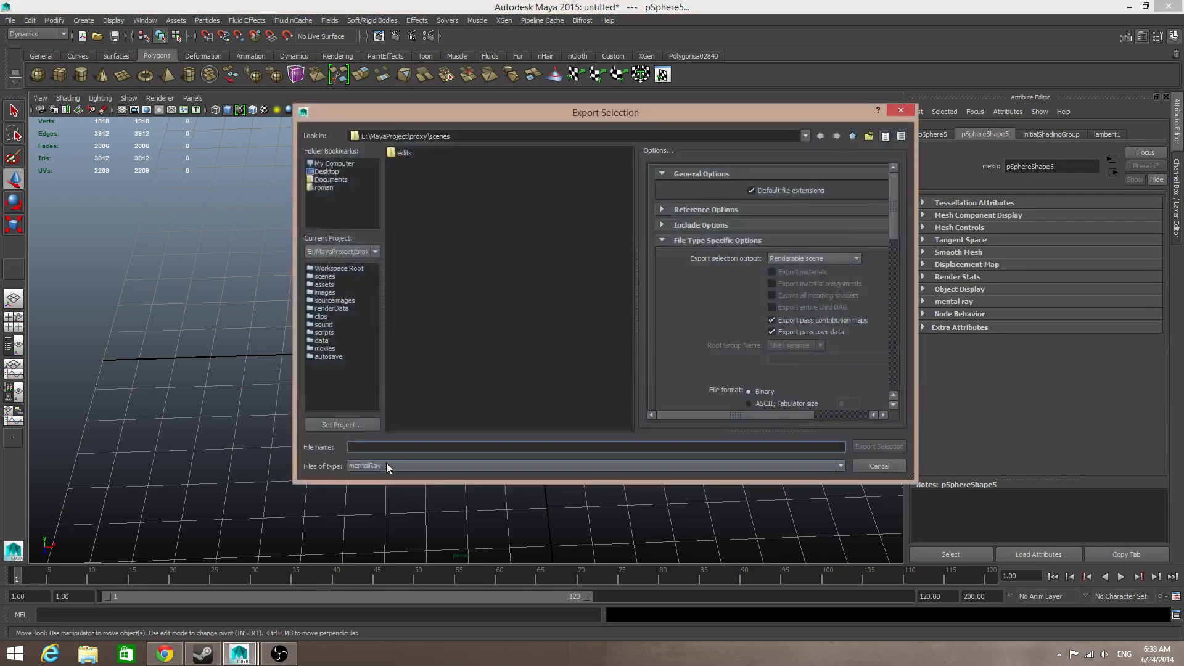
left_click_drag(557, 128, 413, 114)
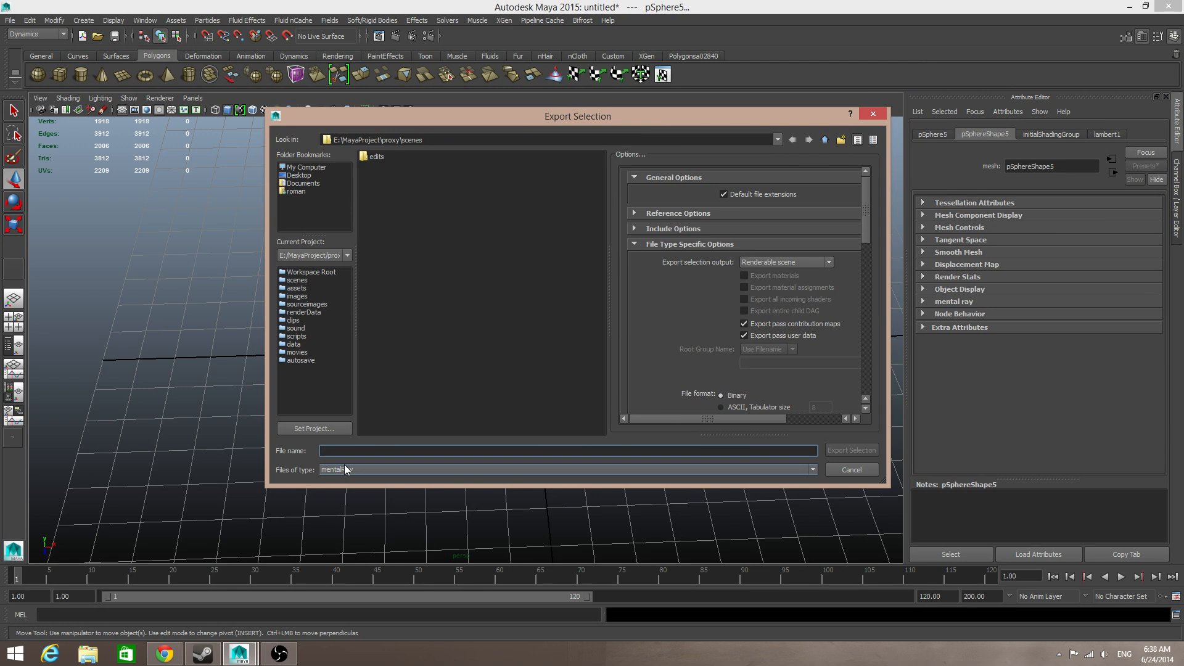
type("snowman")
left_click(382, 469)
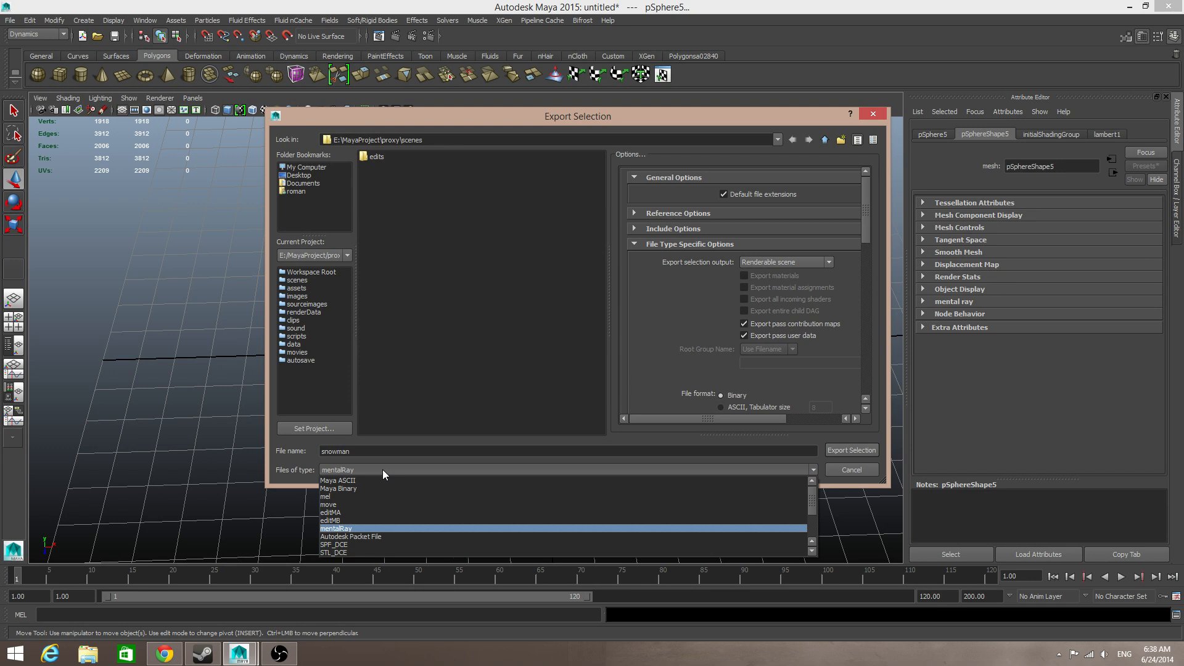
left_click(382, 470)
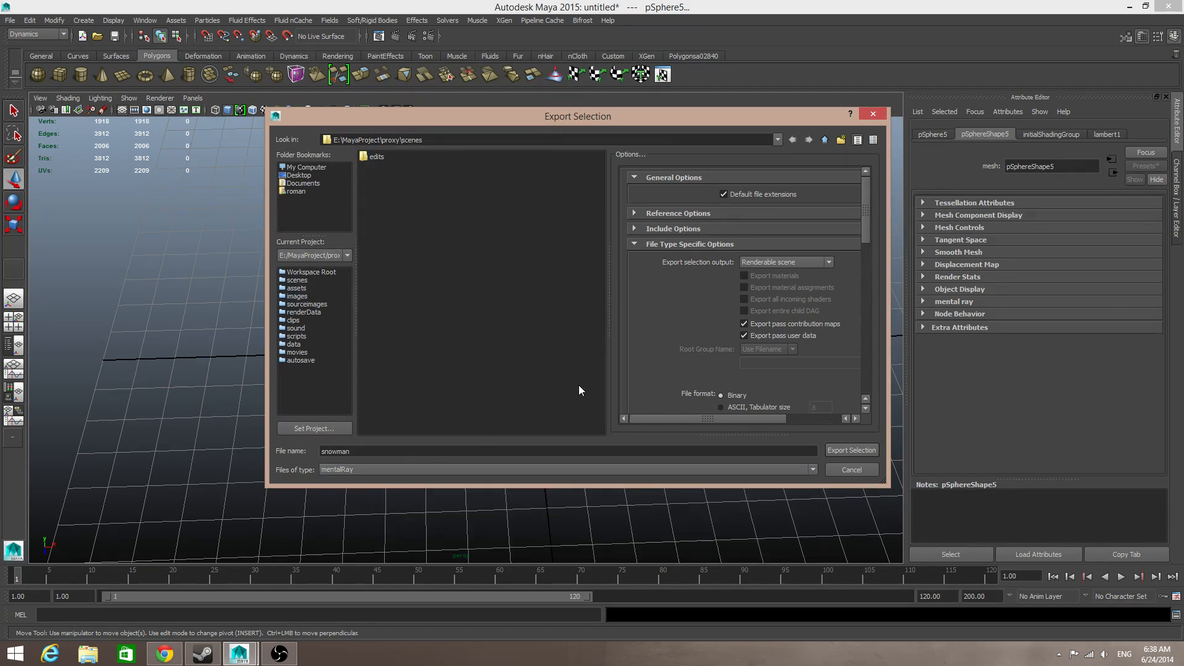
Set the export selection output to Render Proxy (Assembly) and export the snowman file
left_click(828, 262)
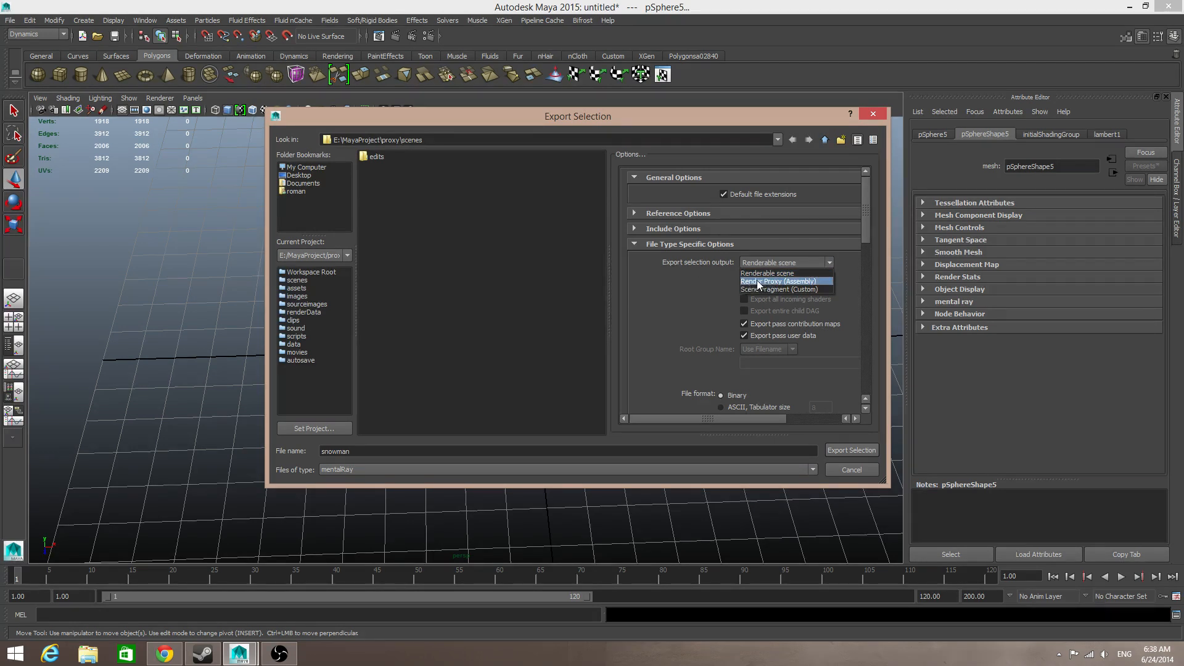
left_click(793, 281)
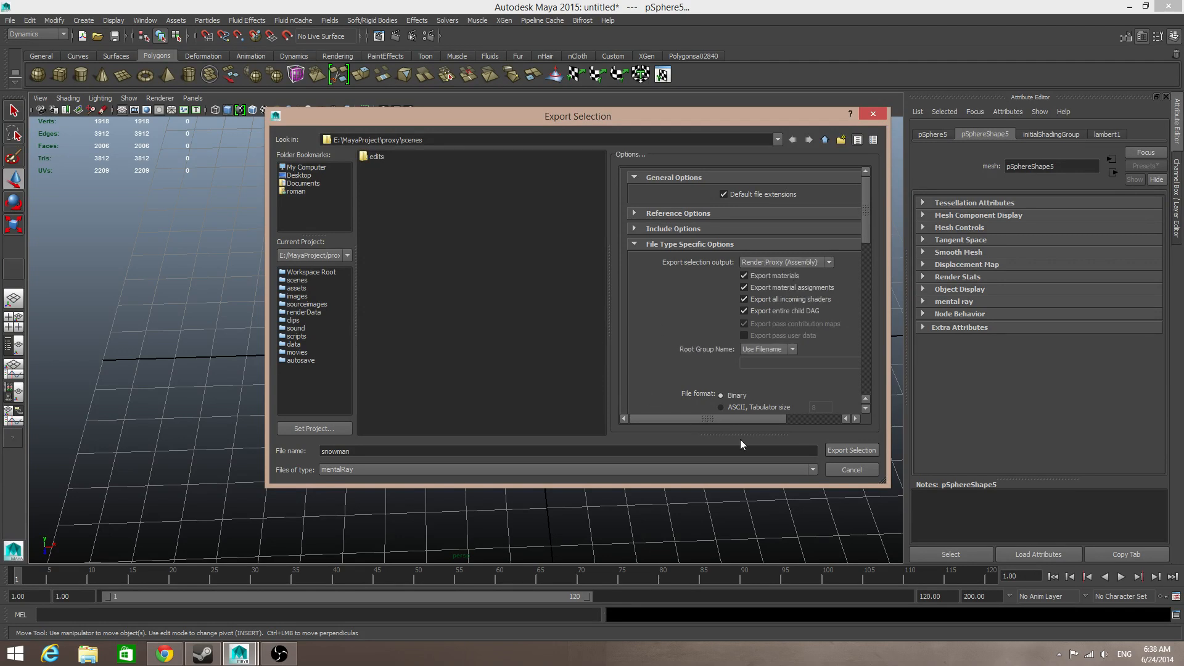
left_click(852, 451)
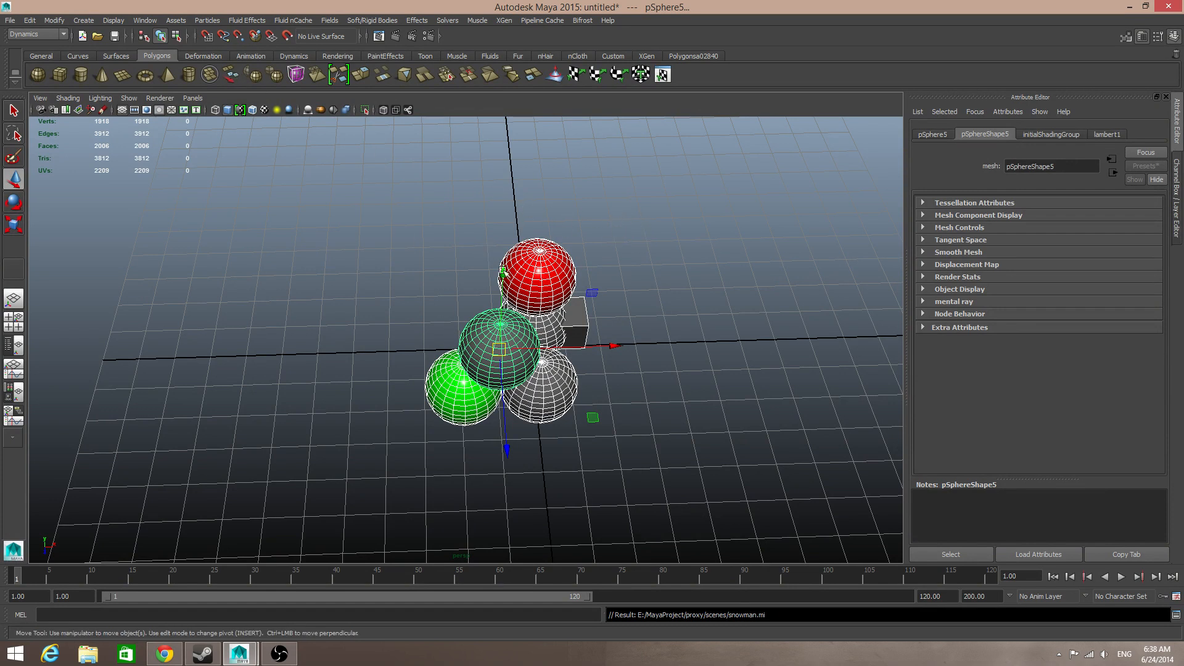
Start a new scene without saving the current one and create a polygon cube at the origin
left_click(10, 19)
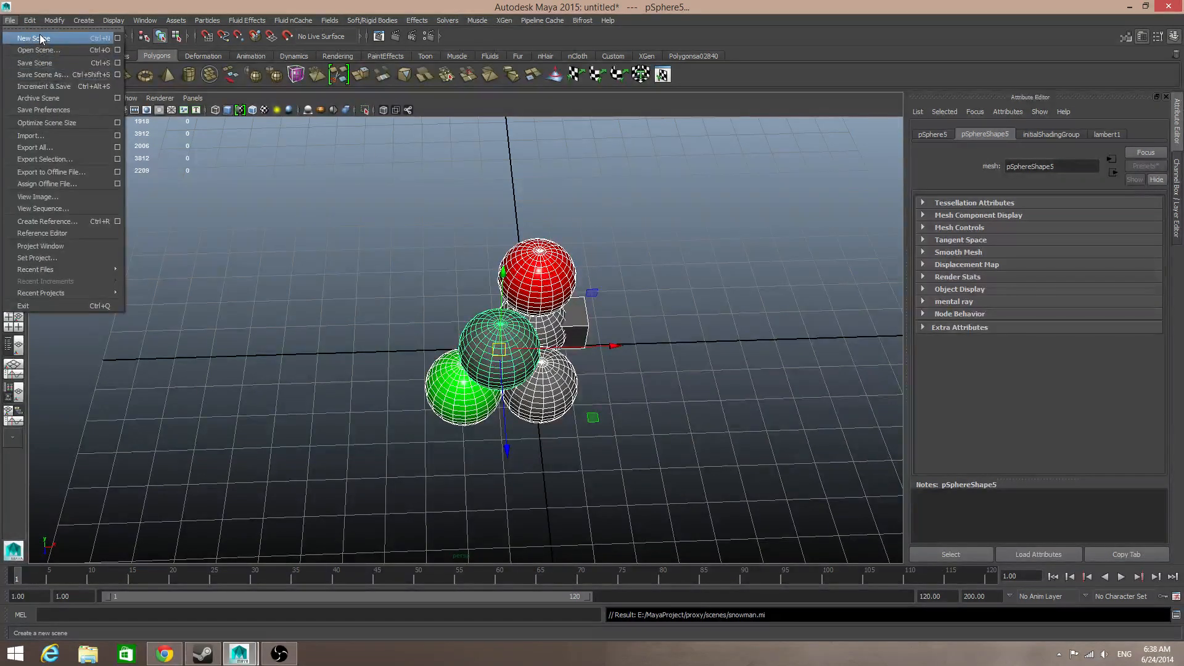
left_click(40, 38)
left_click(587, 331)
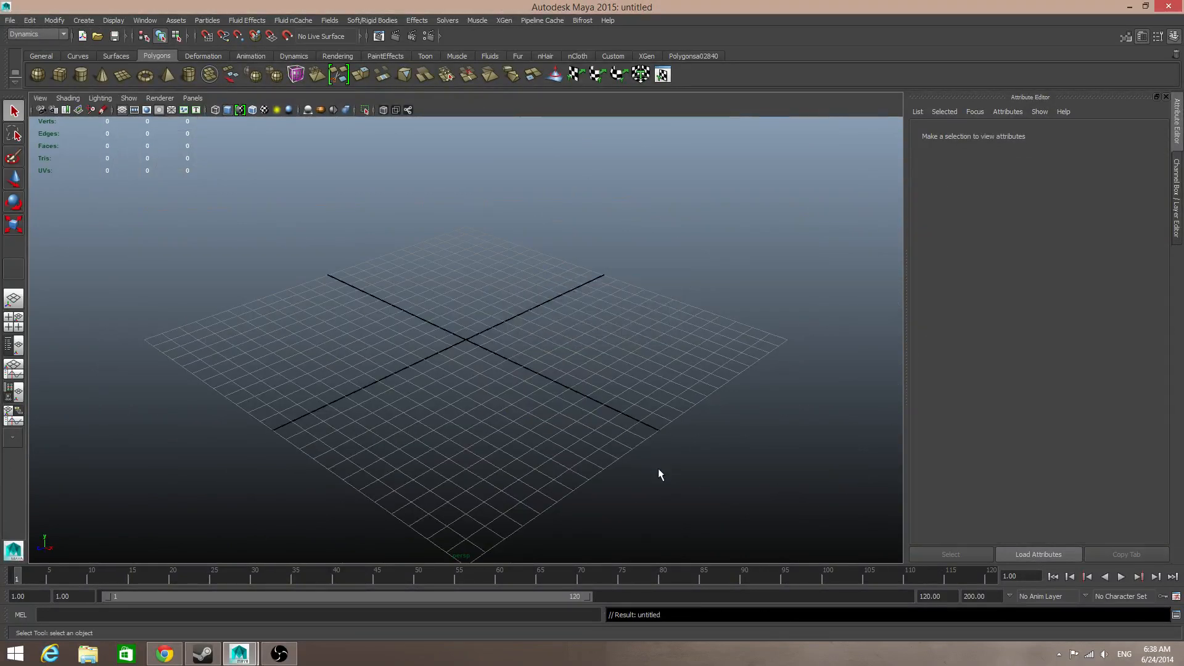
left_click(60, 75)
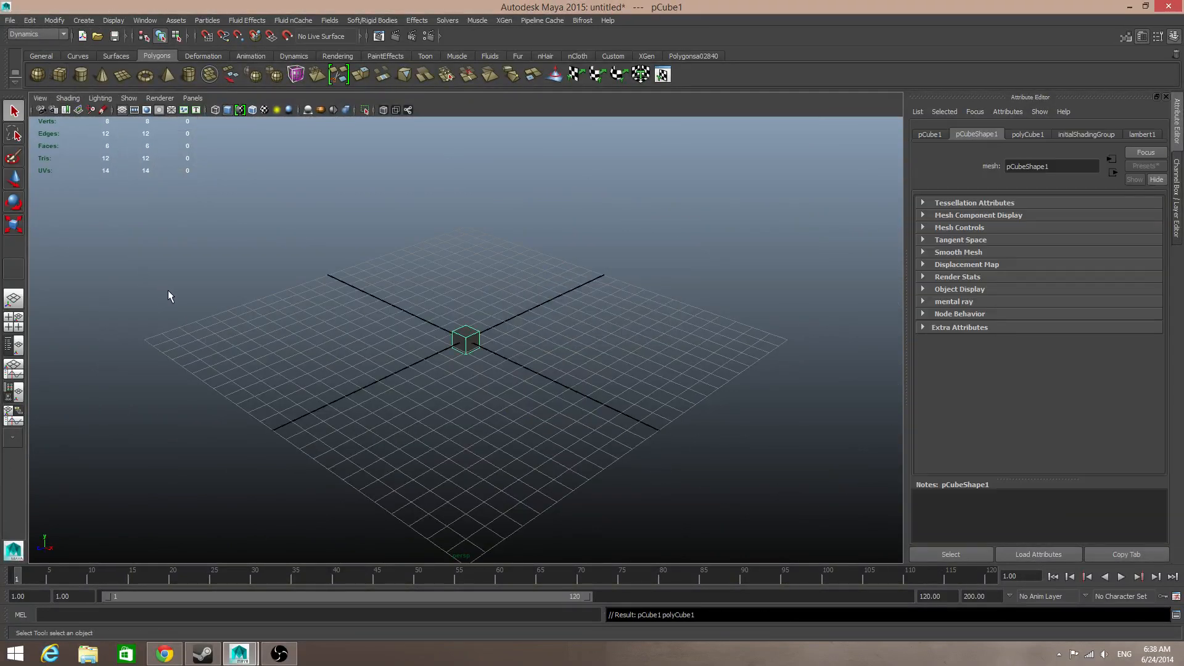
Load snowman.mi from the proxy project's scenes folder as the cube's mental ray render proxy
scroll(521, 429, "up", 10)
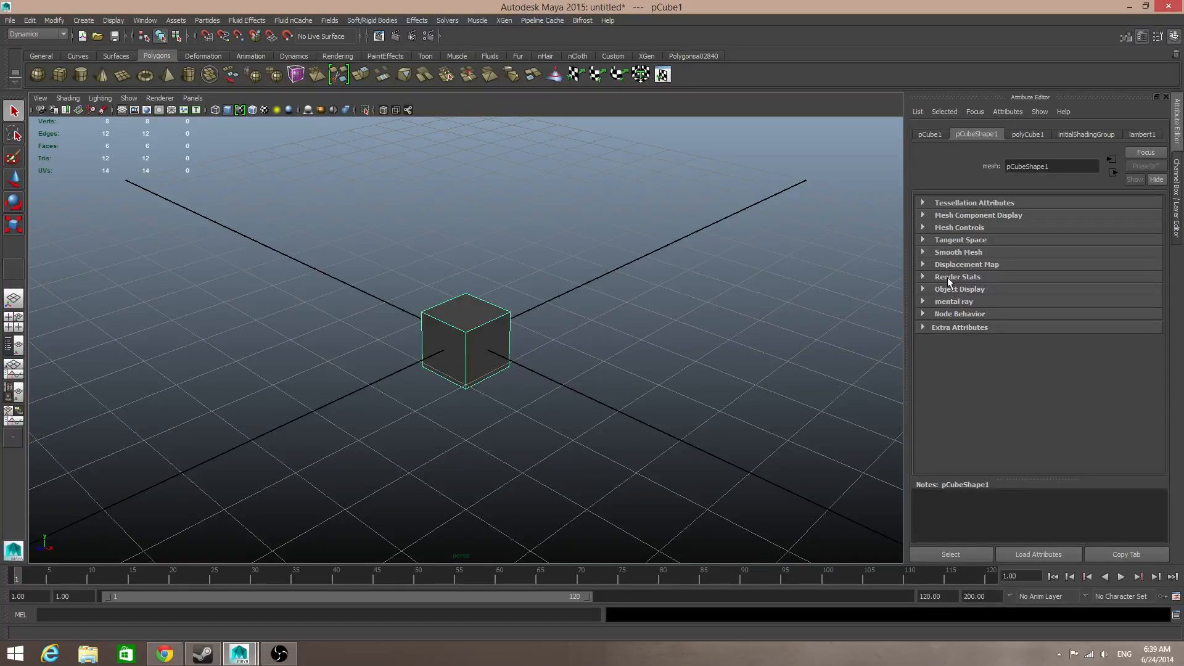
left_click(954, 302)
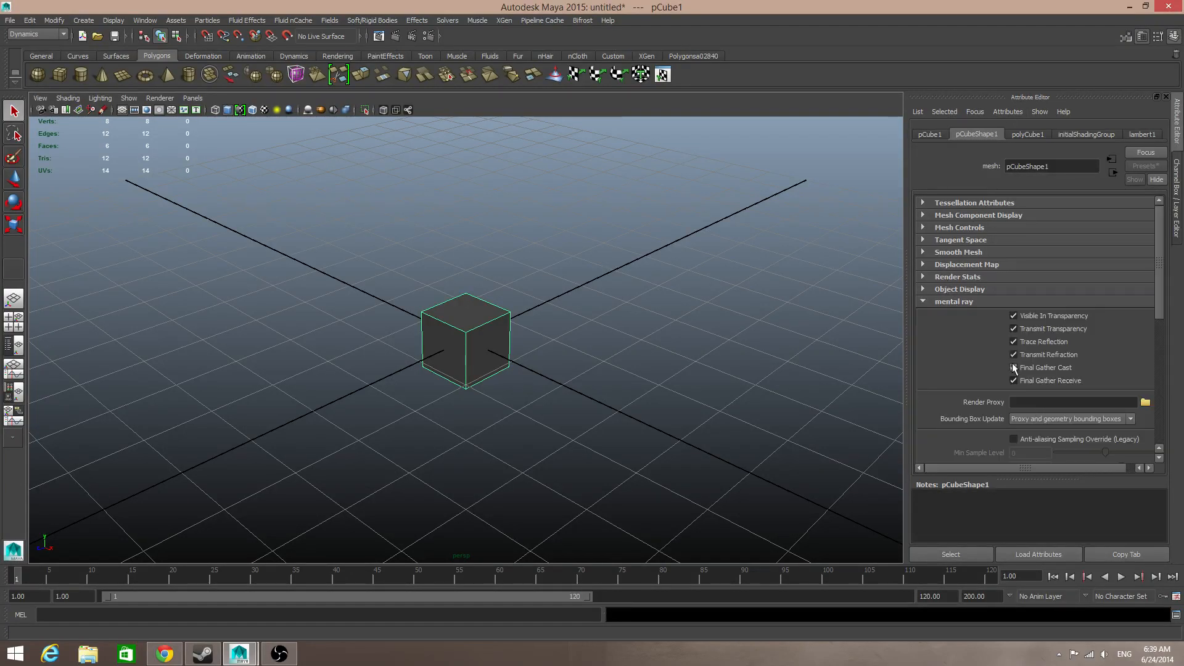
left_click(1145, 402)
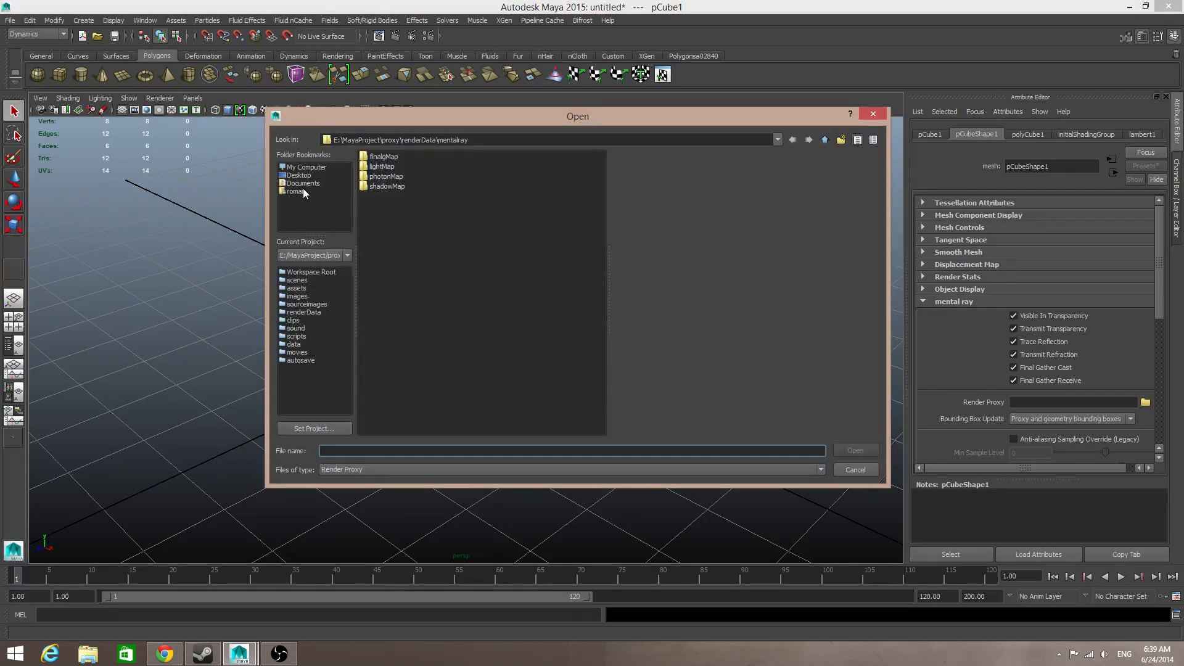
left_click(303, 167)
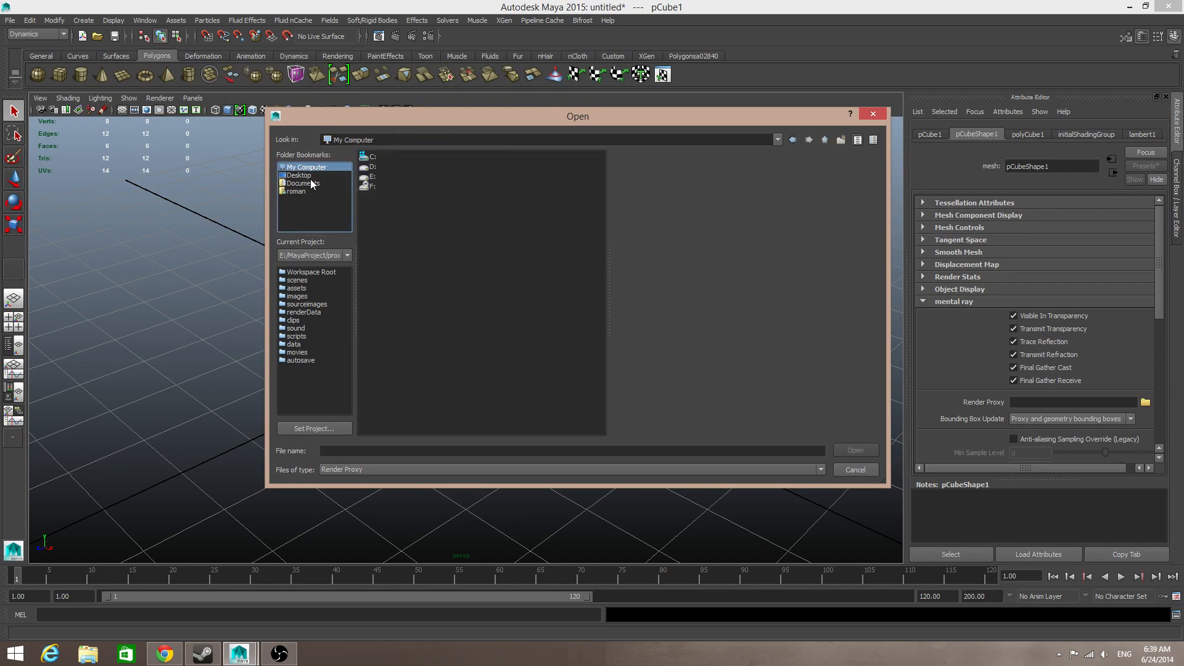
double_click(372, 177)
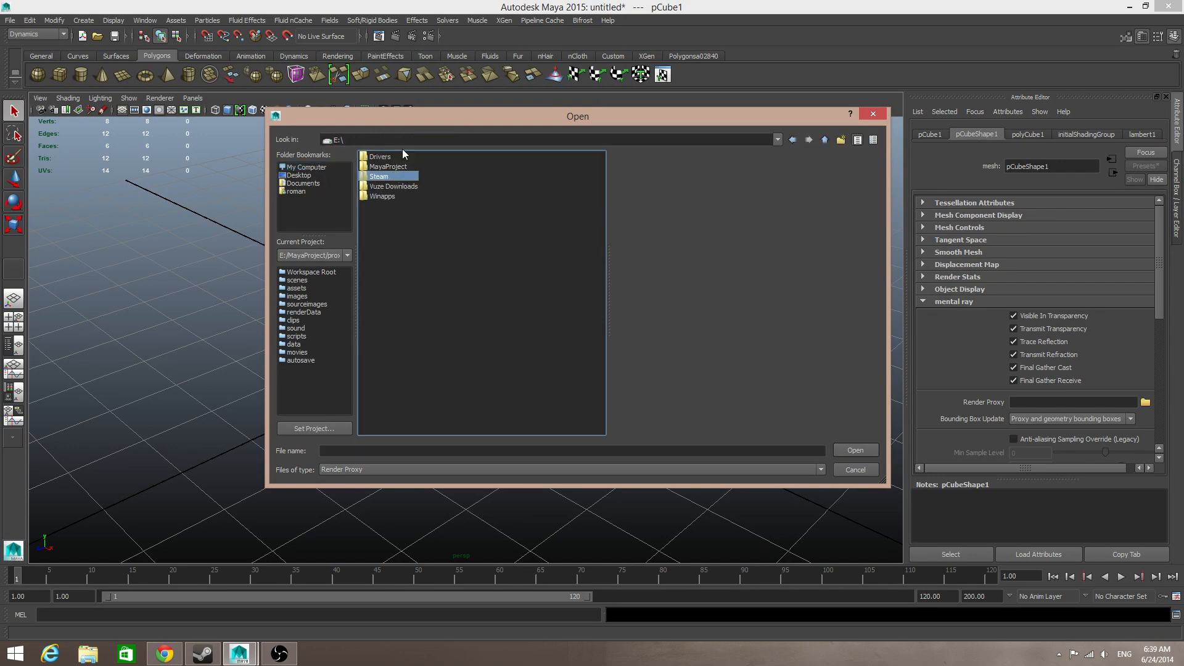
double_click(390, 167)
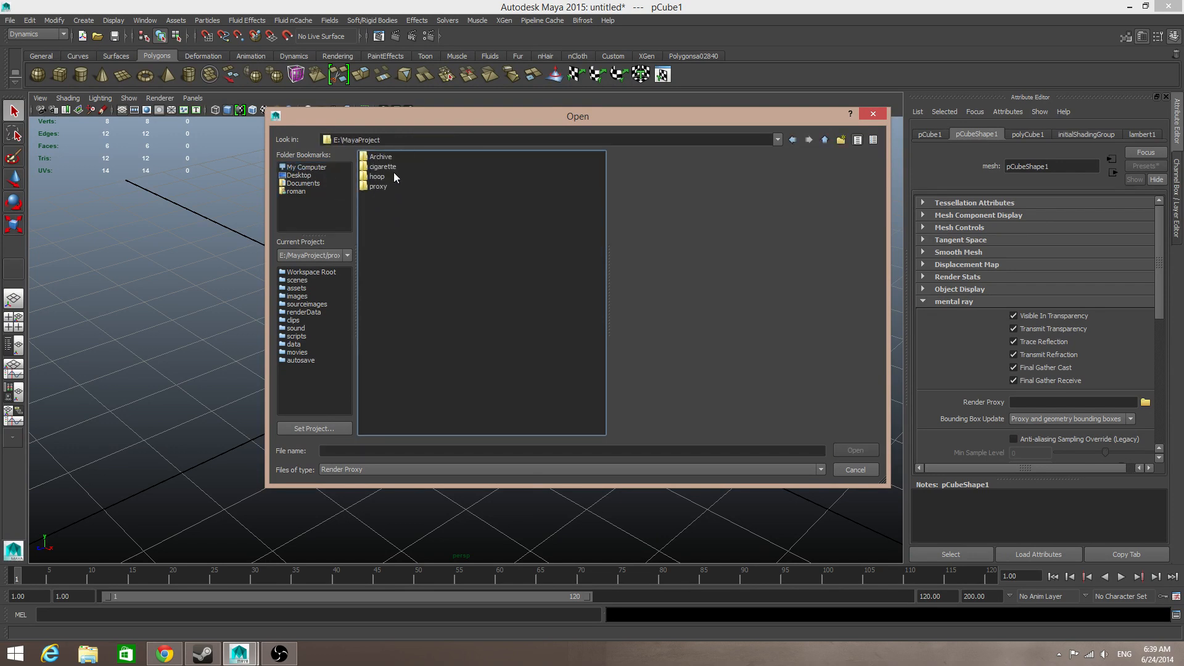
double_click(377, 186)
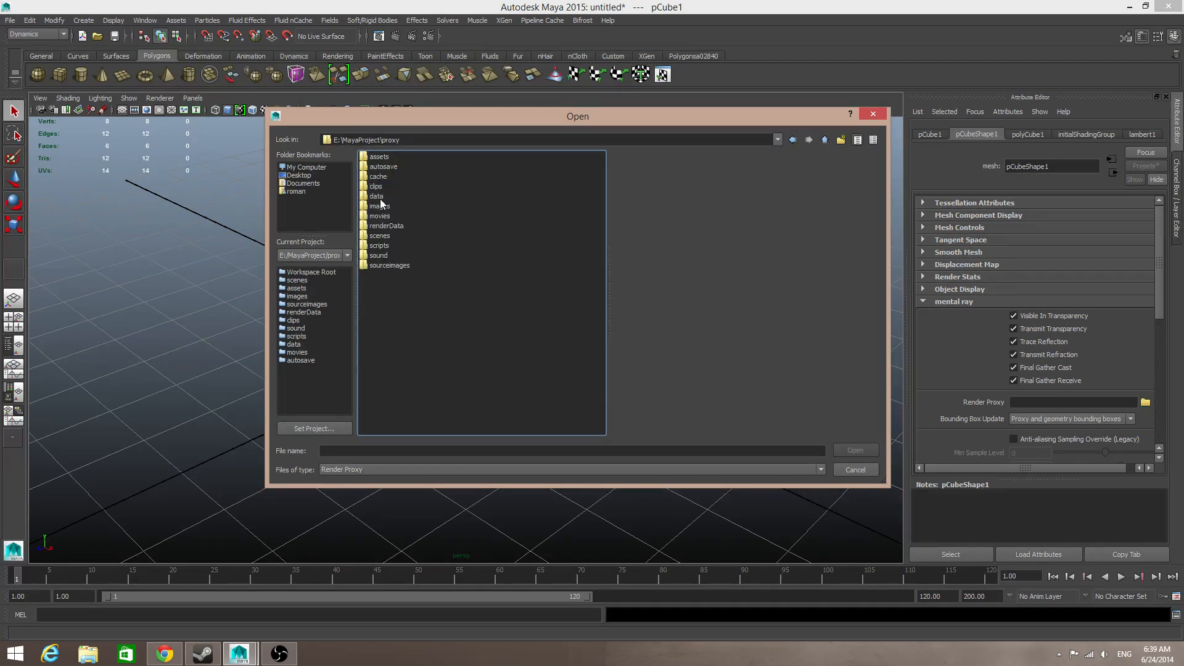
double_click(381, 237)
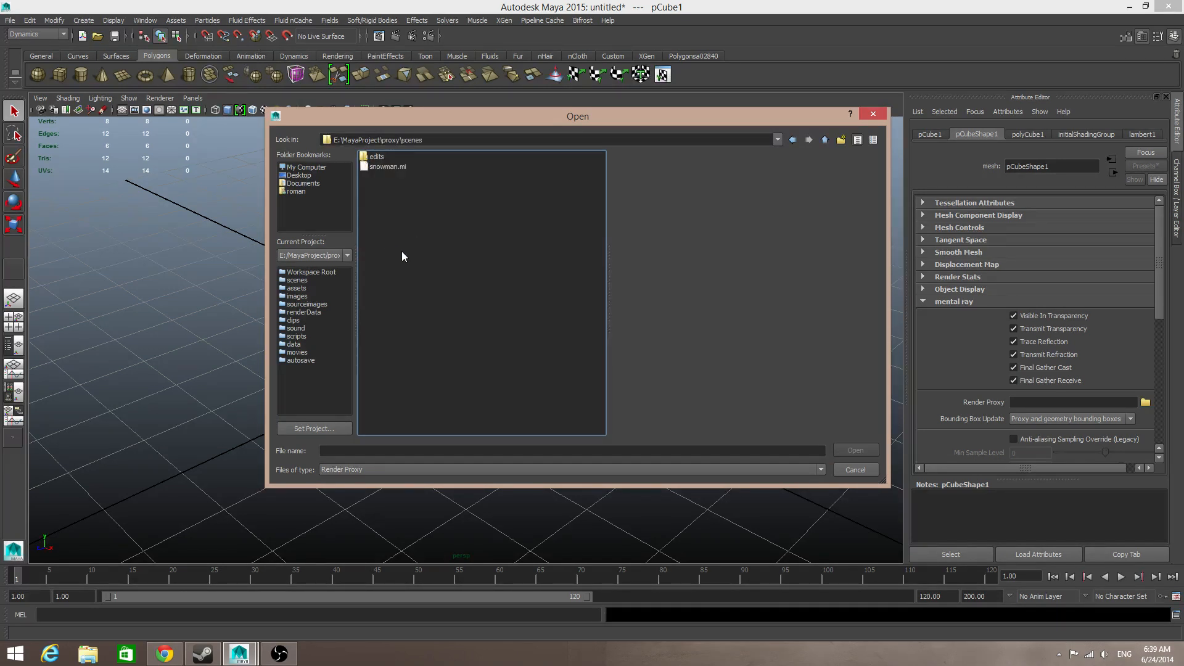
left_click(384, 168)
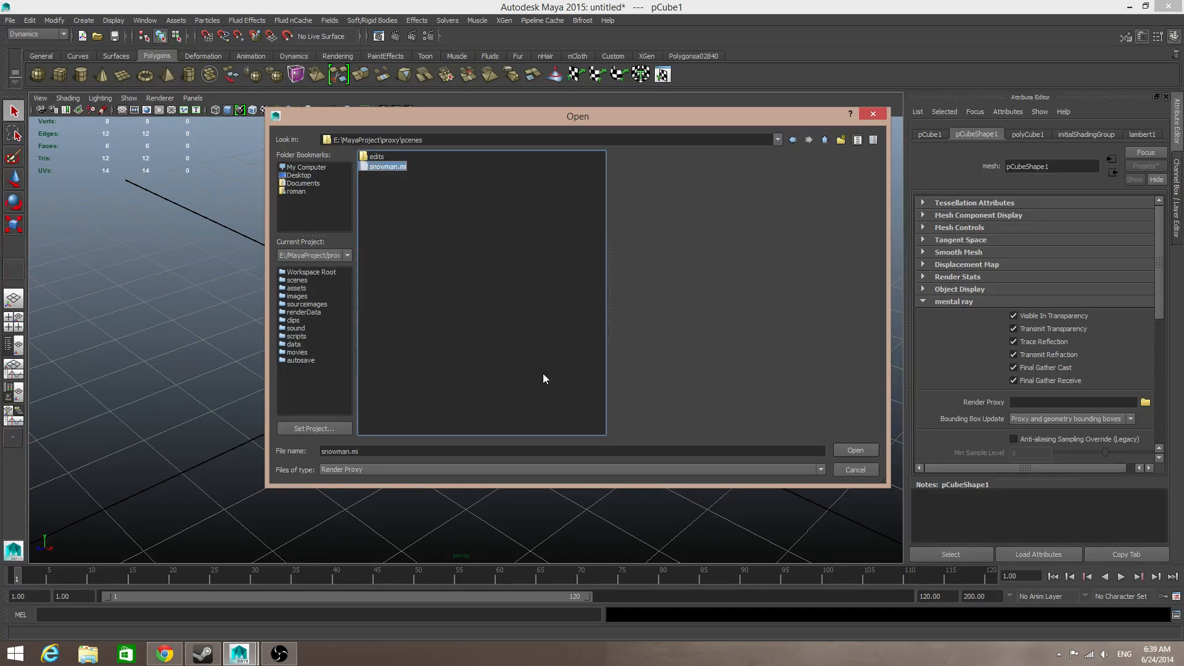
left_click(855, 450)
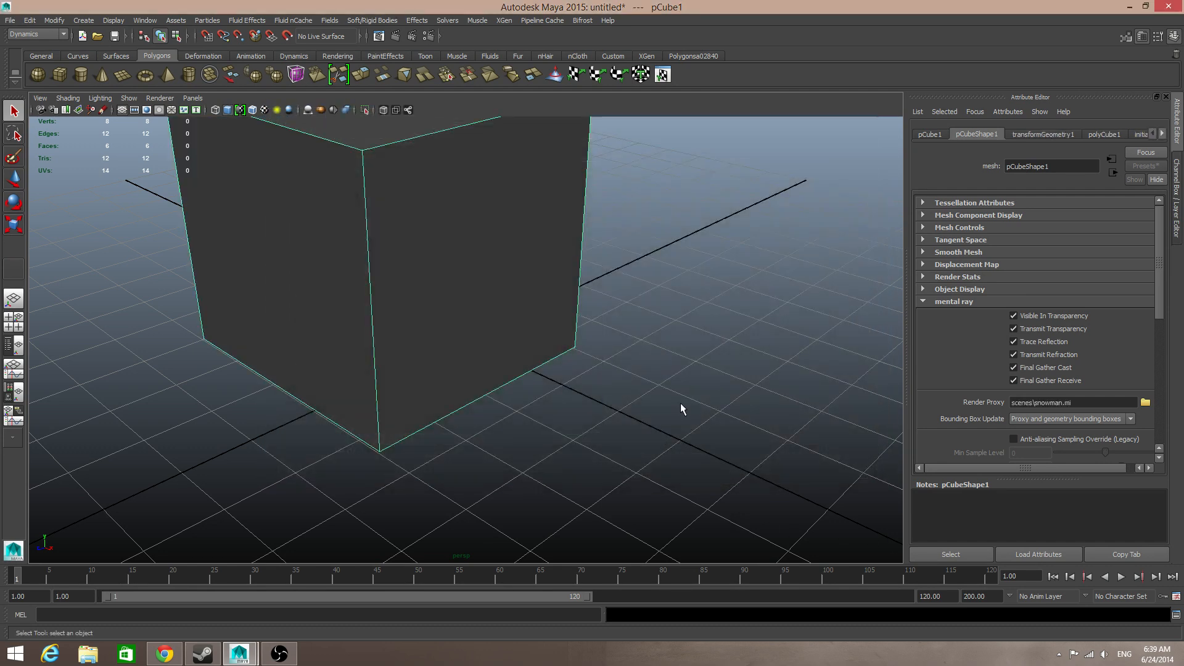
scroll(680, 409, "down", 5)
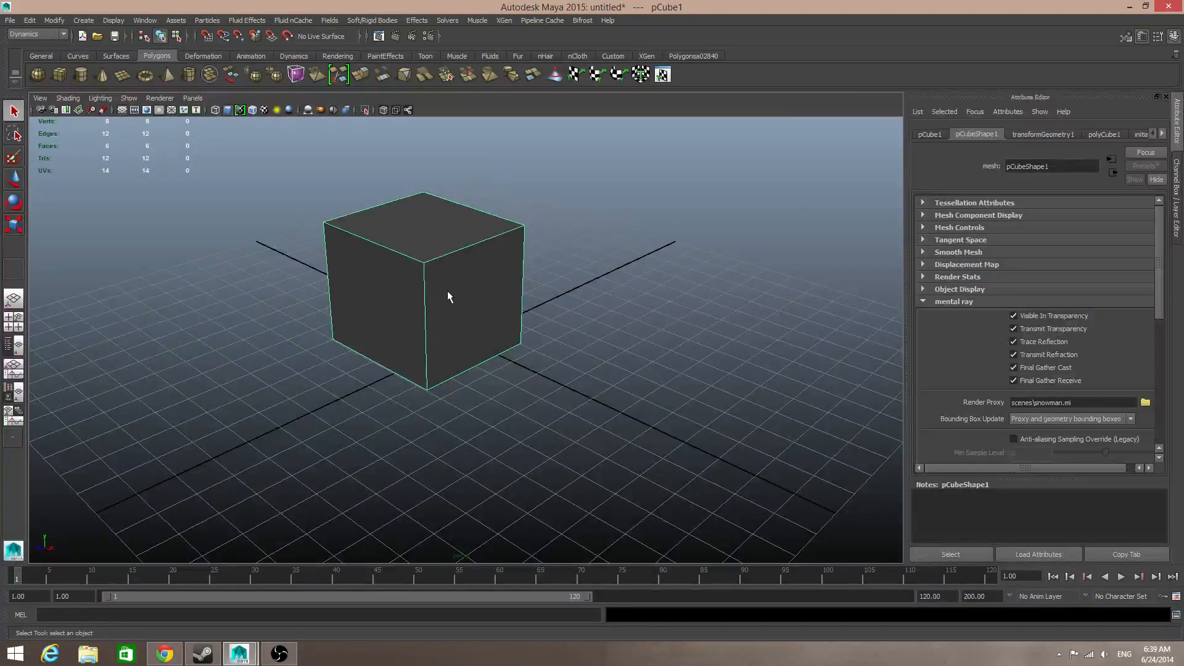
left_click_drag(461, 344, 413, 344, "alt")
left_click_drag(502, 361, 571, 343, "alt")
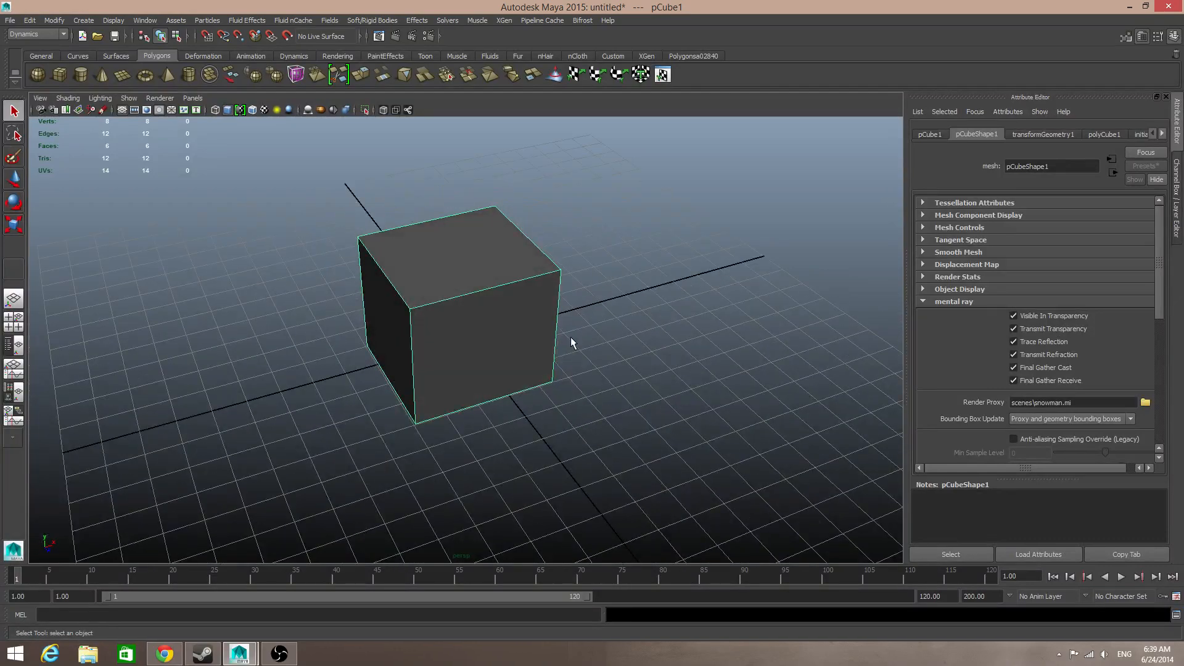
scroll(574, 345, "down", 5)
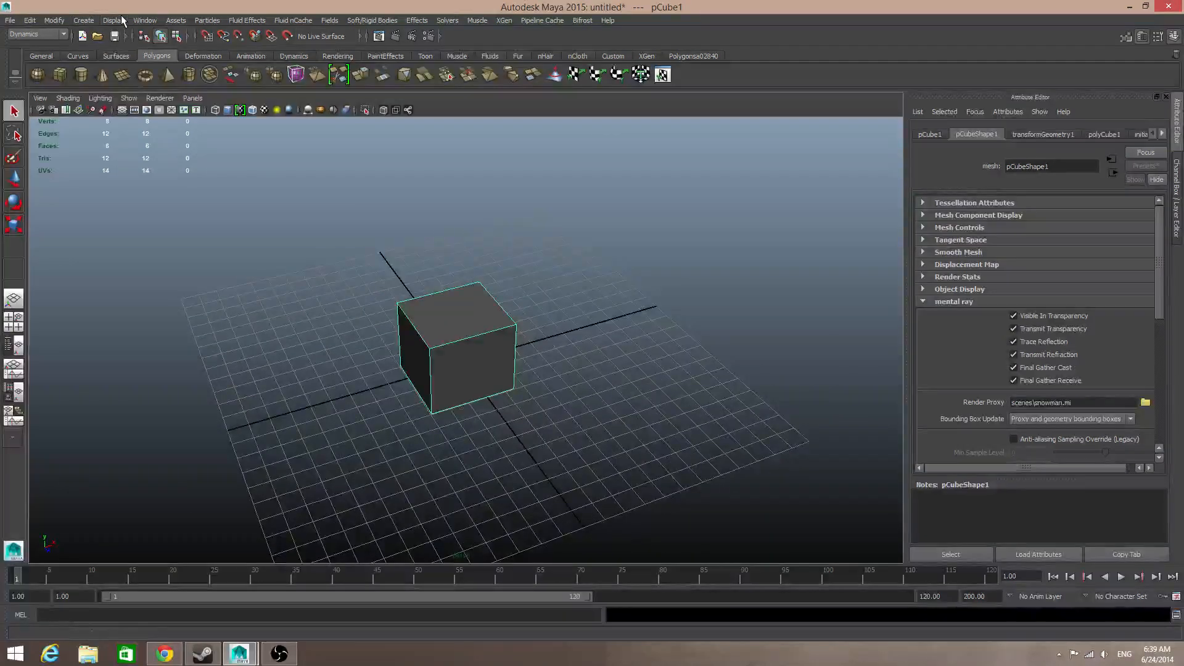
Check the load status of the mental ray plug-in Mayatomr.mll in the Plug-in Manager, and close the manager
left_click(145, 20)
mouse_move(176, 86)
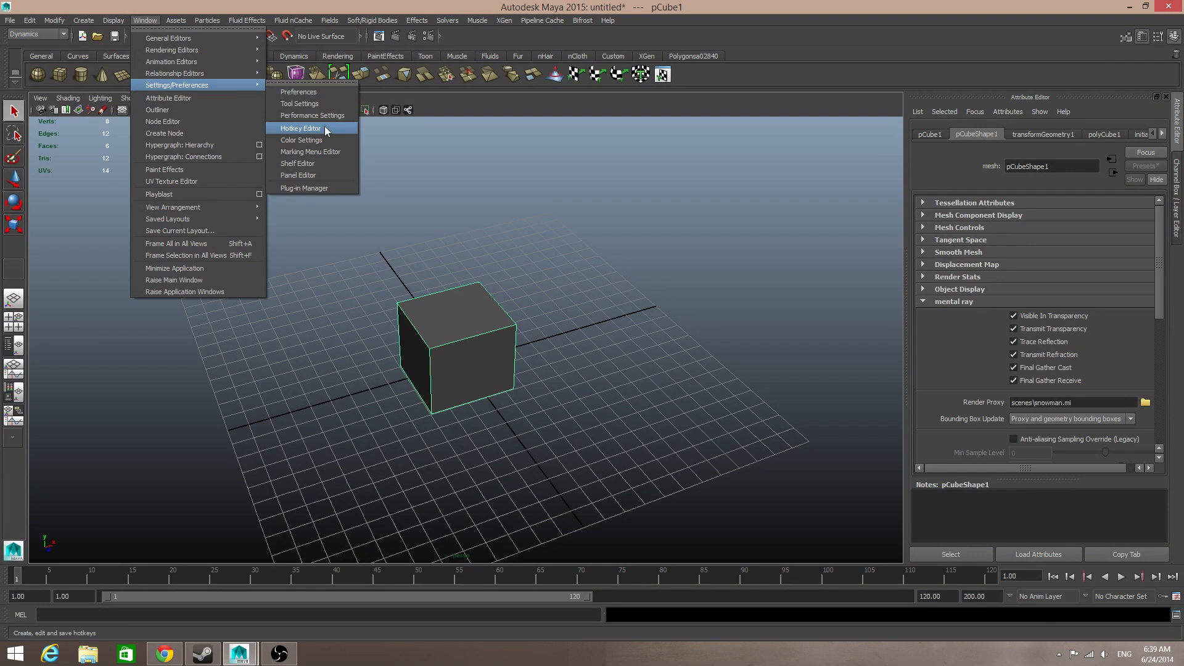
left_click(308, 188)
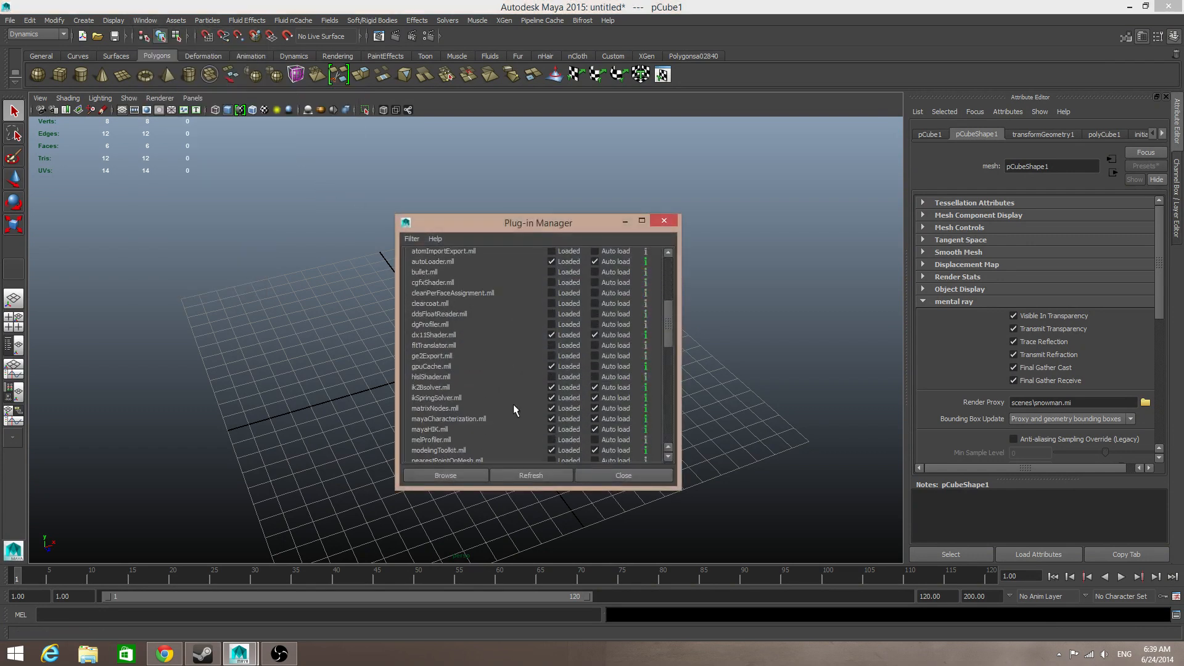
scroll(513, 404, "down", 10)
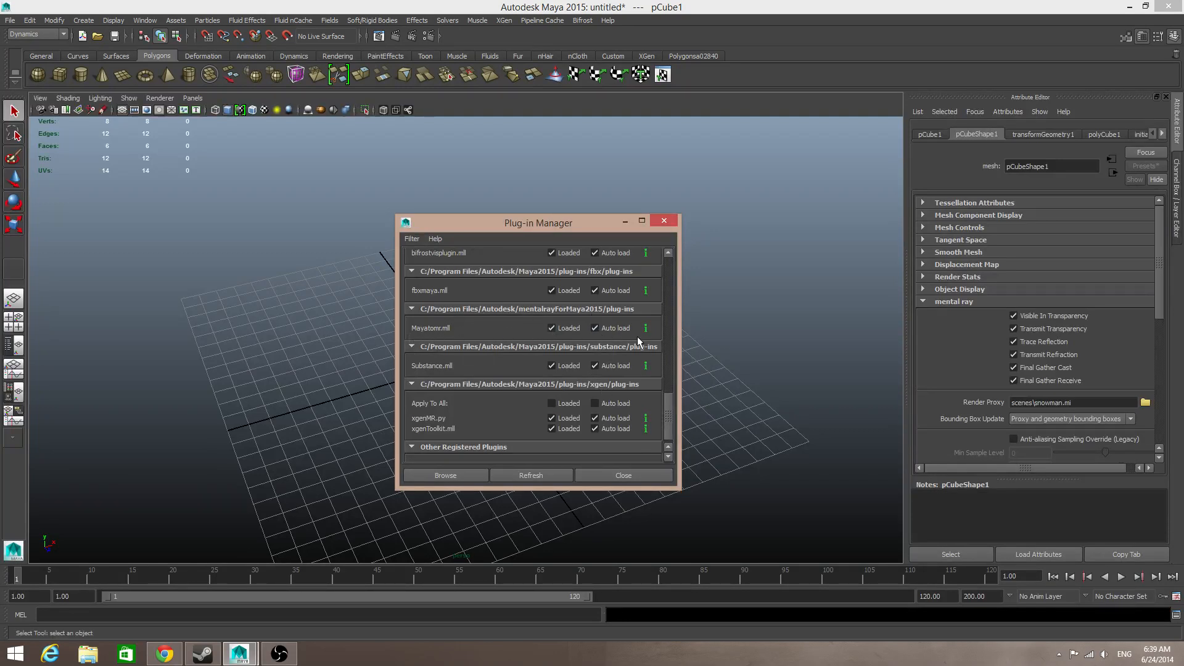
left_click(635, 471)
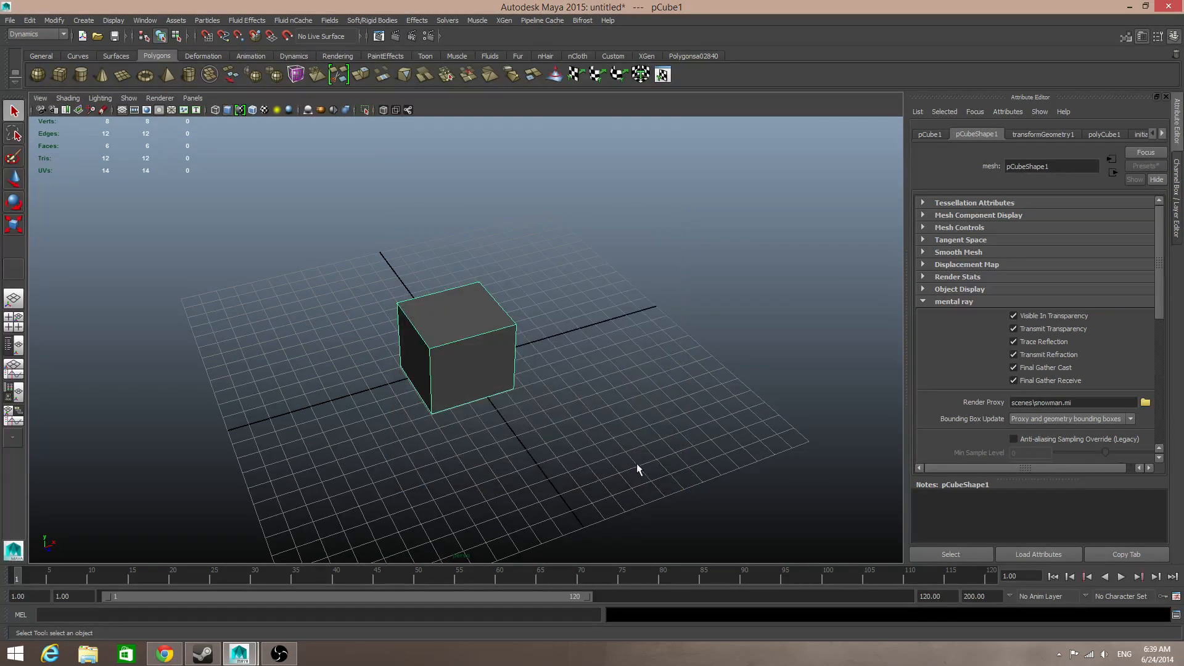
Set the scene's renderer to mental ray in the Render Settings and close them
left_click(429, 37)
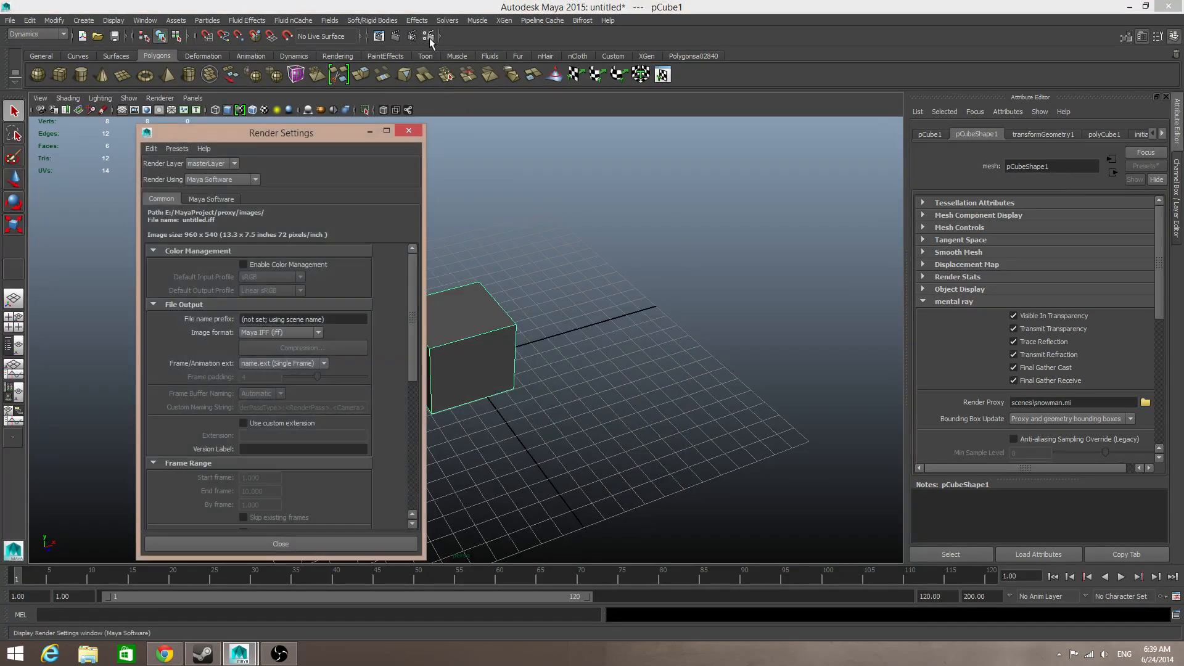
left_click(195, 179)
left_click(212, 224)
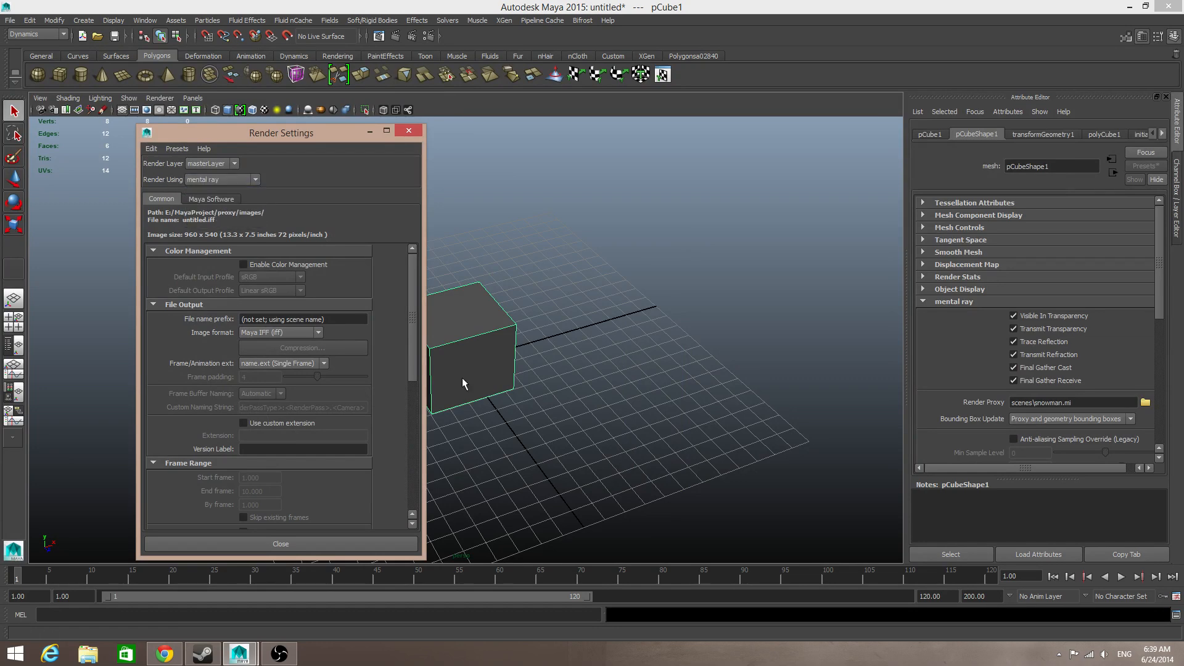
left_click(347, 545)
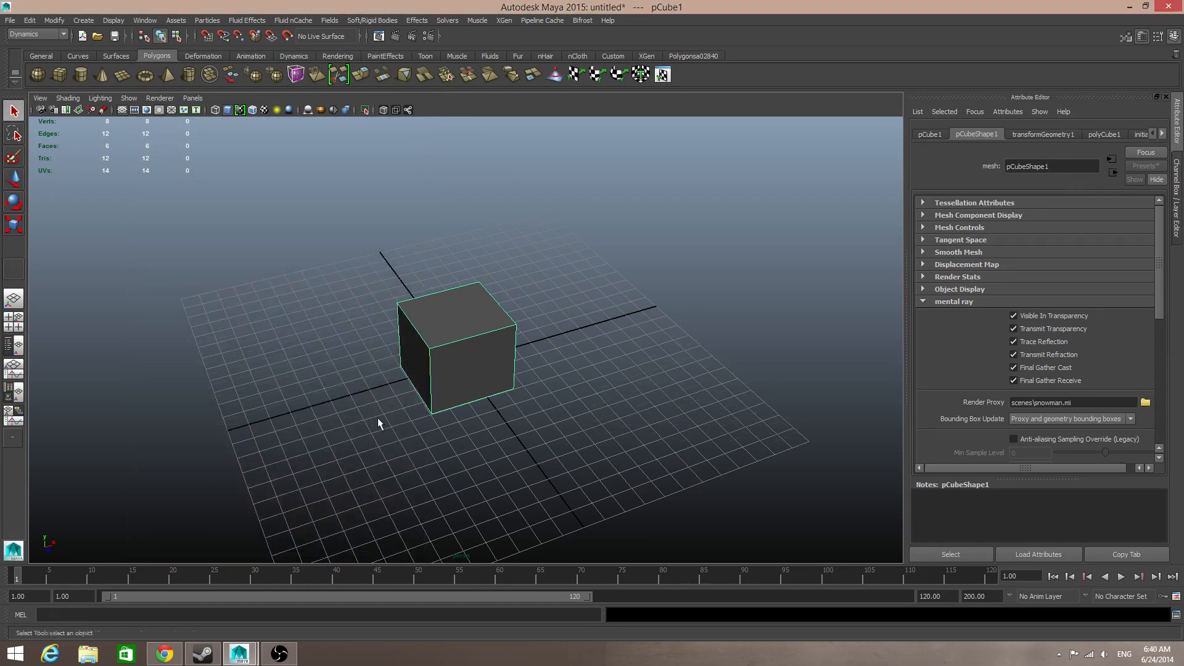
Render the current frame of the proxy cube from the front, examine the result, and close the render window
left_click_drag(378, 418, 497, 287, "alt")
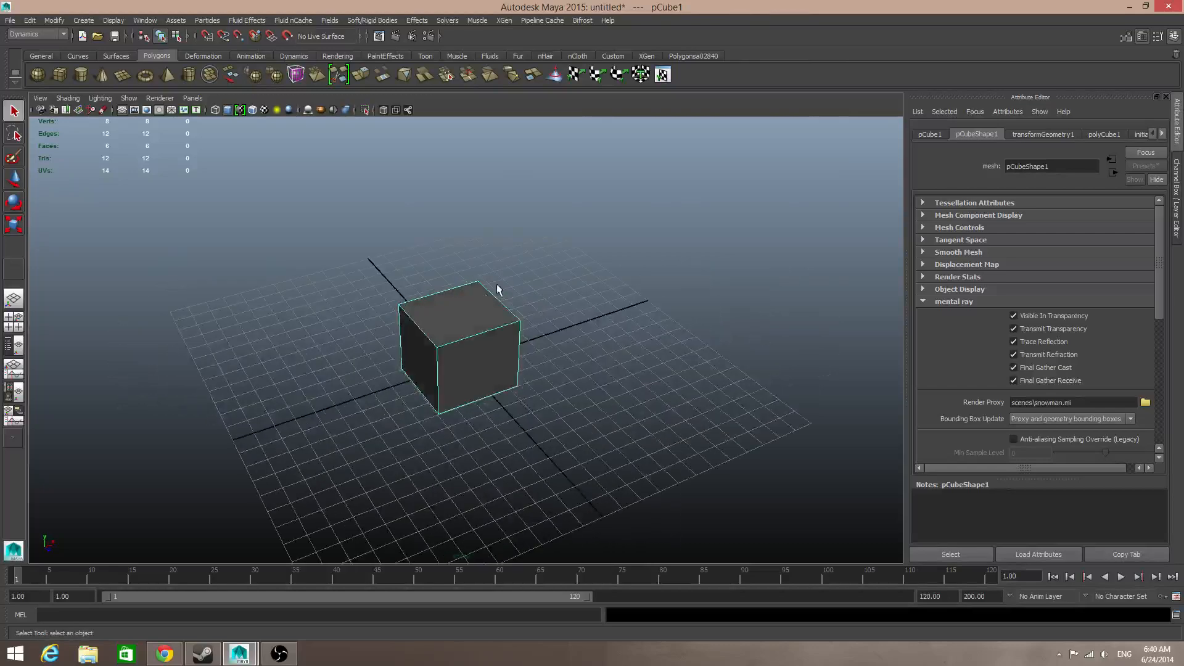
left_click_drag(501, 331, 160, 190, "alt")
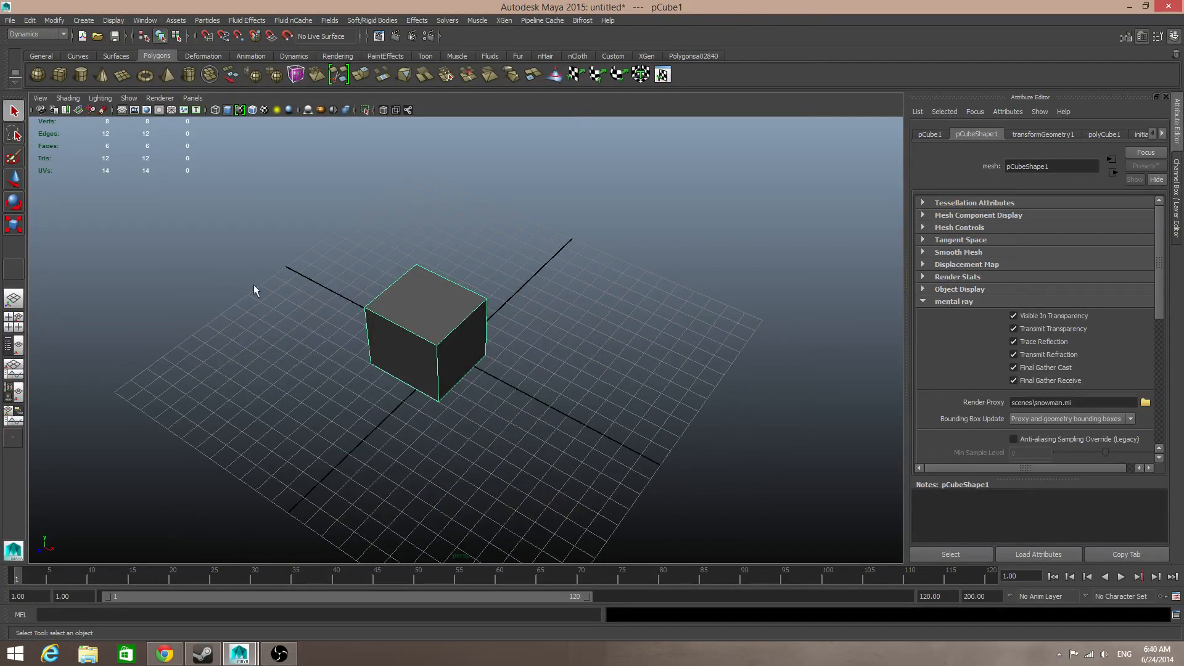
left_click_drag(400, 360, 472, 364, "alt")
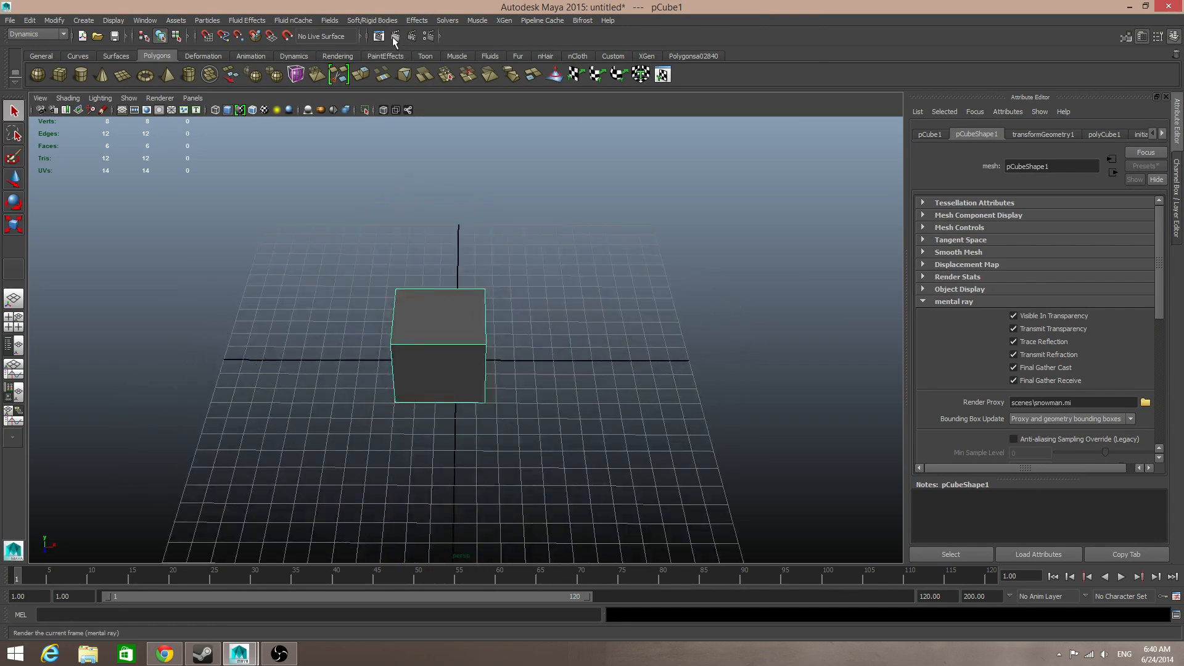
left_click(394, 39)
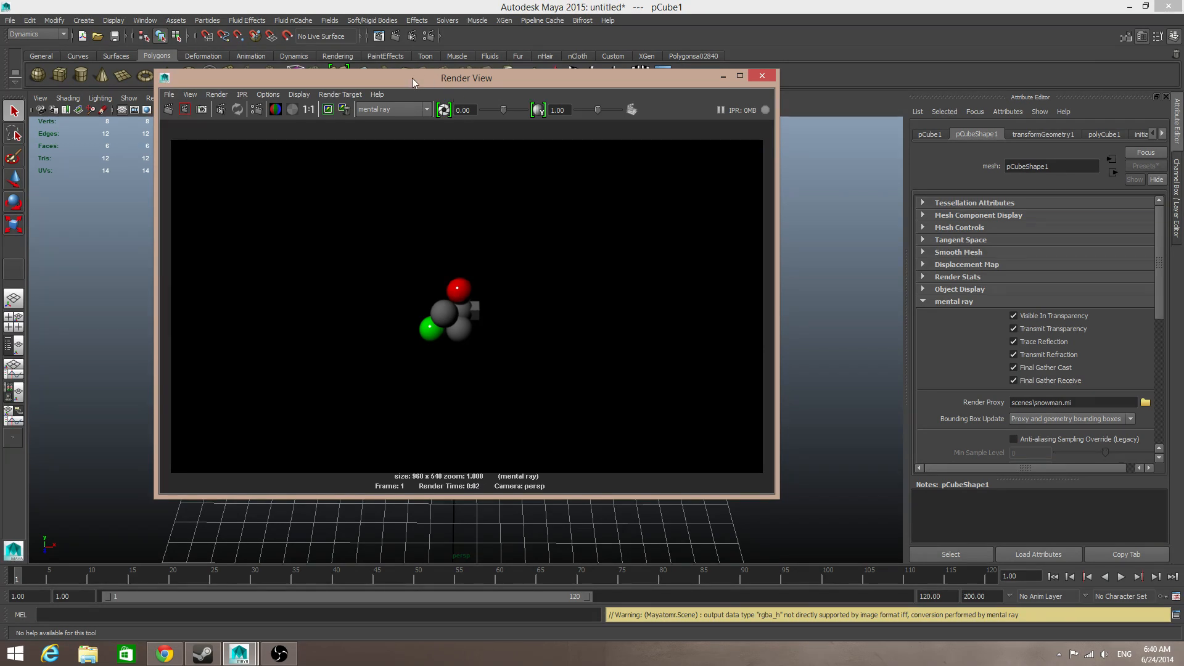
left_click_drag(412, 78, 473, 76)
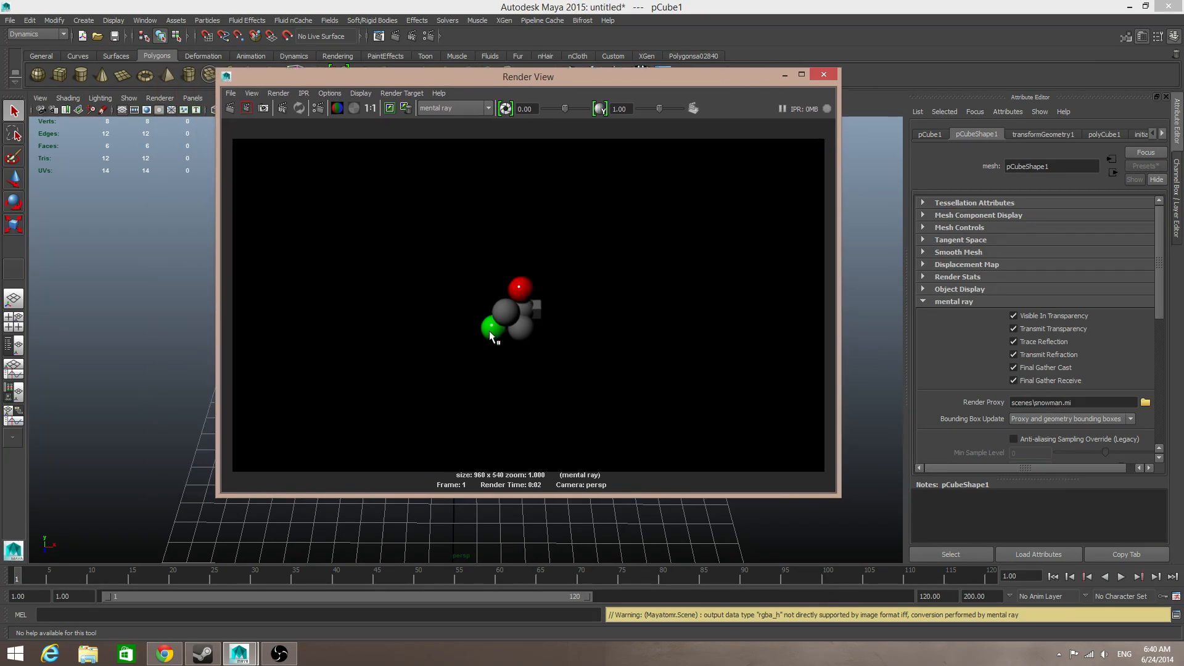
left_click(825, 75)
Render the proxy cube from two other camera angles, closing the render window after each check
left_click_drag(605, 388, 444, 384, "alt")
left_click_drag(439, 386, 547, 402, "alt")
middle_click_drag(547, 401, 402, 386, "alt")
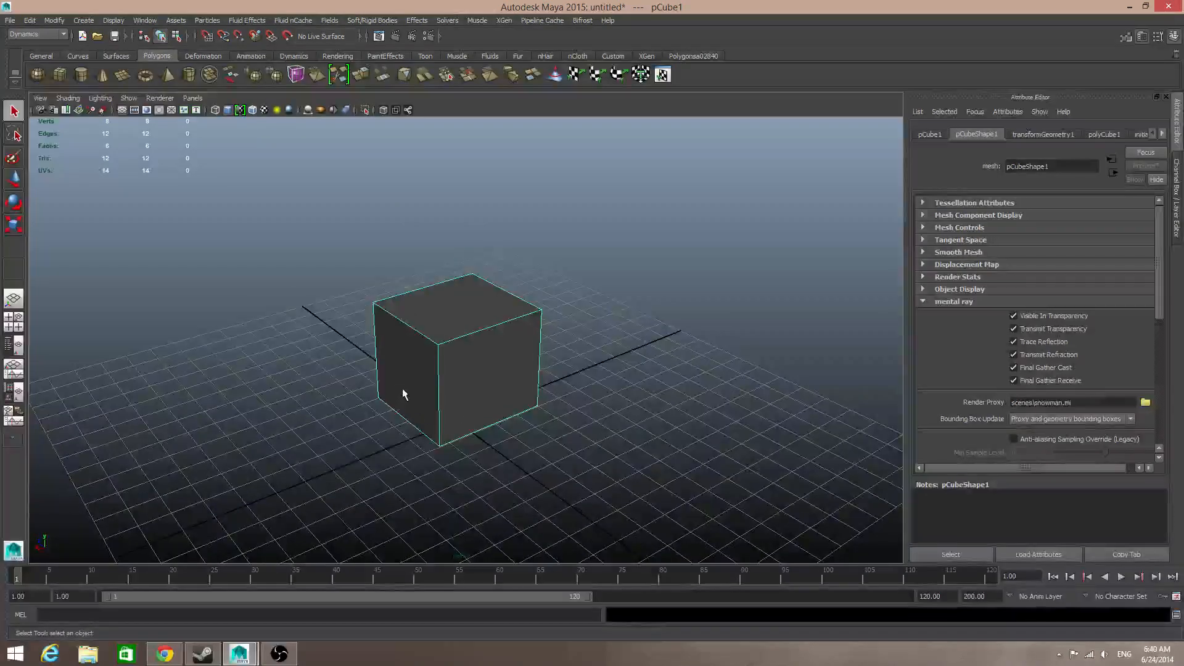
right_click_drag(516, 370, 380, 320, "alt")
left_click_drag(493, 386, 518, 392, "alt")
left_click(392, 36)
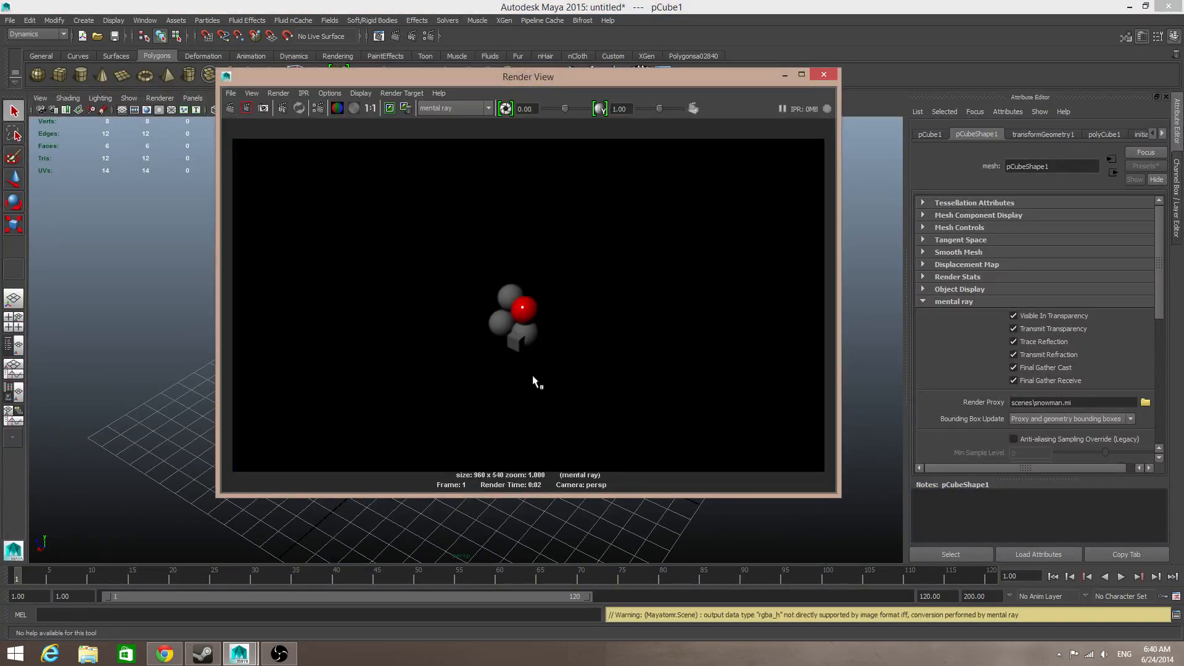
left_click(823, 74)
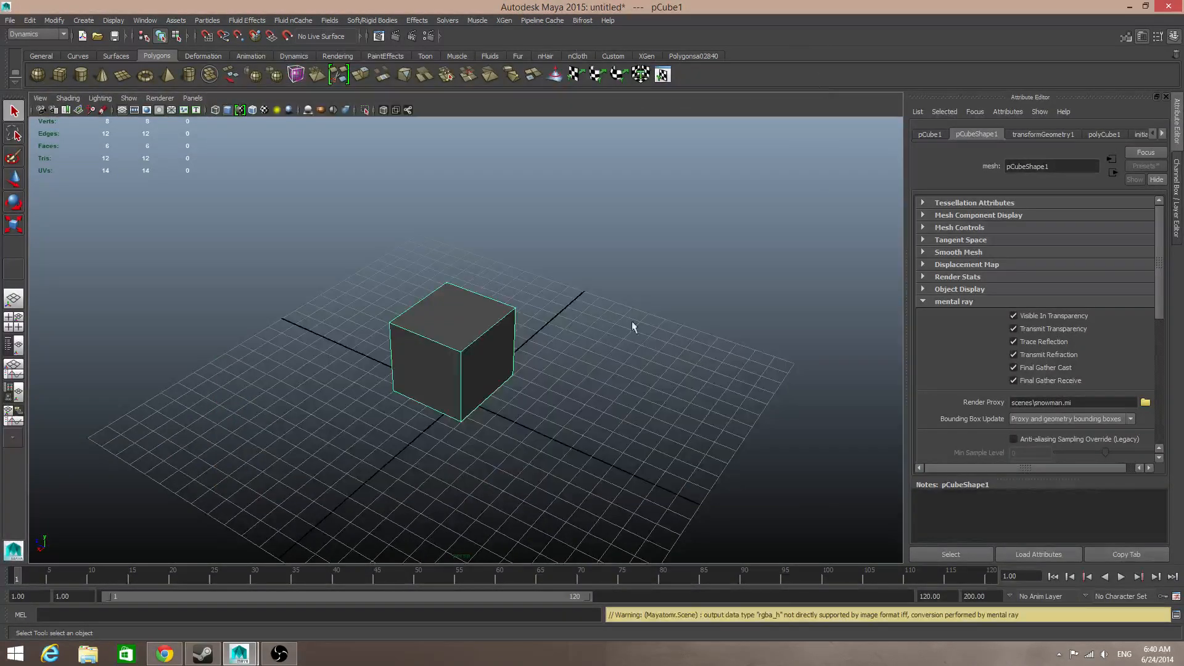
left_click_drag(631, 321, 431, 333, "alt")
left_click(394, 36)
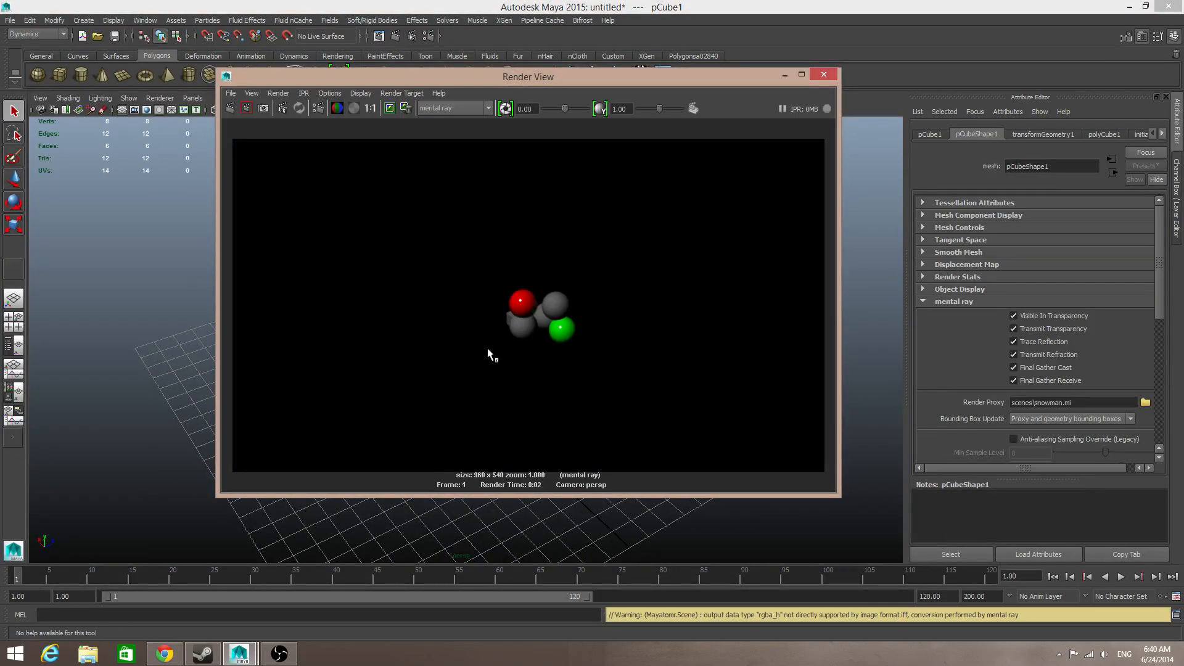
left_click(823, 74)
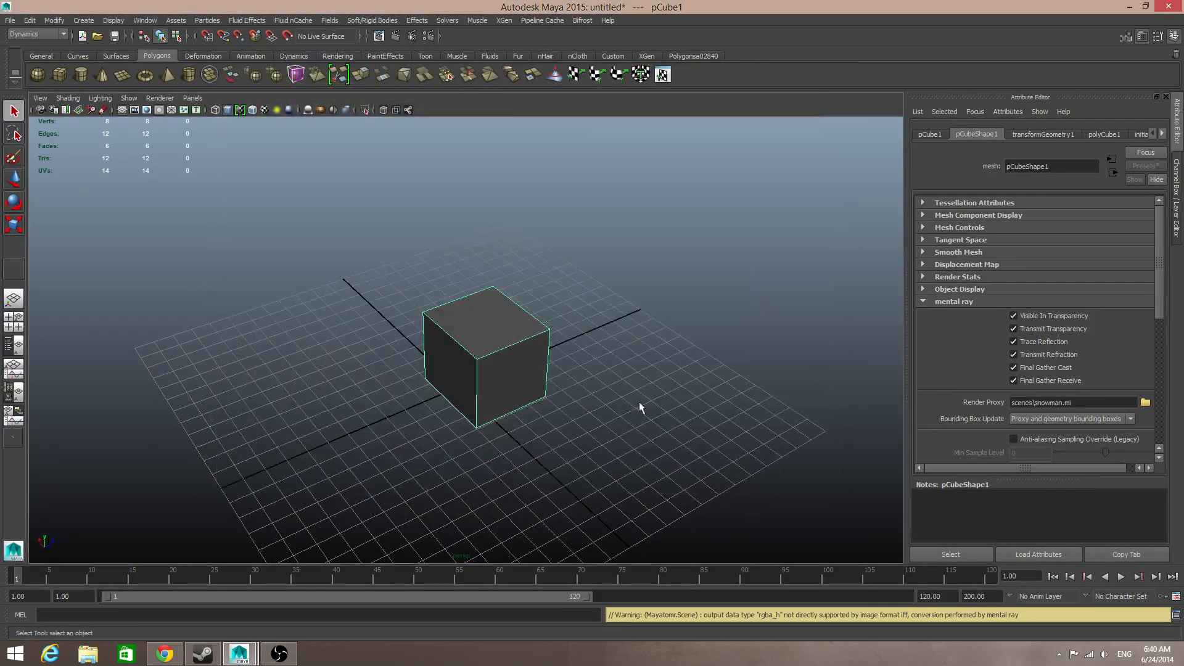
Duplicate the proxy cube and move the copy along the X axis to about 4.67 cm, right beside the original
left_click_drag(524, 351, 586, 376, "alt")
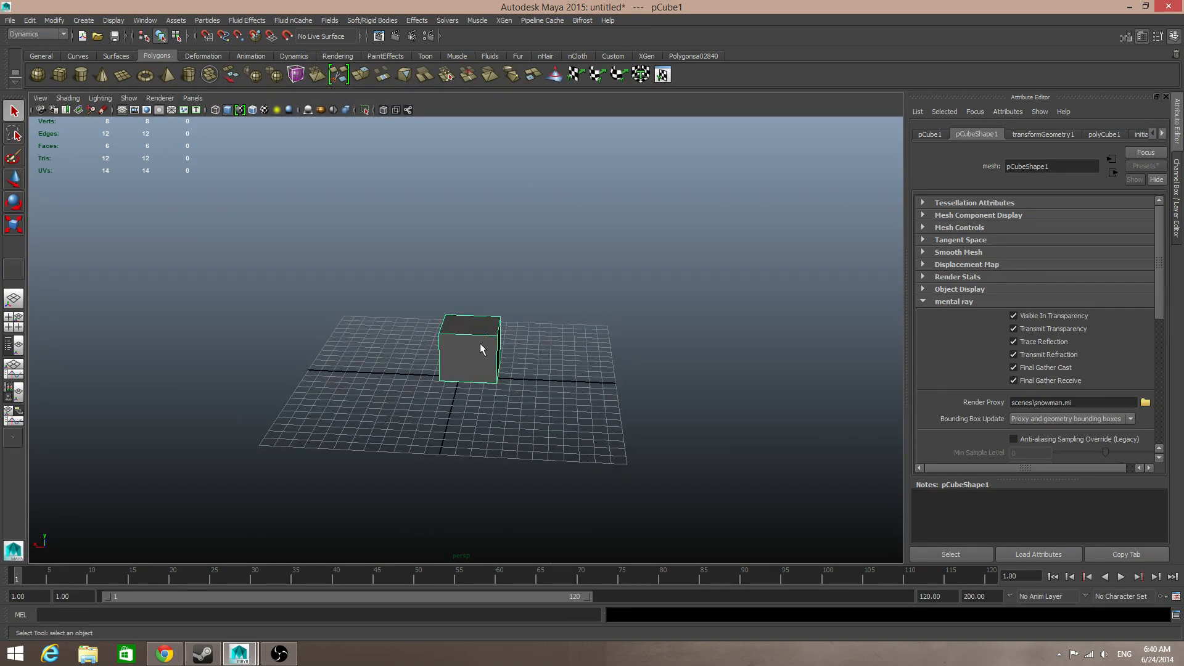
key("ctrl+d")
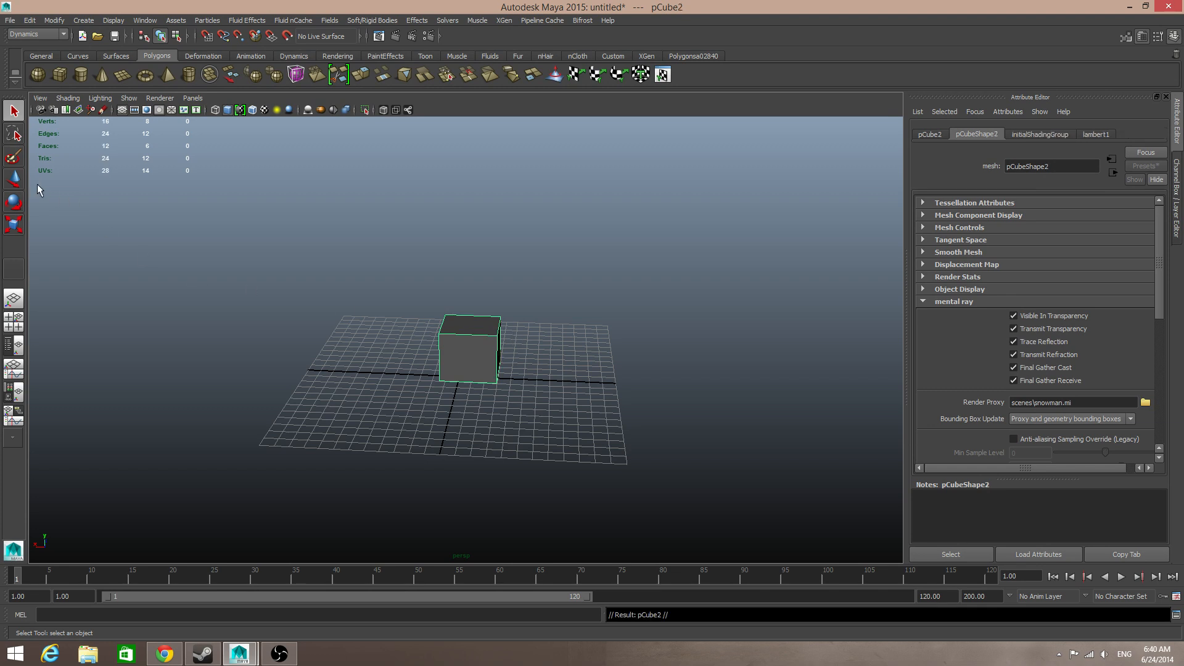
left_click(14, 178)
left_click_drag(365, 344, 291, 341)
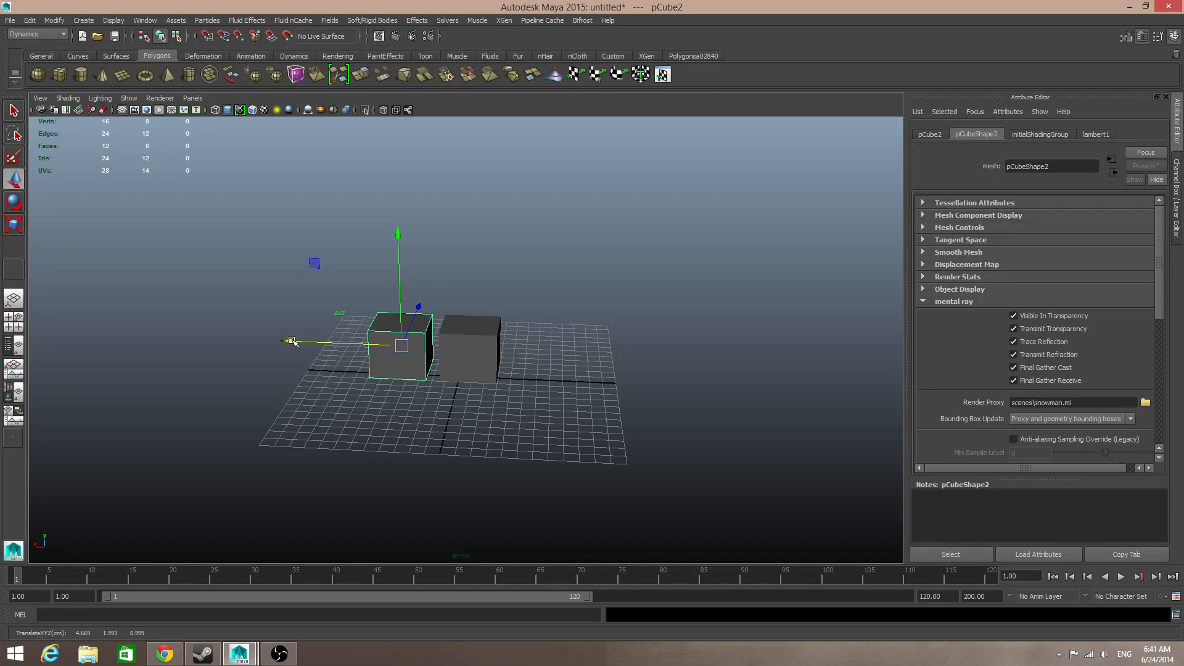
Repeat Duplicate with Transform on the copied cube until there is a row of 21 cubes along the X axis
key("shift+d")
key("shift+d")
key("shift+d")
key("shift+d")
key("shift+d")
key("shift+d")
key("shift+d")
key("shift+d")
key("shift+d")
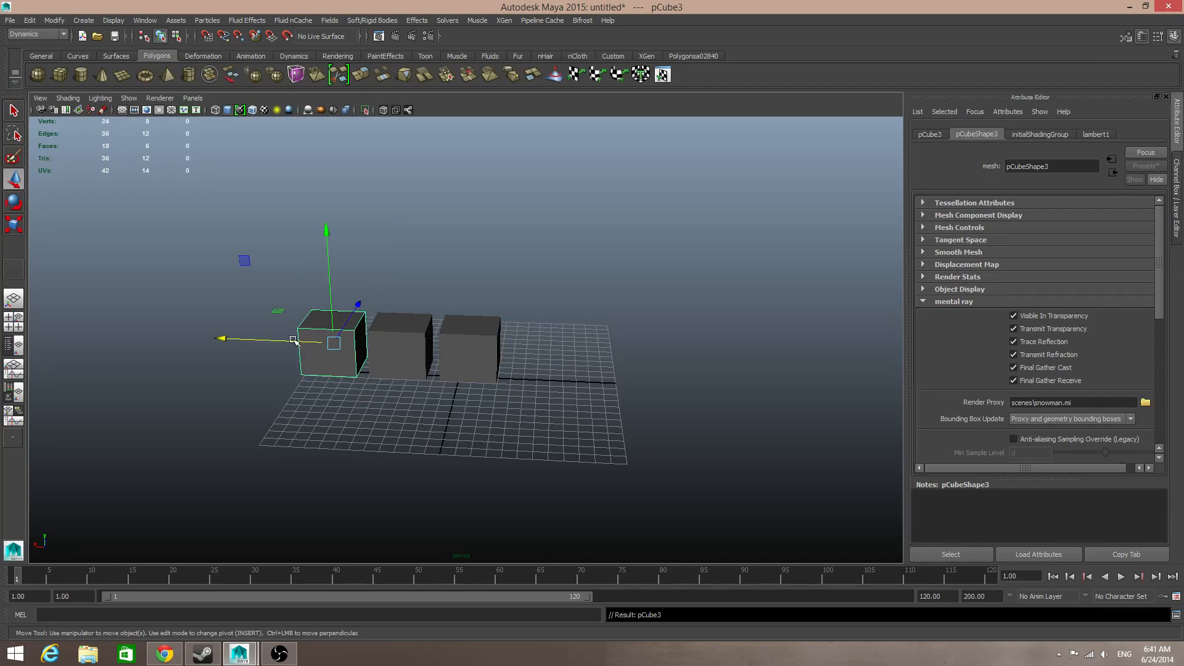
key("shift+d")
key("shift+d")
key("shift+d")
key("shift+d")
key("shift+d")
key("shift+d")
key("shift+d")
key("shift+d")
key("shift+d")
key("shift+d")
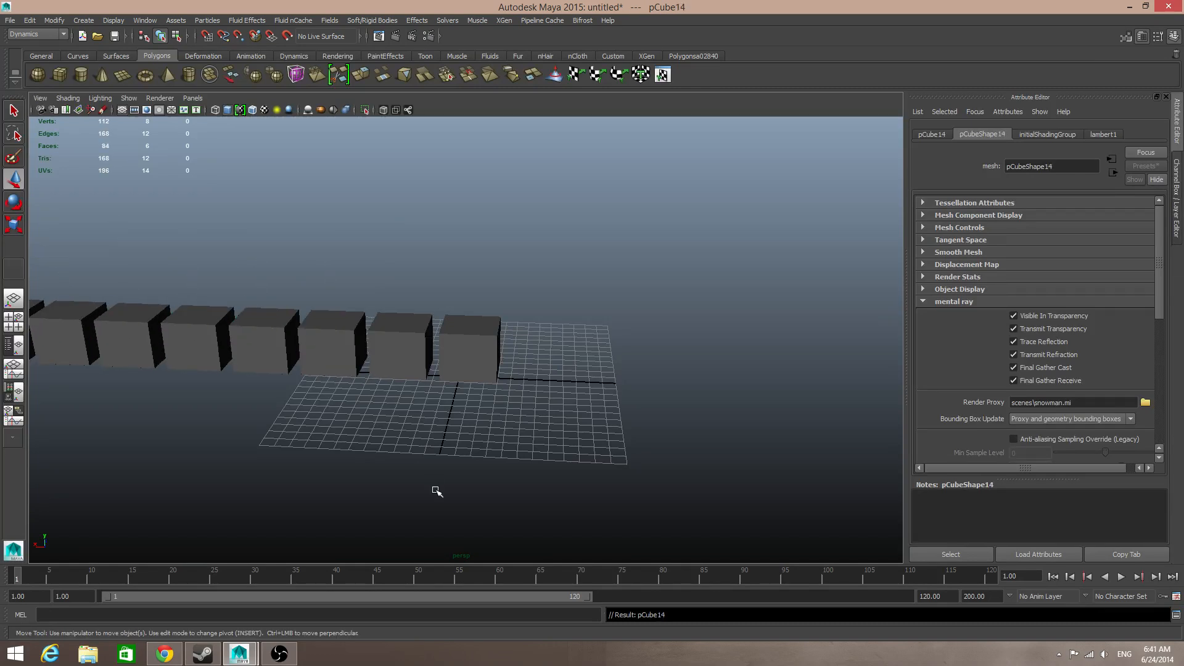
right_click_drag(438, 489, 413, 393, "alt")
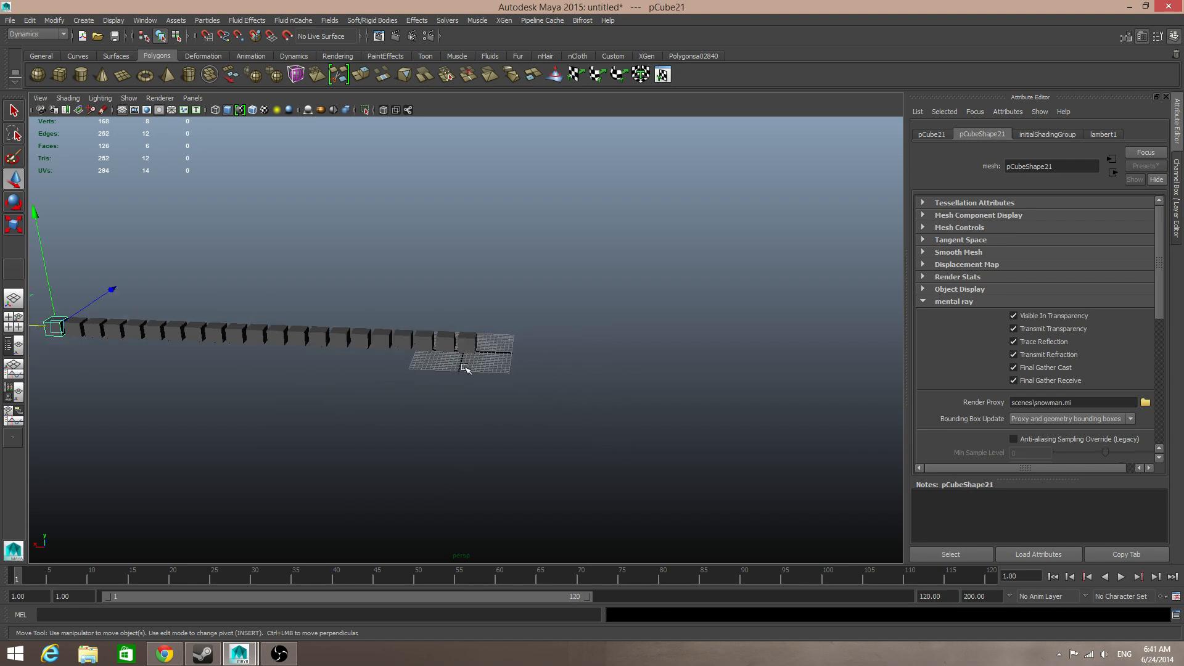
Duplicate the whole row of 21 cubes and move the copy sideways so it lies directly beside the first row
left_click_drag(469, 363, 558, 436, "alt")
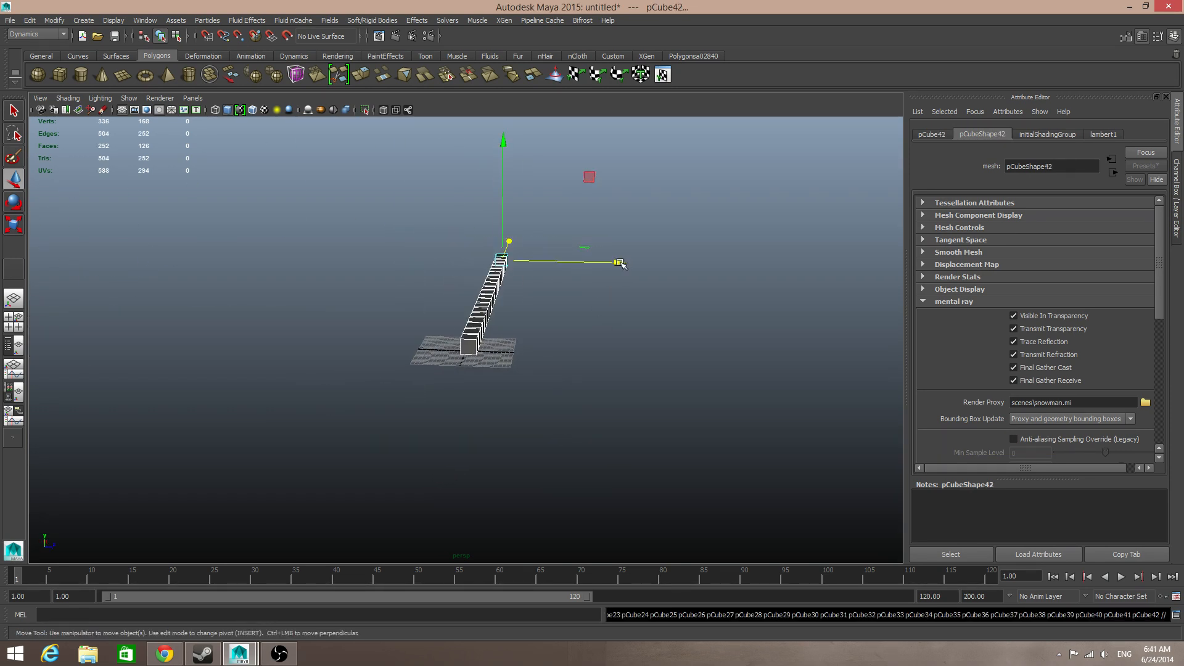
key("ctrl+d")
left_click_drag(620, 263, 631, 267)
Repeat Duplicate with Transform on the copied row until the proxy cubes form a large field of 65 adjacent rows
key("shift+d")
key("shift+d")
key("shift+d")
key("shift+d")
key("shift+d")
key("shift+d")
key("shift+d")
key("shift+d")
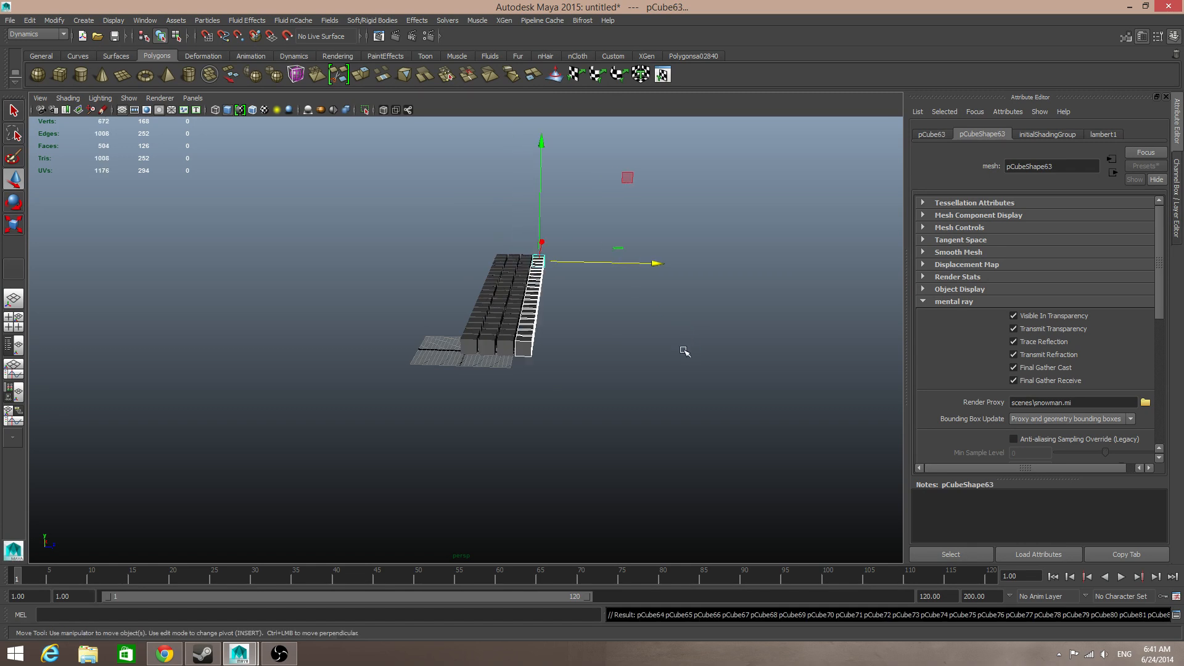
key("shift+d")
key("shift+d")
key("shift+d")
key("shift+d")
key("shift+d")
key("shift+d")
key("shift+d")
key("shift+d")
key("shift+d")
key("shift+d")
key("shift+d")
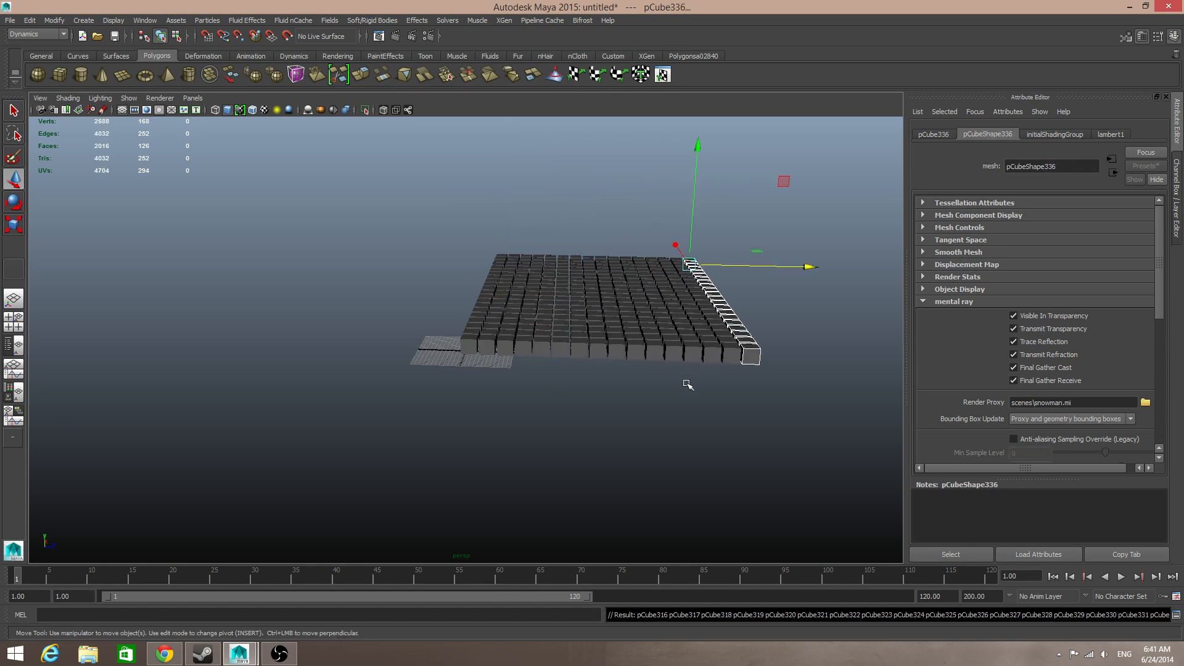
key("shift+d")
key("shift+d")
key("shift+d")
key("shift+d")
key("shift+d")
key("shift+d")
key("shift+d")
key("shift+d")
key("shift+d")
key("shift+d")
key("shift+d")
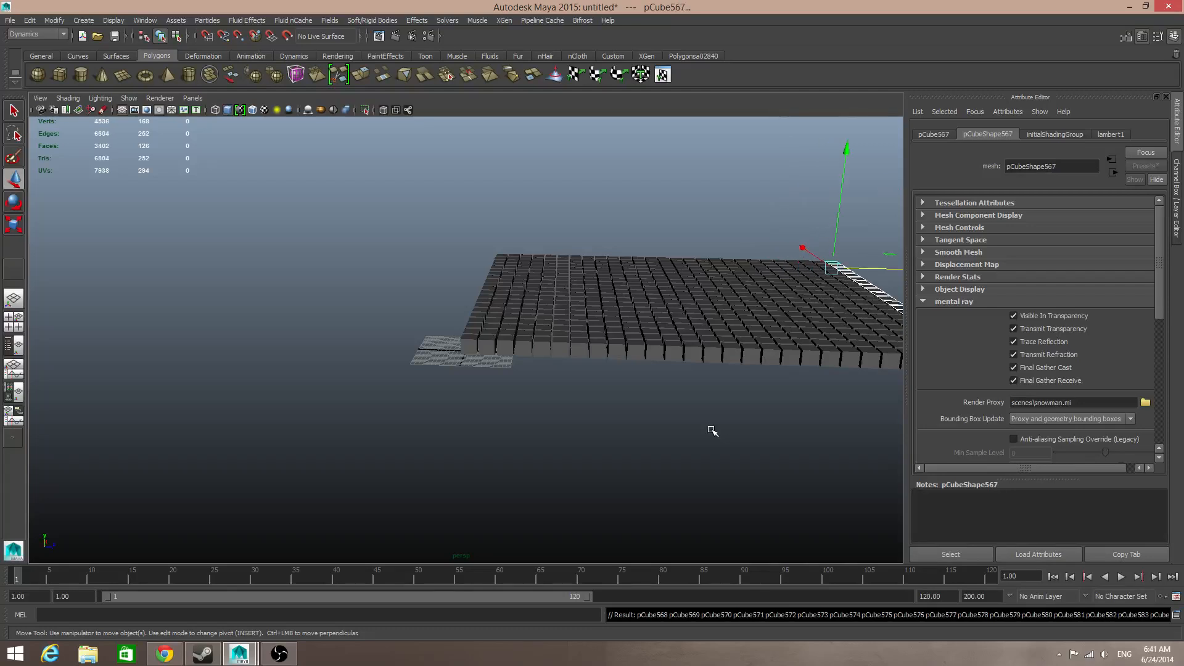
key("shift+d")
key("shift+d")
key("shift+d")
key("shift+d")
key("shift+d")
key("shift+d")
key("shift+d")
key("shift+d")
key("shift+d")
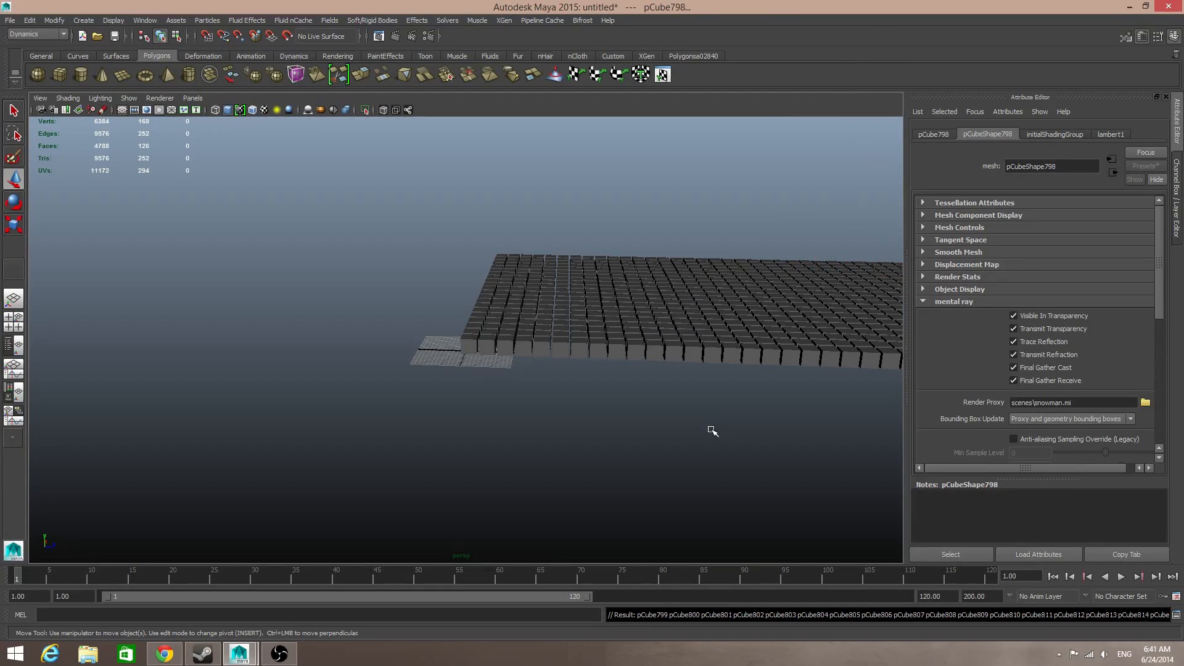
scroll(712, 430, "down", 5)
key("shift+d")
middle_click_drag(785, 441, 573, 462, "alt")
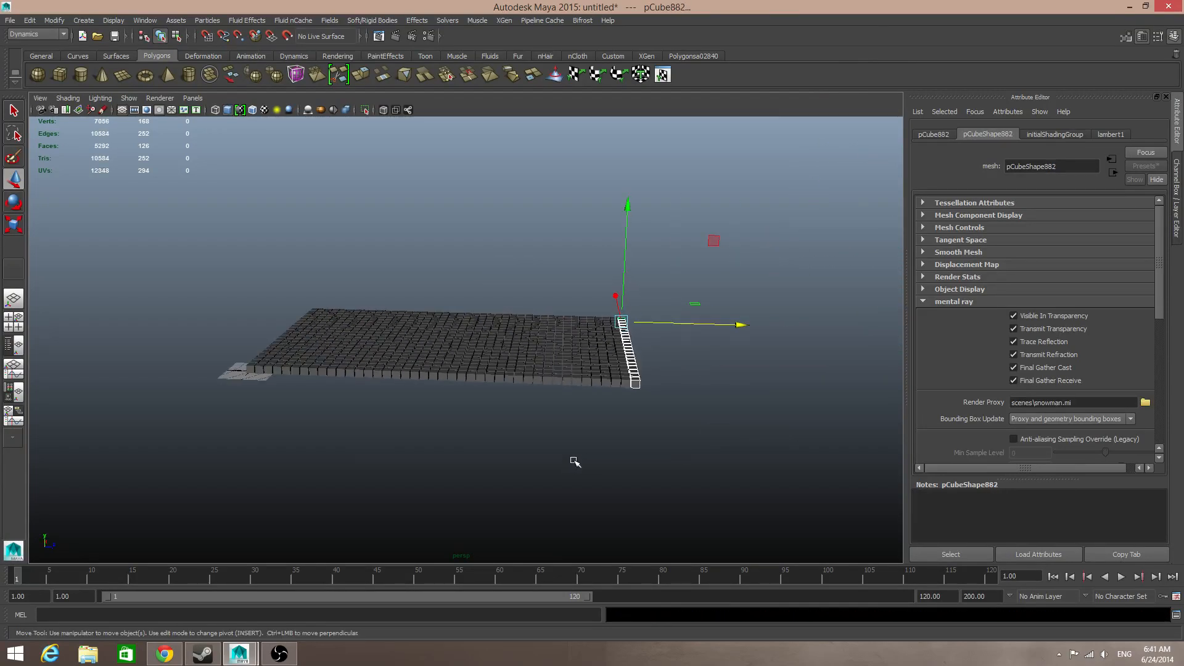
key("shift+d")
key("shift+d")
key("shift+d")
key("shift+d")
key("shift+d")
key("shift+d")
key("shift+d")
key("shift+d")
key("shift+d")
key("shift+d")
key("shift+d")
key("shift+d")
key("shift+d")
key("shift+d")
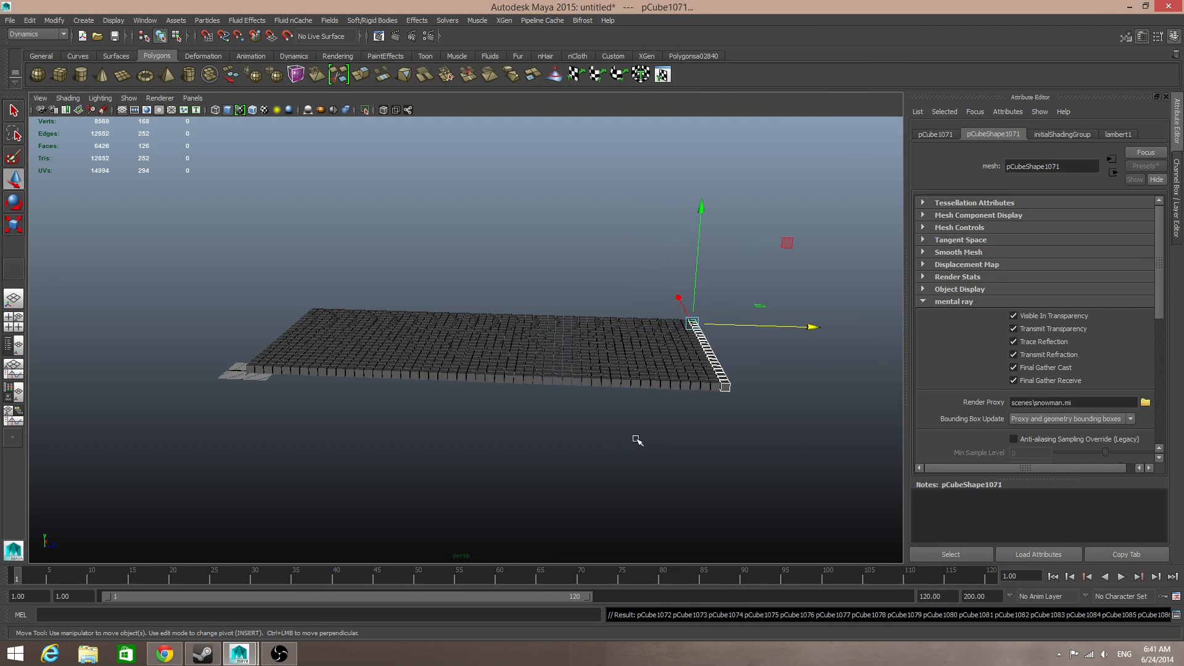
key("shift+d")
key("shift+d")
key("shift+d")
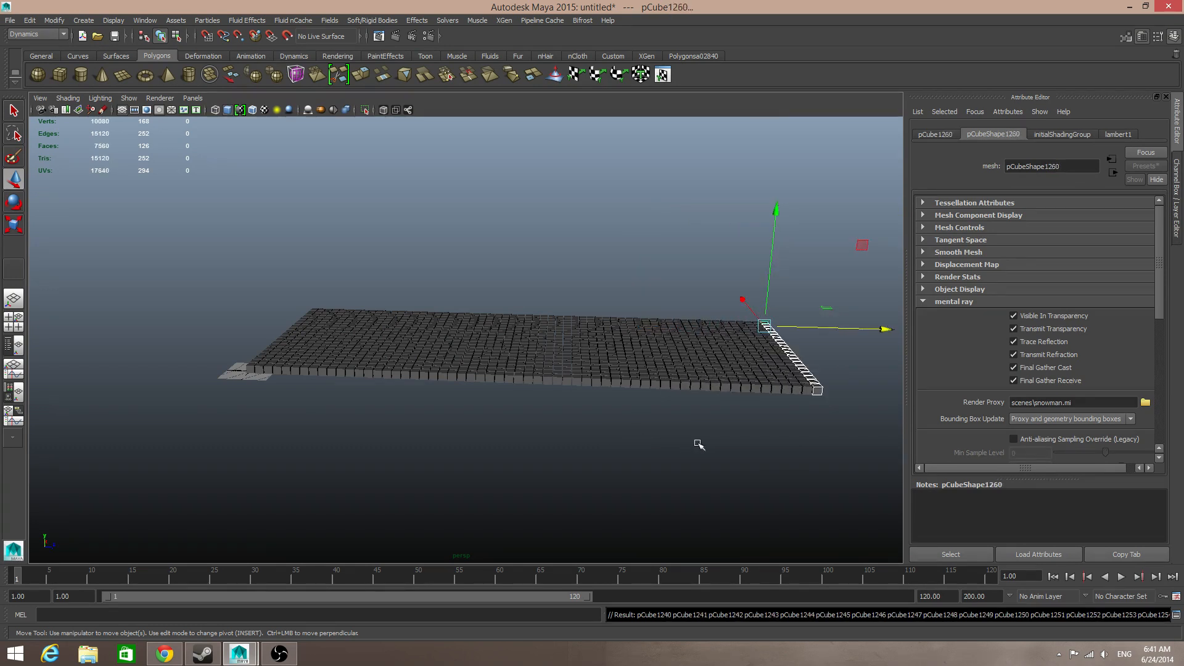
middle_click_drag(701, 442, 479, 505, "alt")
key("shift+d")
key("shift+d")
key("shift+d")
key("shift+d")
key("shift+d")
key("shift+d")
key("shift+d")
key("shift+d")
key("shift+d")
key("shift+d")
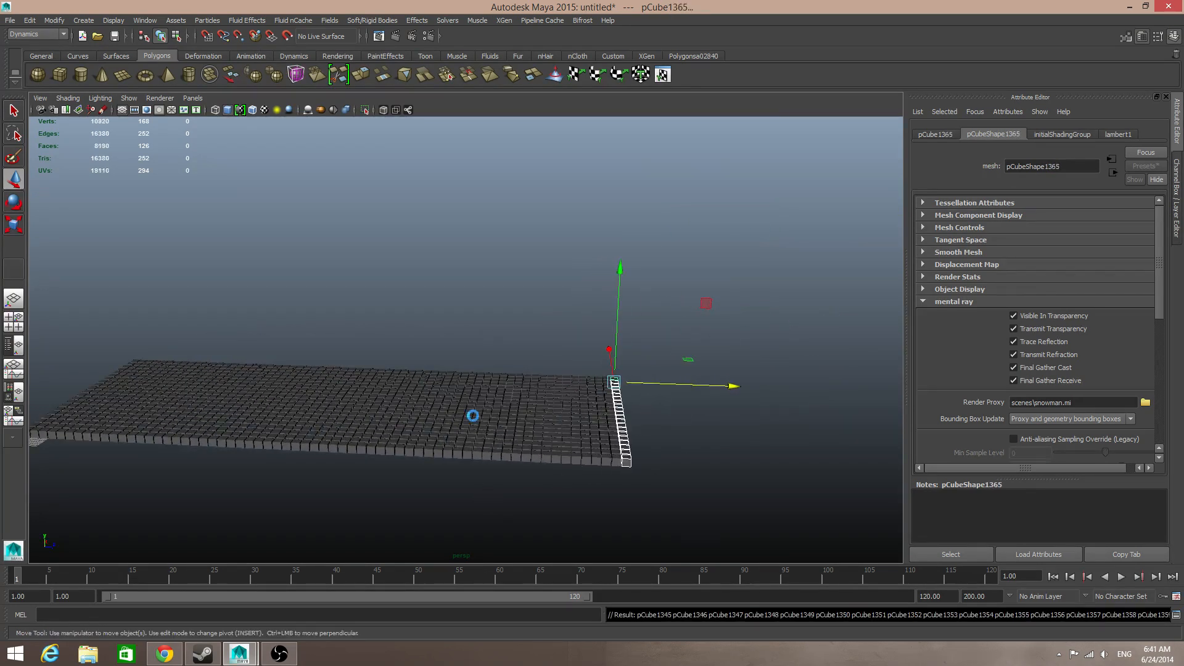
Keep repeating Duplicate with Transform on the end row until the field of proxy cubes is 87 rows long
key("shift+d")
key("shift+d")
key("shift+d")
key("shift+d")
key("shift+d")
key("shift+d")
key("shift+d")
key("shift+d")
key("shift+d")
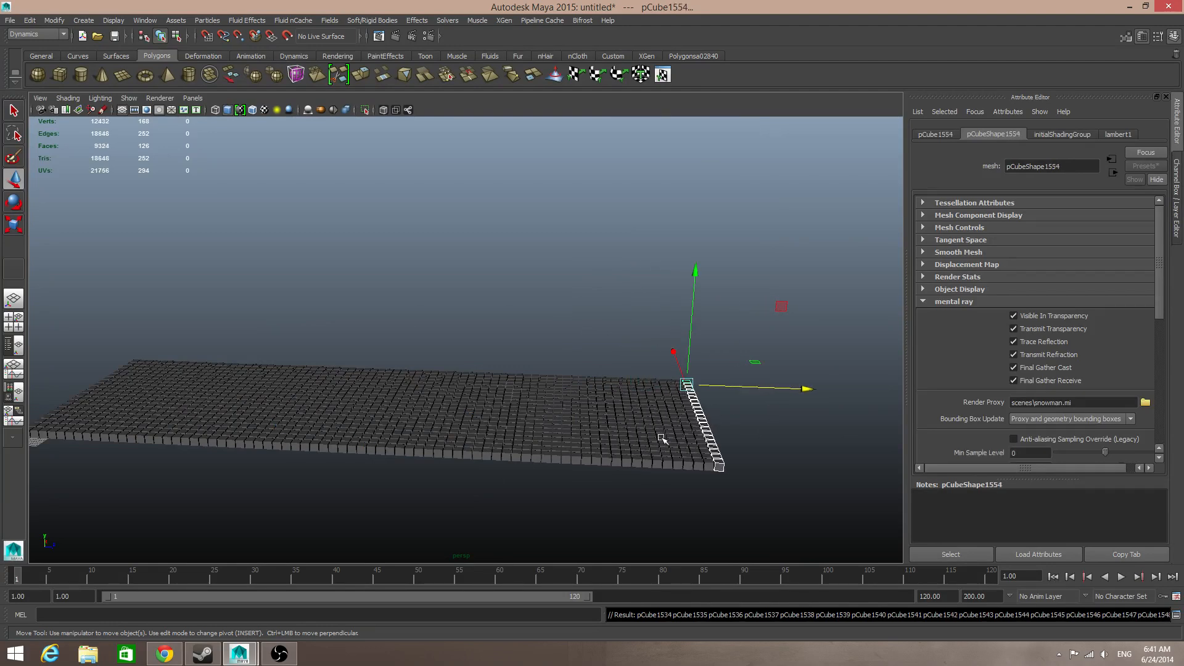
key("shift+d")
key("shift+d")
key("shift+d")
key("shift+d")
key("shift+d")
key("shift+d")
key("shift+d")
key("shift+d")
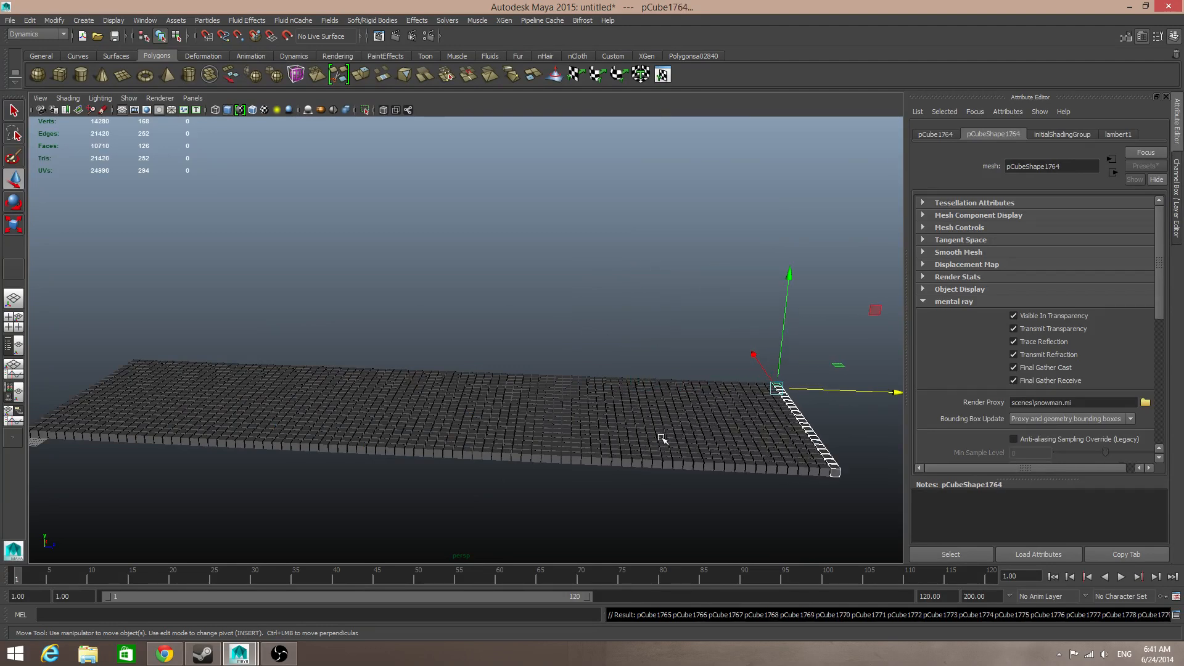
Test-render the enlarged field of proxy cubes from its end with mental ray and close the render window
left_click_drag(661, 439, 558, 431, "alt")
right_click_drag(558, 431, 656, 475, "alt")
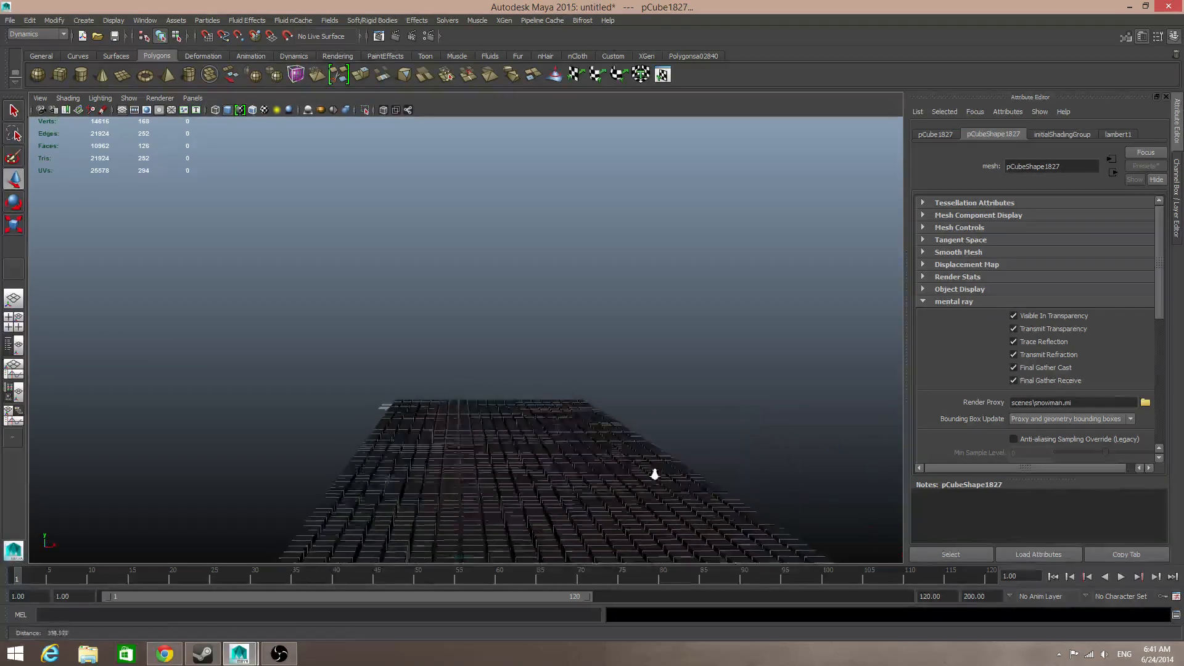
middle_click_drag(655, 475, 536, 363, "alt")
right_click_drag(536, 364, 592, 378, "alt")
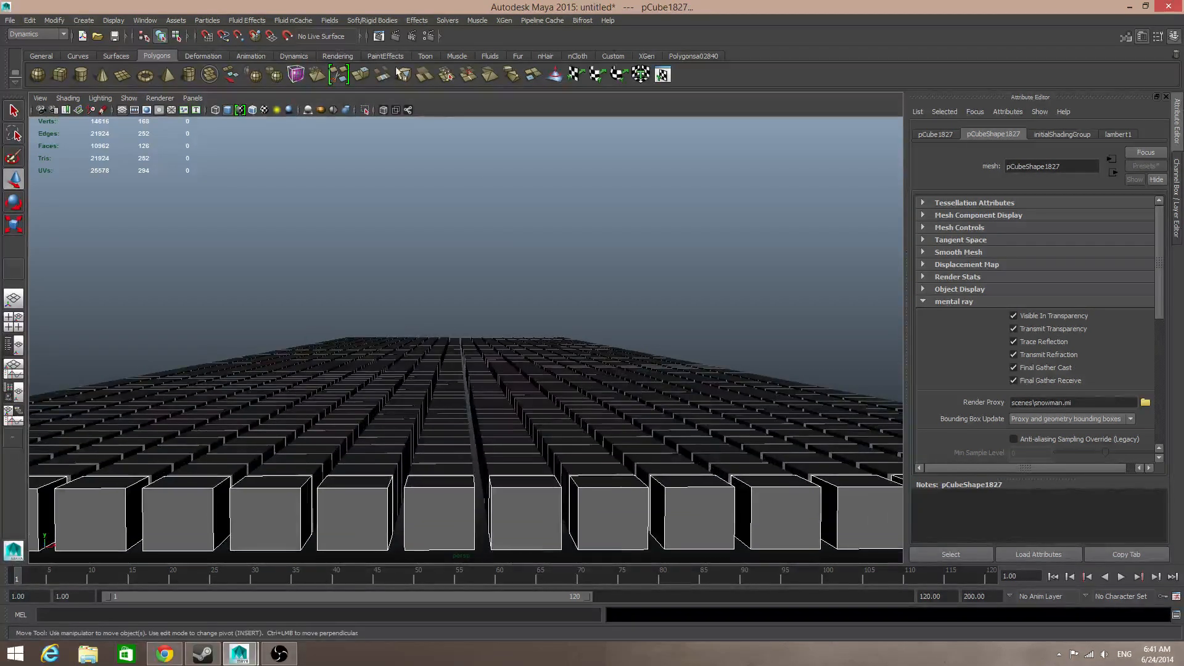
left_click_drag(653, 351, 586, 417, "alt")
key("w")
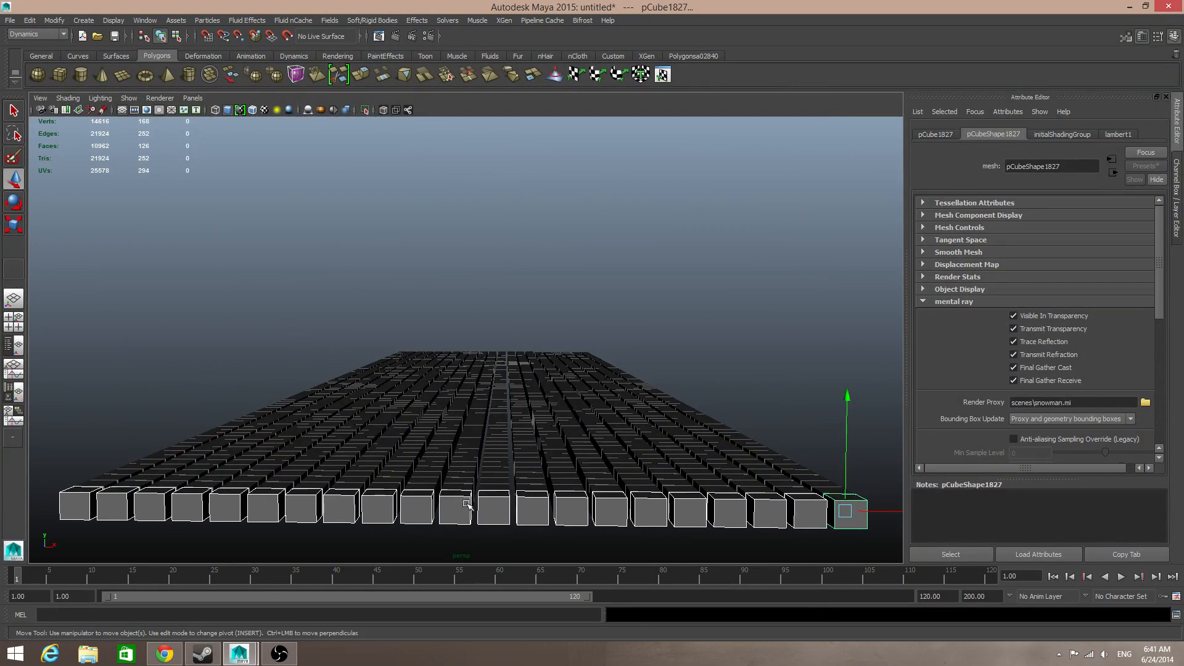
left_click(395, 35)
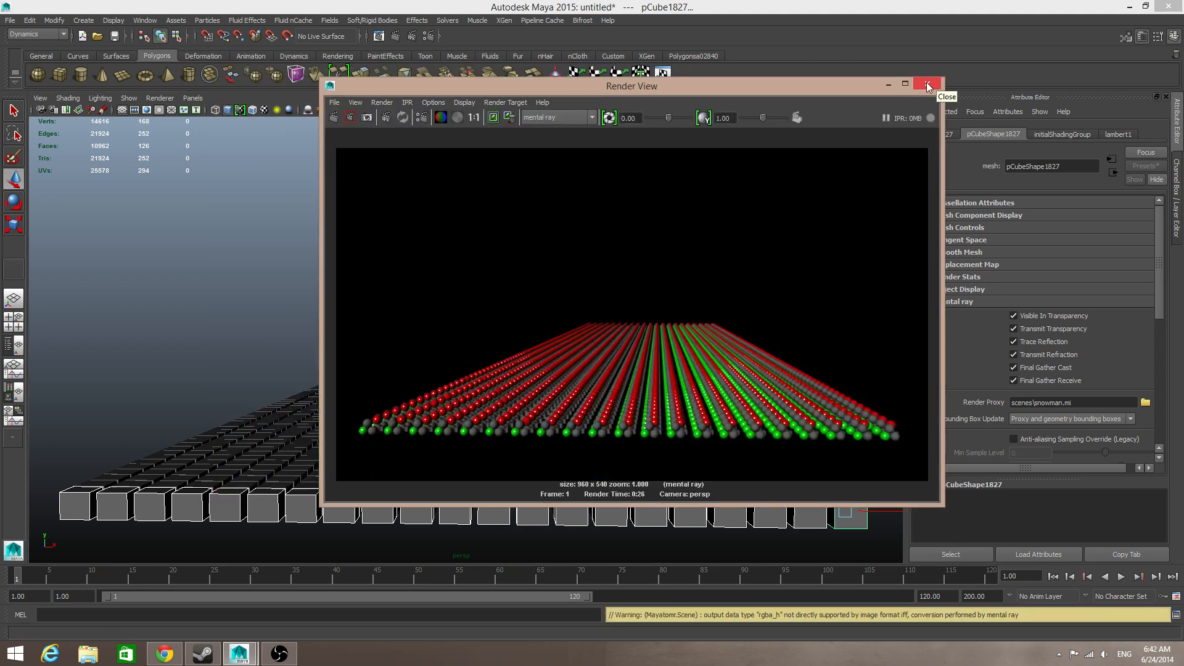
left_click(927, 86)
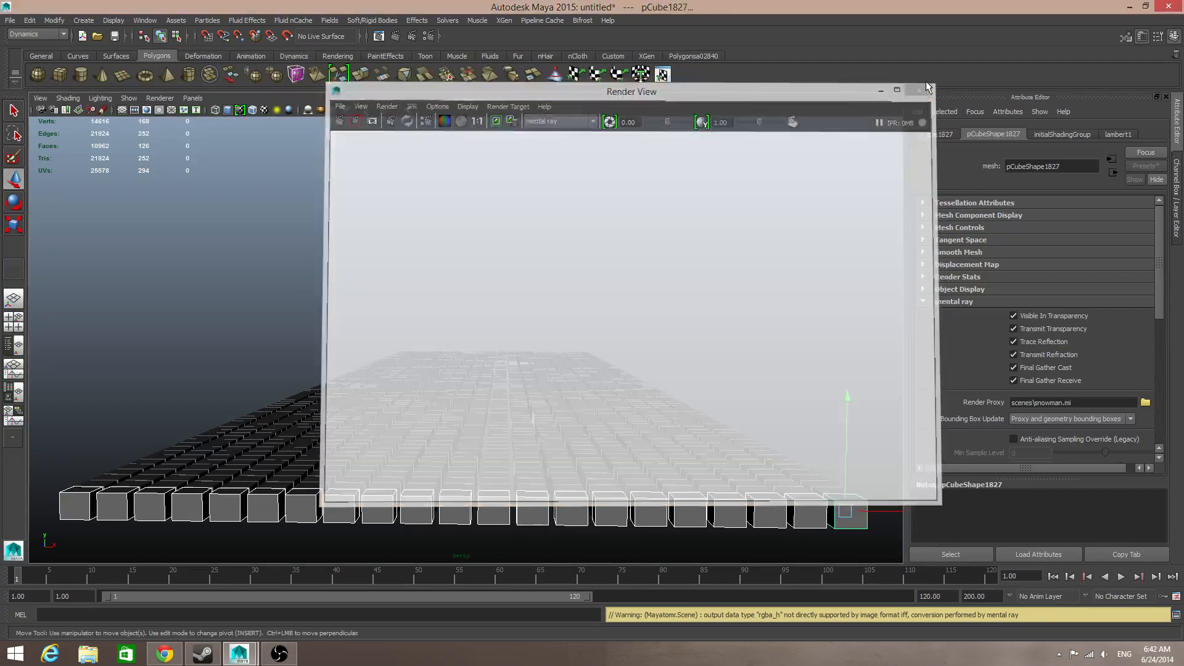
Review the Export Selection options for a mentalRay Render Proxy (Assembly) and cancel without exporting
scroll(483, 450, "down", 3)
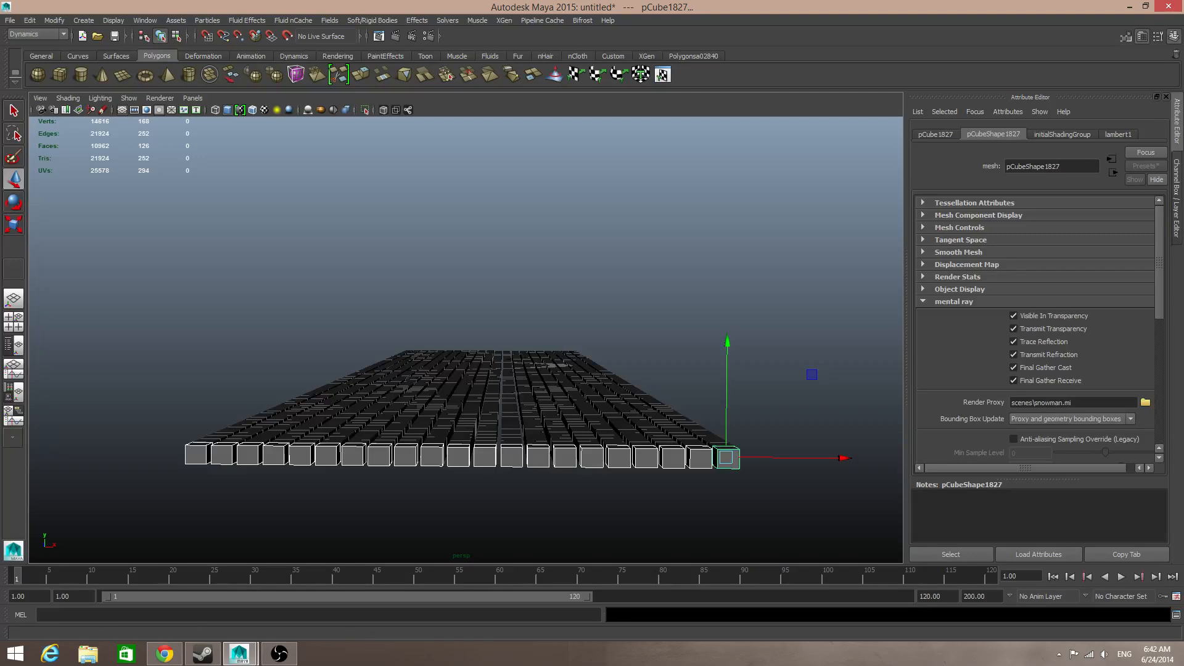
left_click(10, 20)
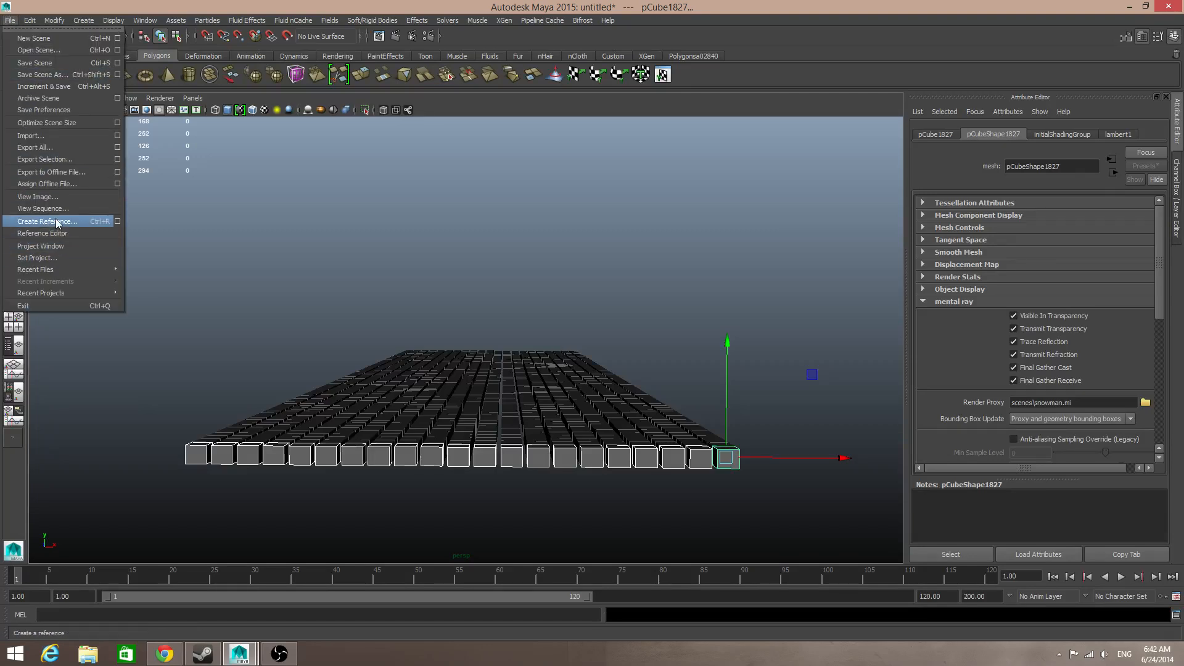
left_click(118, 158)
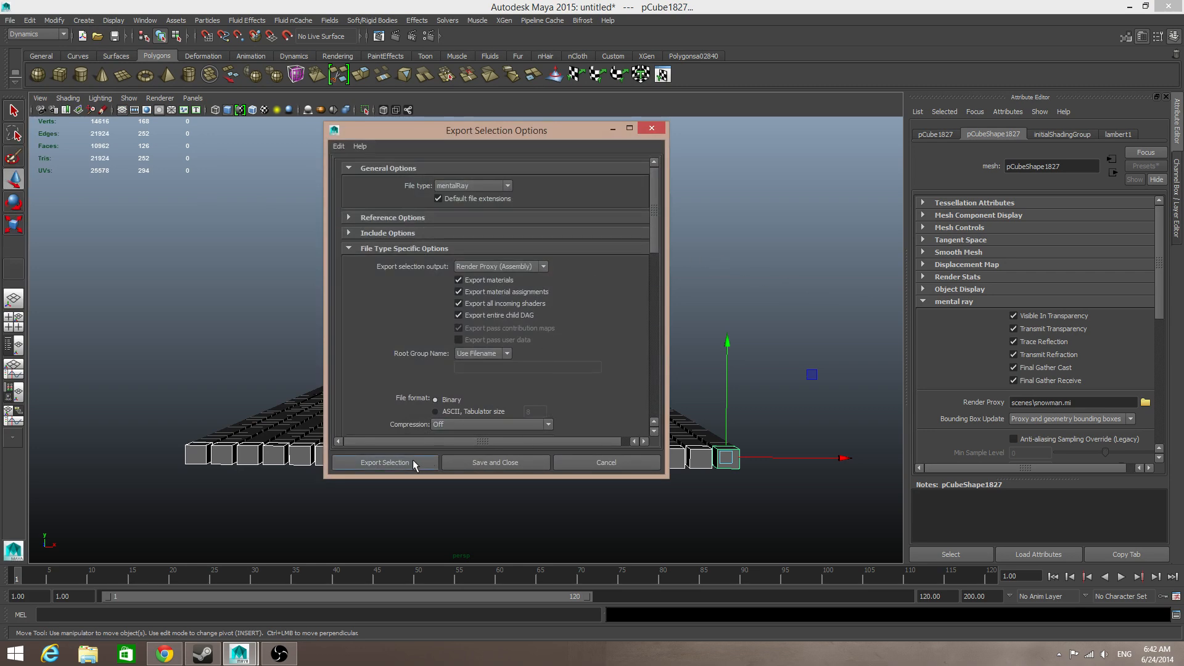
left_click(412, 460)
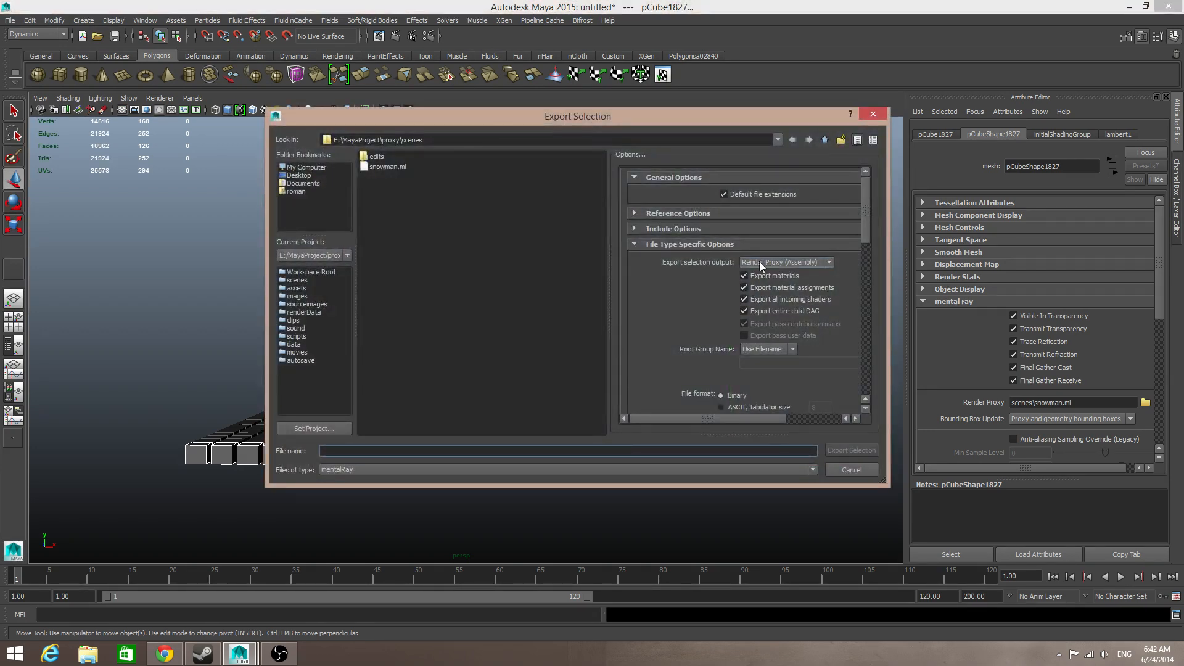
left_click(852, 469)
Select and delete all the proxy cubes, including the leftover rows at the end of the field
left_click_drag(1076, 402, 518, 332)
left_click(534, 332)
left_click_drag(577, 409, 789, 530, "alt")
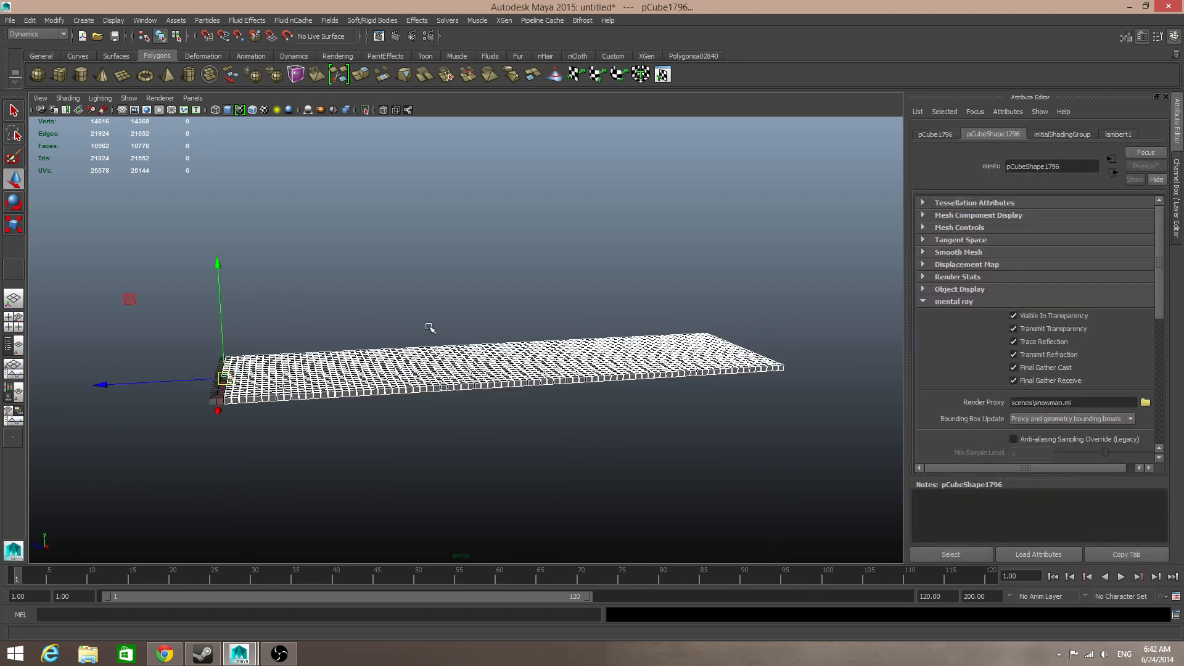
key("Delete")
left_click_drag(183, 334, 308, 461)
key("Delete")
Create a polygon plane at the grid centre and set its width and height subdivisions to 1
scroll(674, 360, "up", 3)
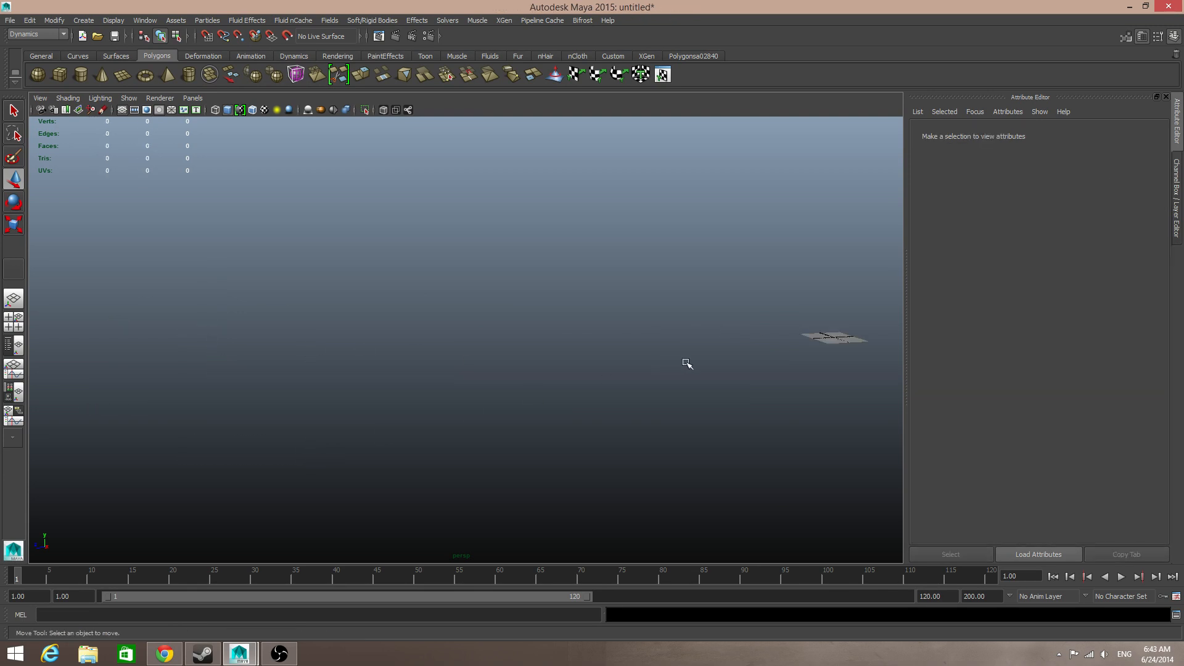
middle_click_drag(684, 362, 265, 419, "alt")
scroll(296, 420, "up", 3)
scroll(357, 439, "up", 5)
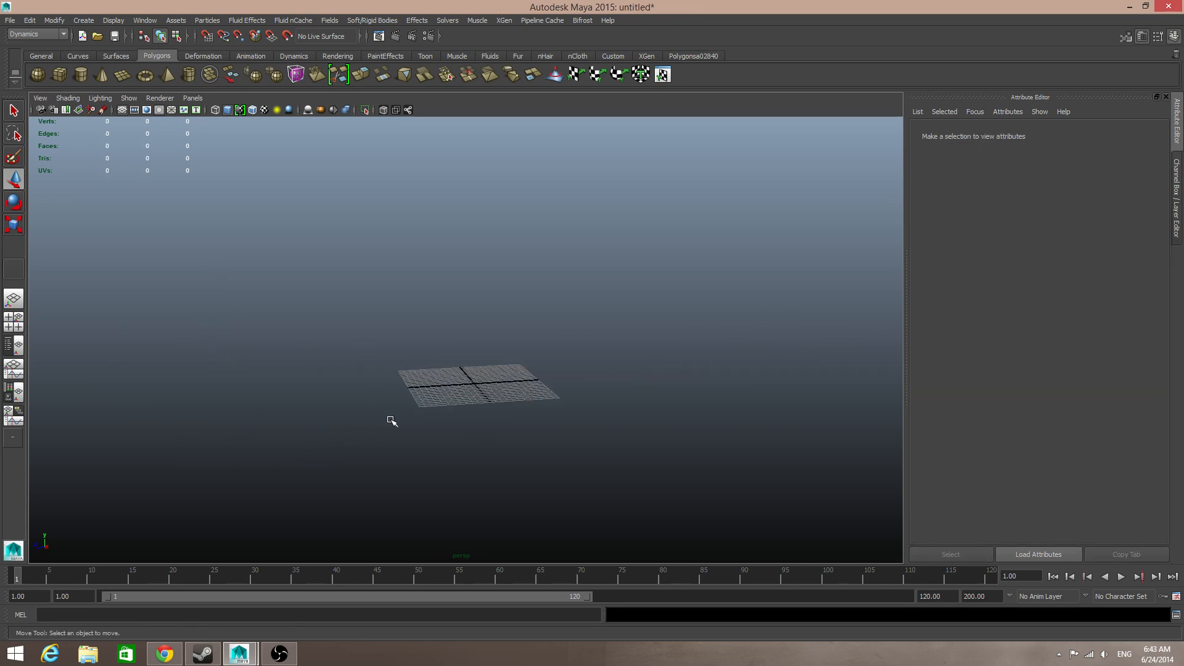
left_click(122, 75)
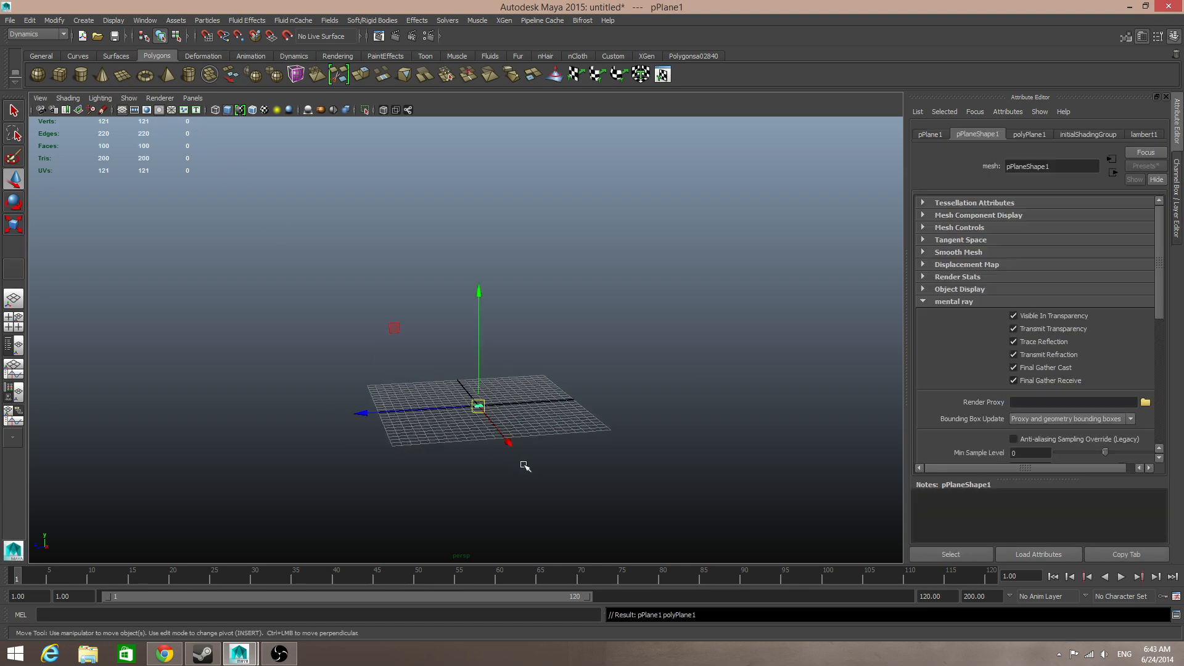
left_click(1029, 134)
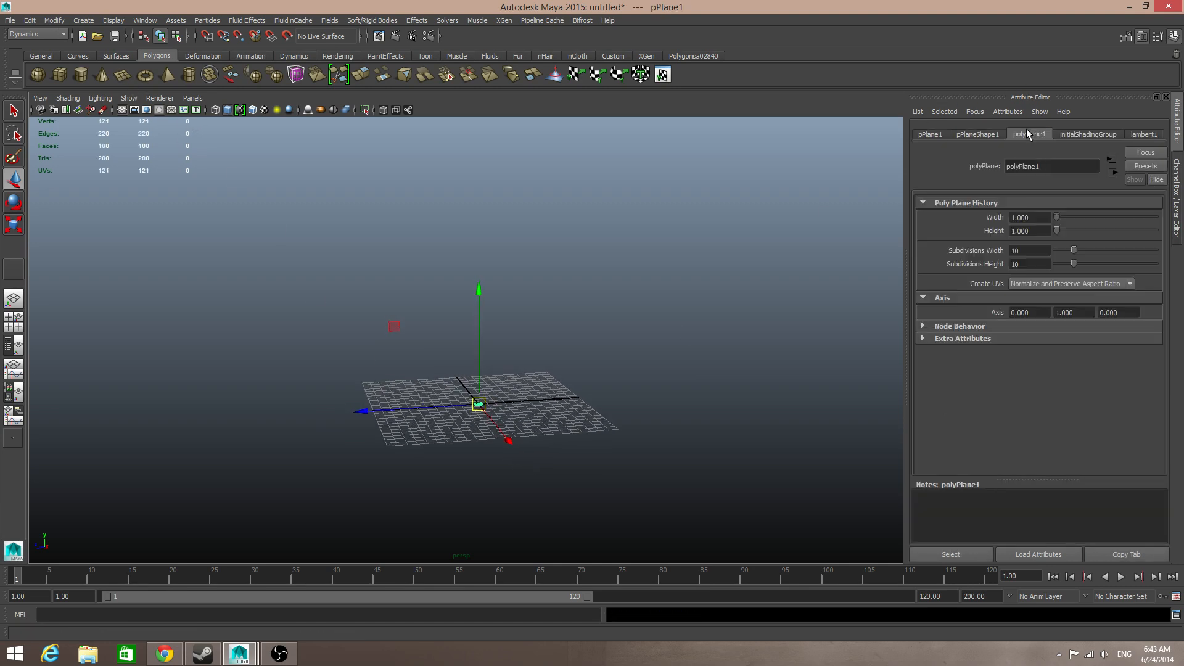
left_click_drag(1073, 251, 988, 267)
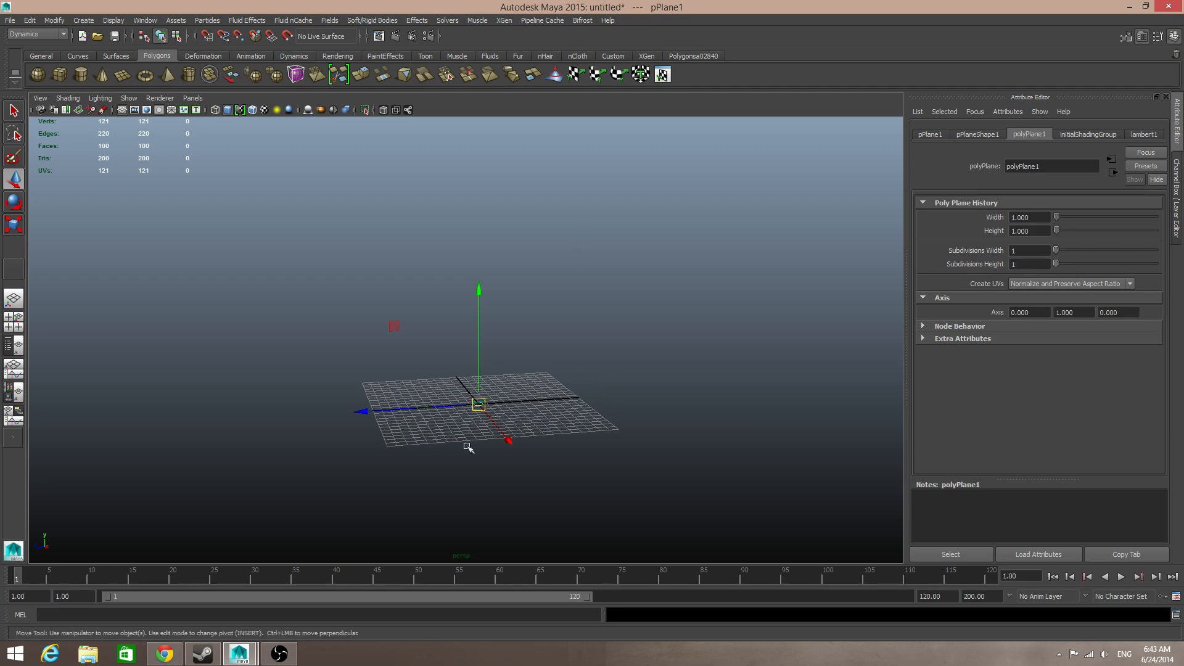
Load snowman.mi from the project's scenes folder as the plane's mental ray render proxy
scroll(470, 455, "up", 6)
middle_click_drag(471, 462, 441, 277, "alt")
left_click_drag(441, 277, 404, 320, "alt")
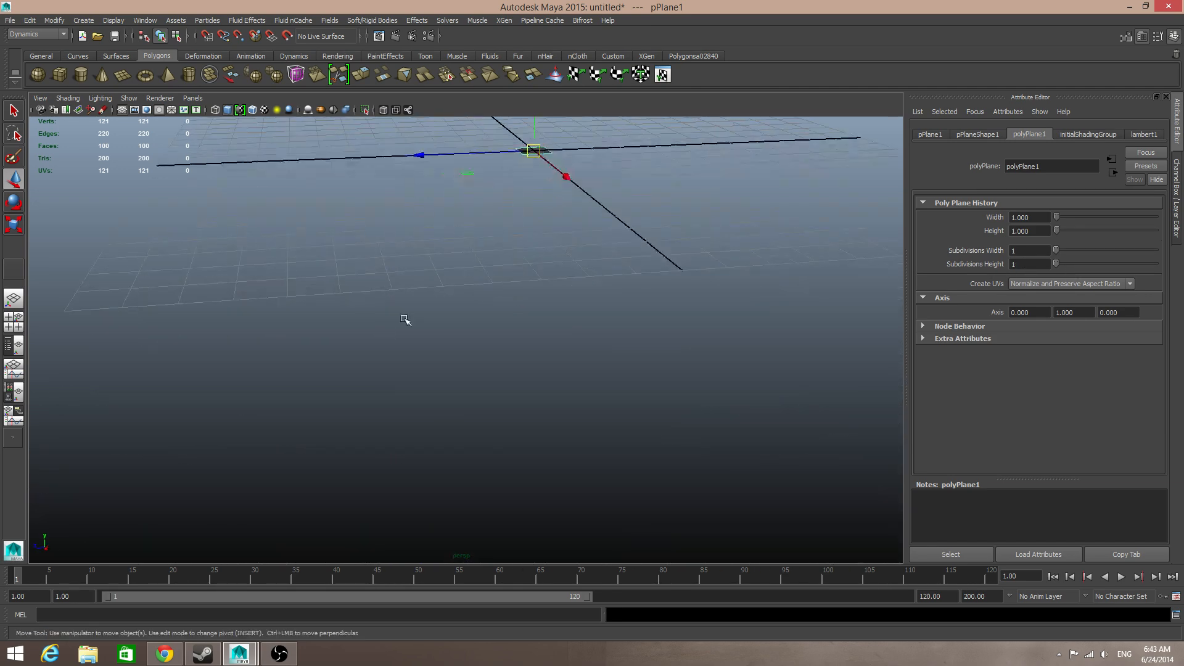
scroll(586, 300, "down", 6)
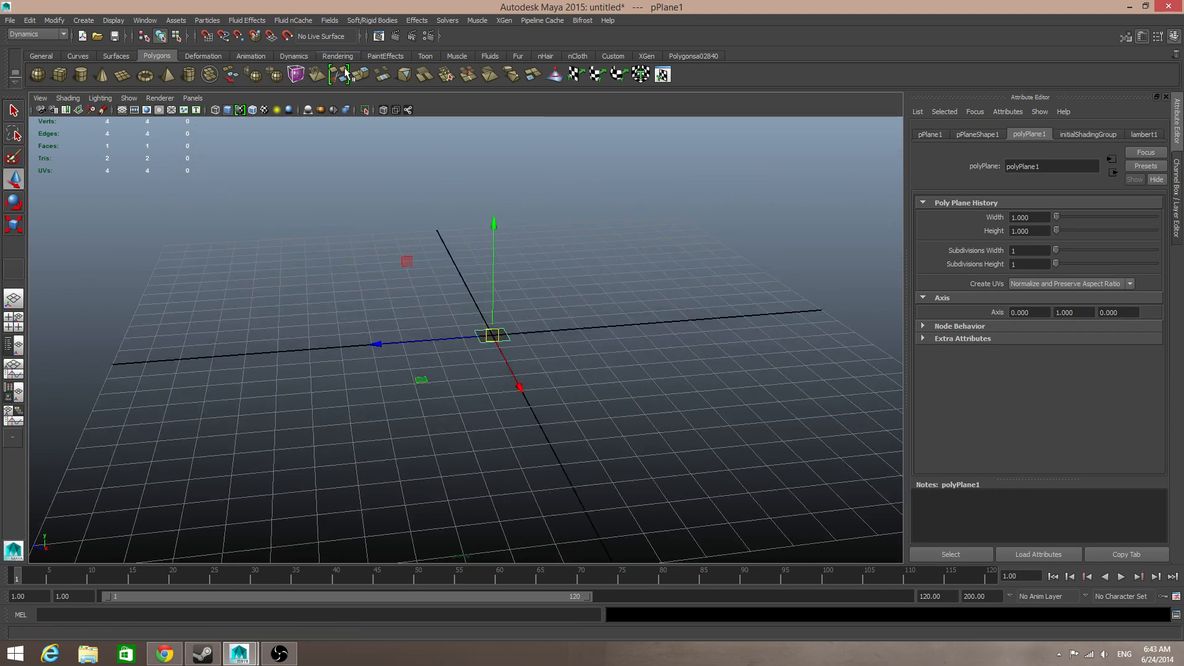
left_click(977, 134)
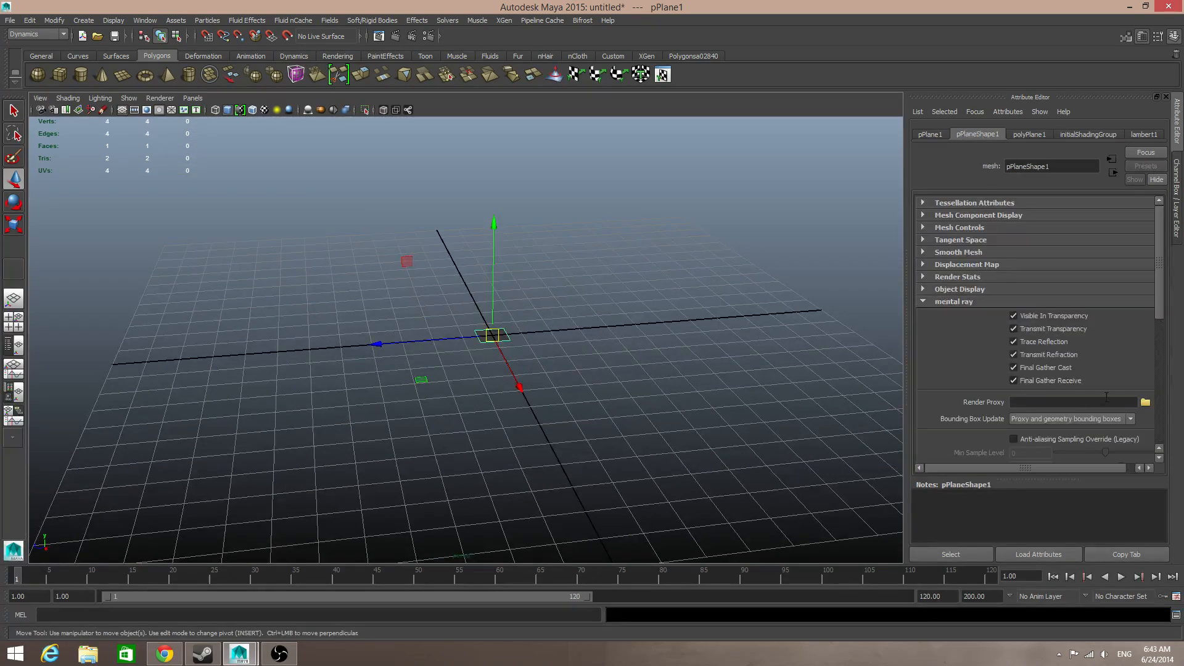
left_click(1145, 402)
left_click(375, 165)
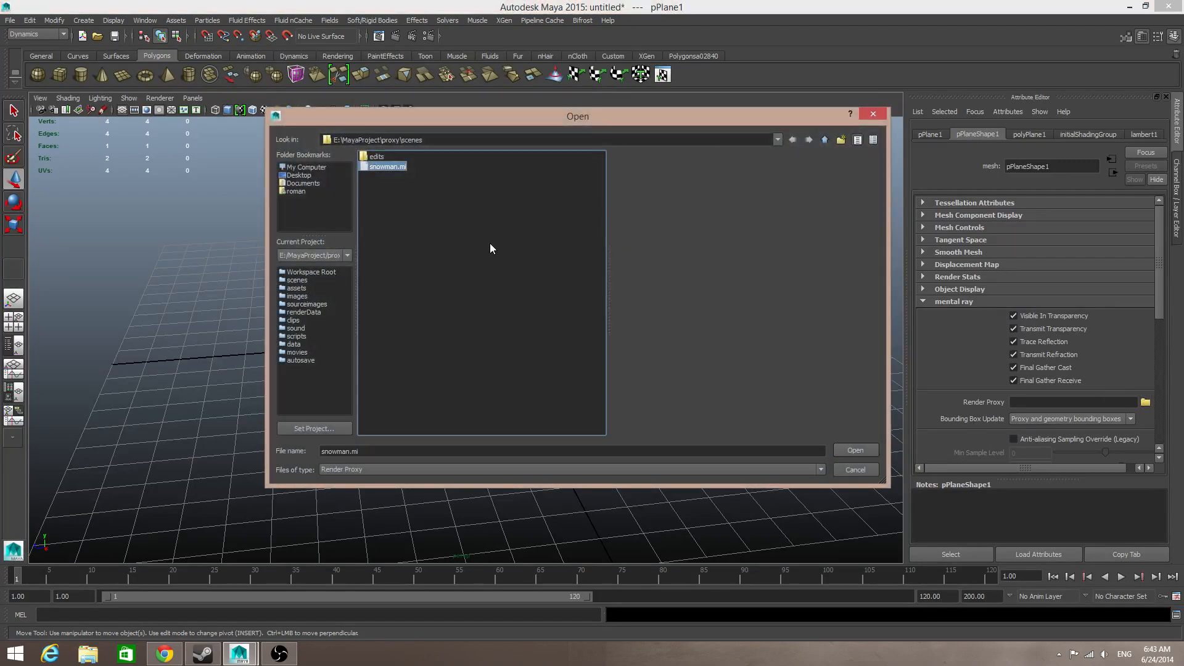
left_click(862, 450)
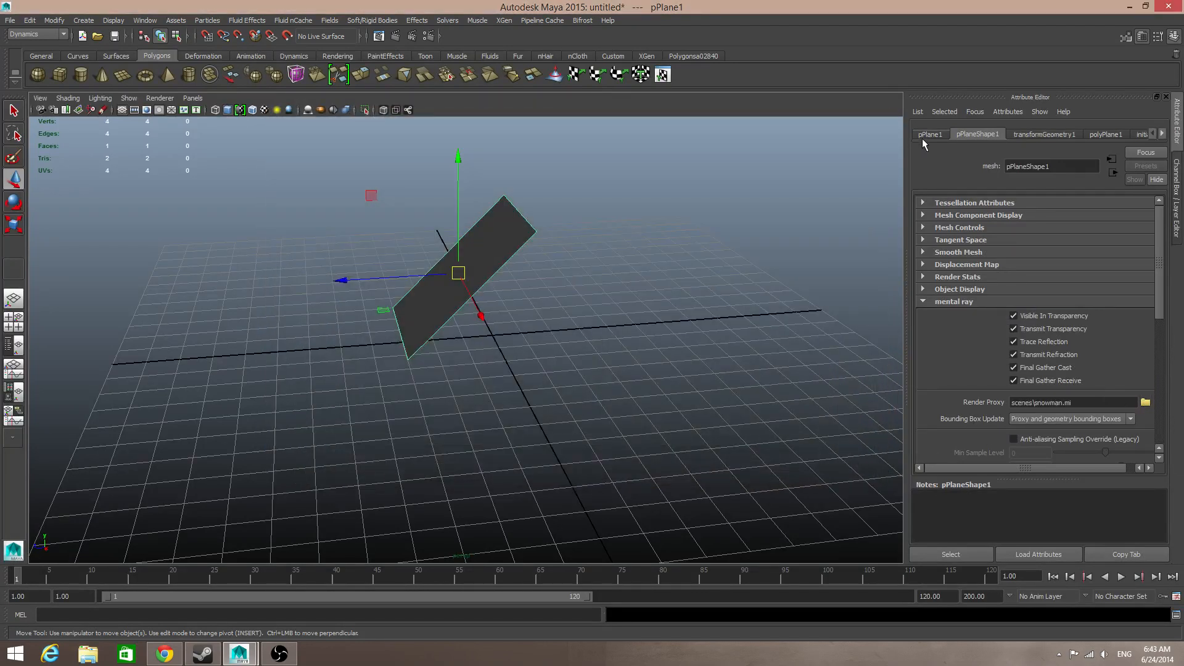
Examine the mental ray flags and Render proxy settings in the plane's transform attributes
left_click(926, 134)
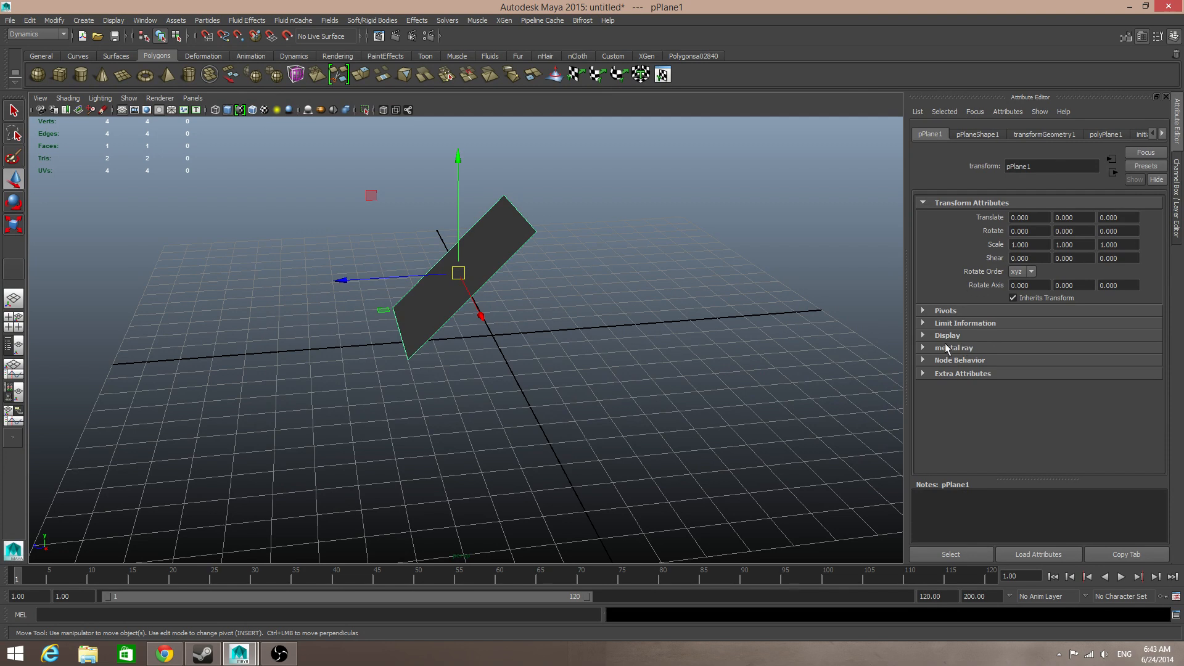
left_click(948, 348)
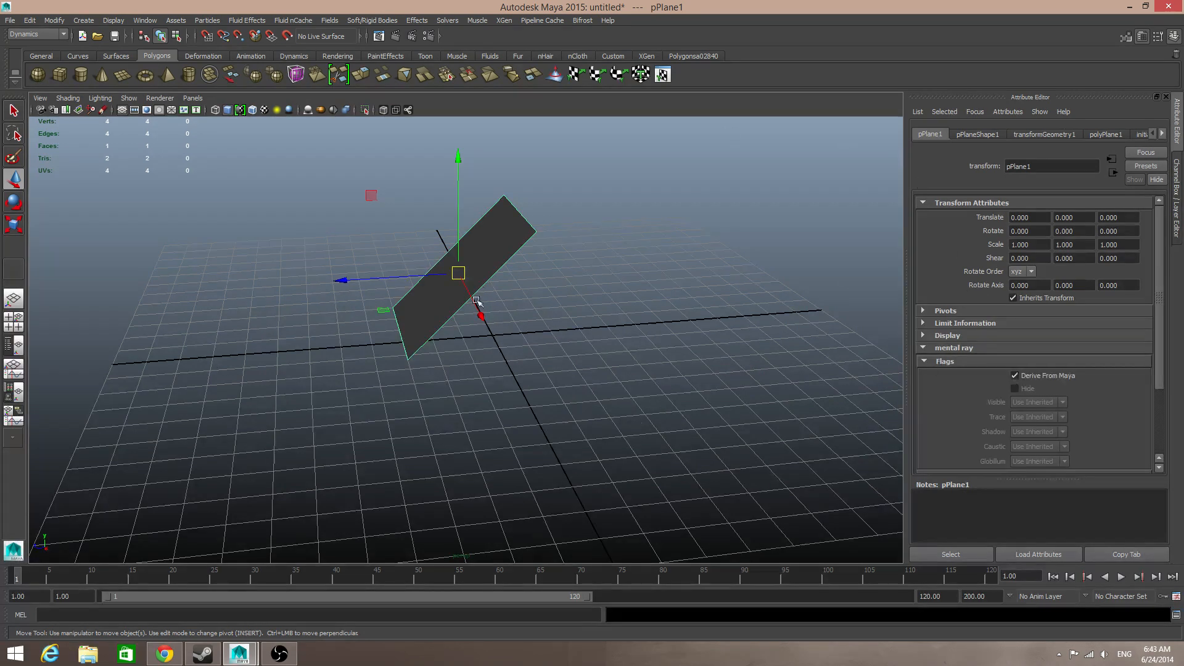
scroll(1020, 326, "down", 3)
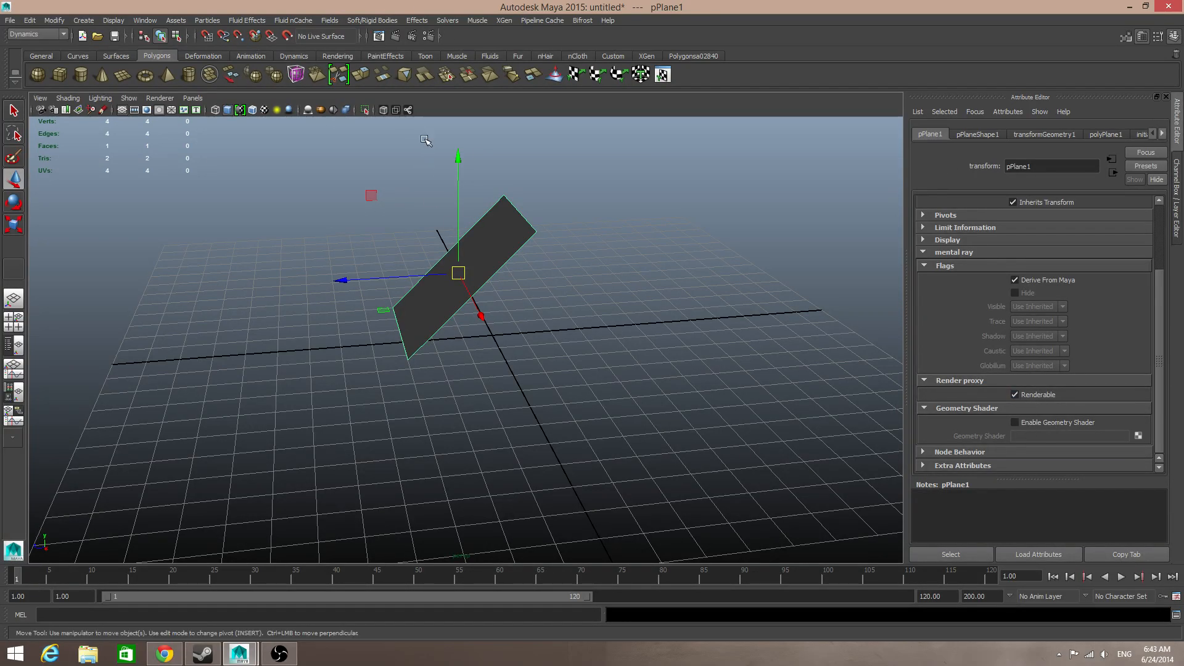
Test-render the plane carrying the snowman proxy with mental ray and close the render window
left_click_drag(562, 311, 613, 320, "alt")
right_click_drag(613, 320, 365, 323, "alt")
middle_click_drag(371, 326, 547, 329, "alt")
middle_click_drag(484, 386, 683, 379, "alt")
scroll(655, 396, "up", 4)
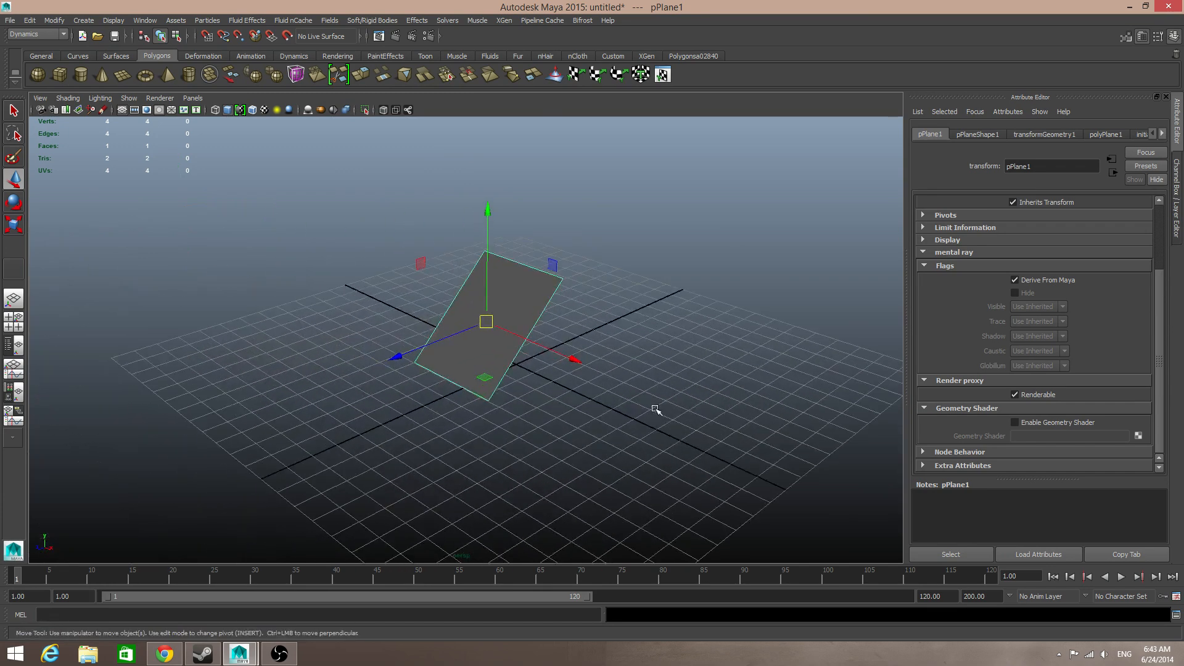
left_click(379, 36)
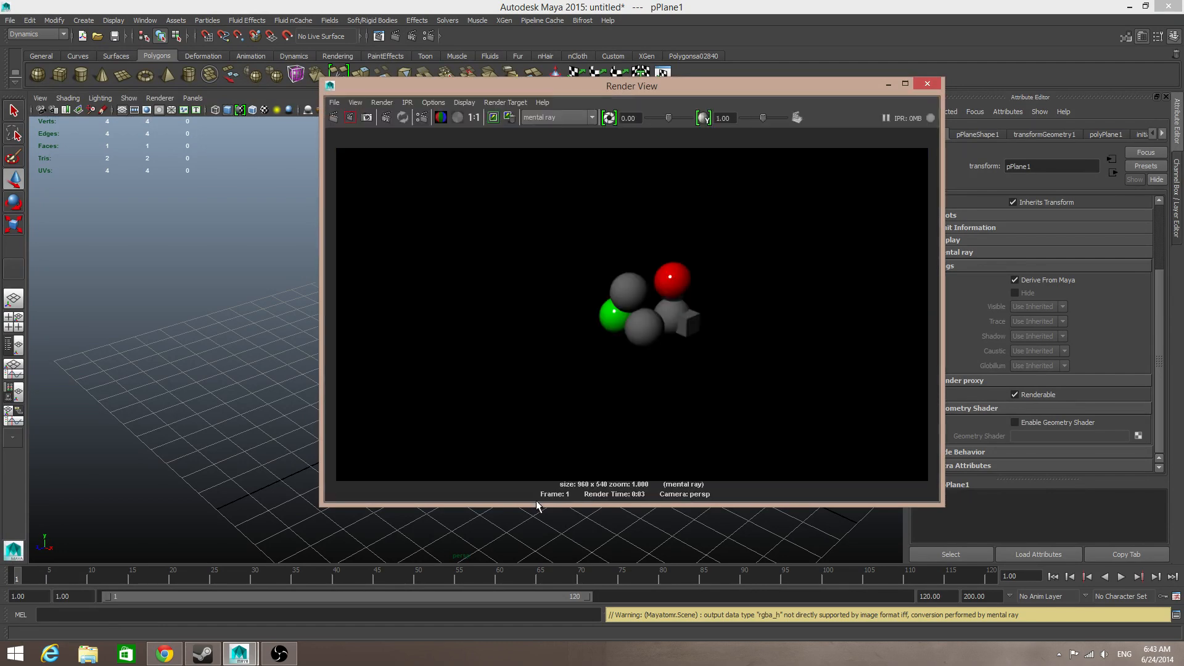
left_click(927, 83)
Duplicate the proxy plane and move the copies along the X axis into a row of three, the last at about 11.8 cm
left_click_drag(669, 444, 387, 123, "alt")
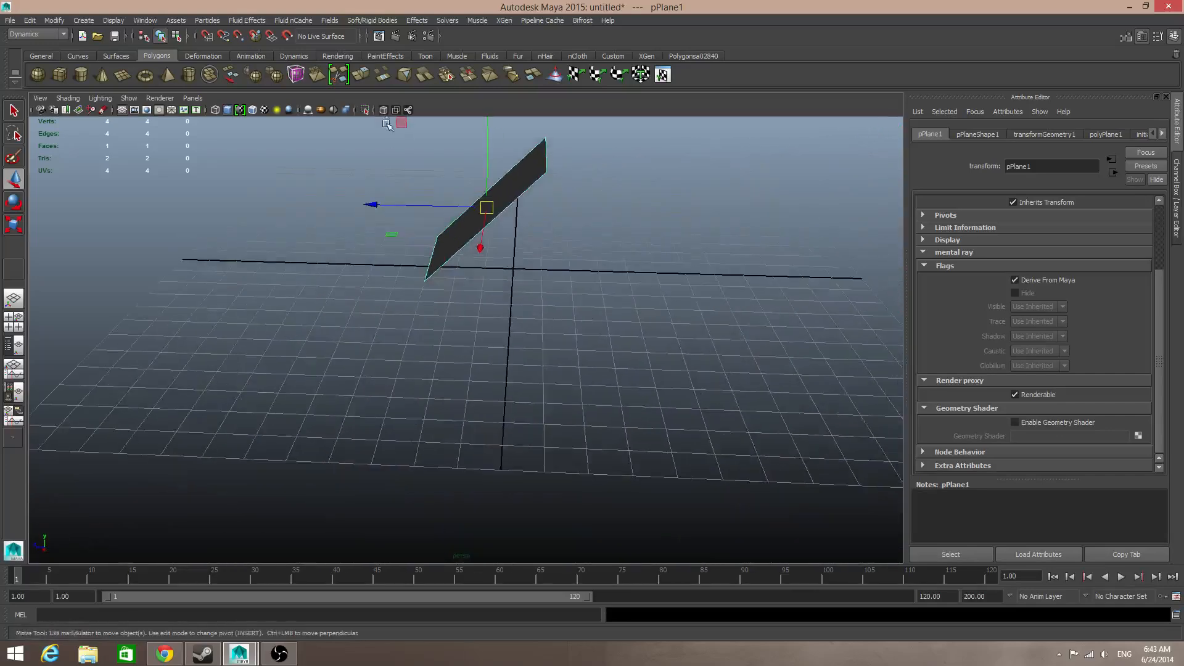
middle_click_drag(476, 295, 483, 344, "alt")
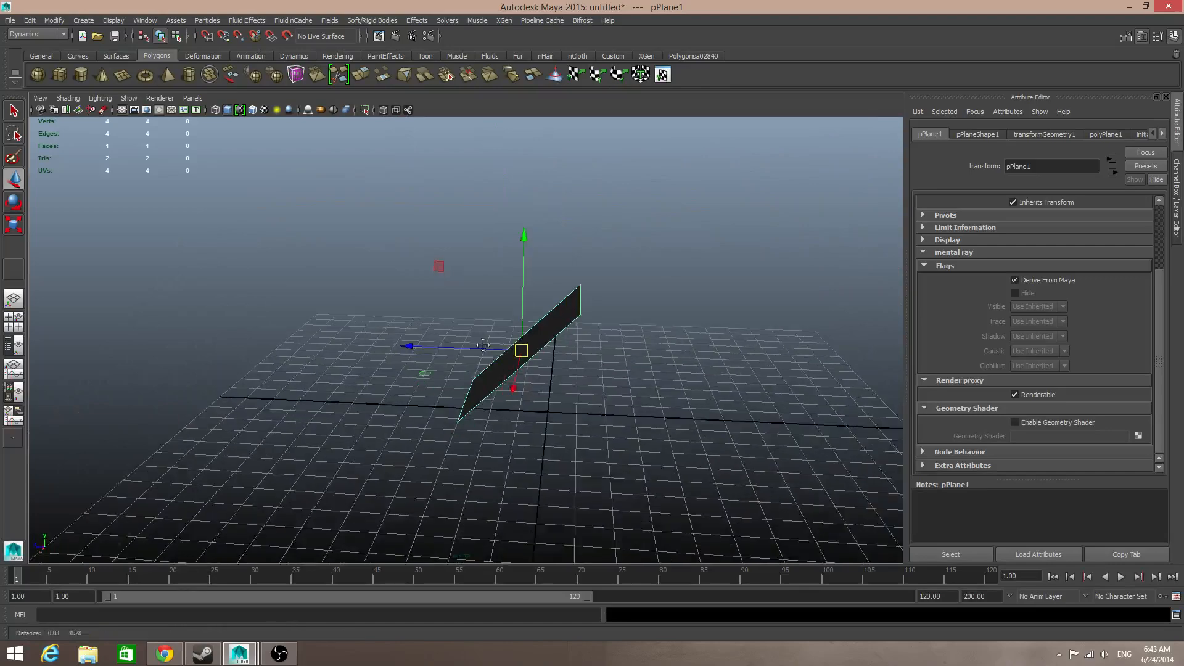
left_click_drag(483, 345, 537, 373, "alt")
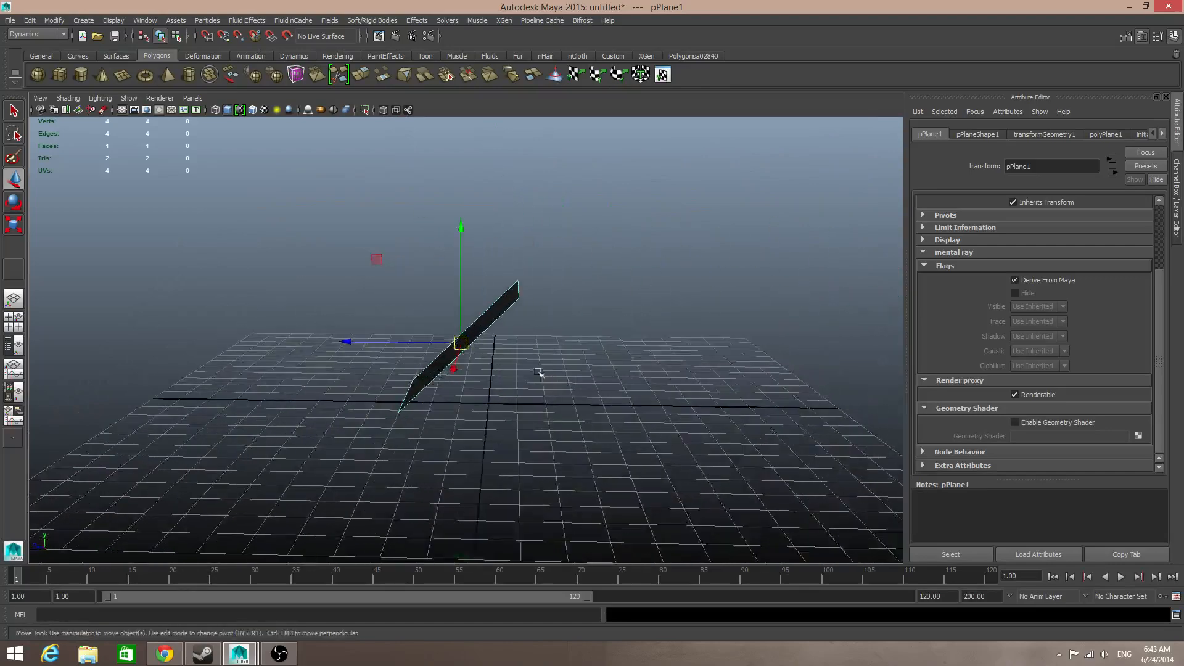
scroll(446, 394, "down", 7)
left_click_drag(400, 361, 457, 365, "alt")
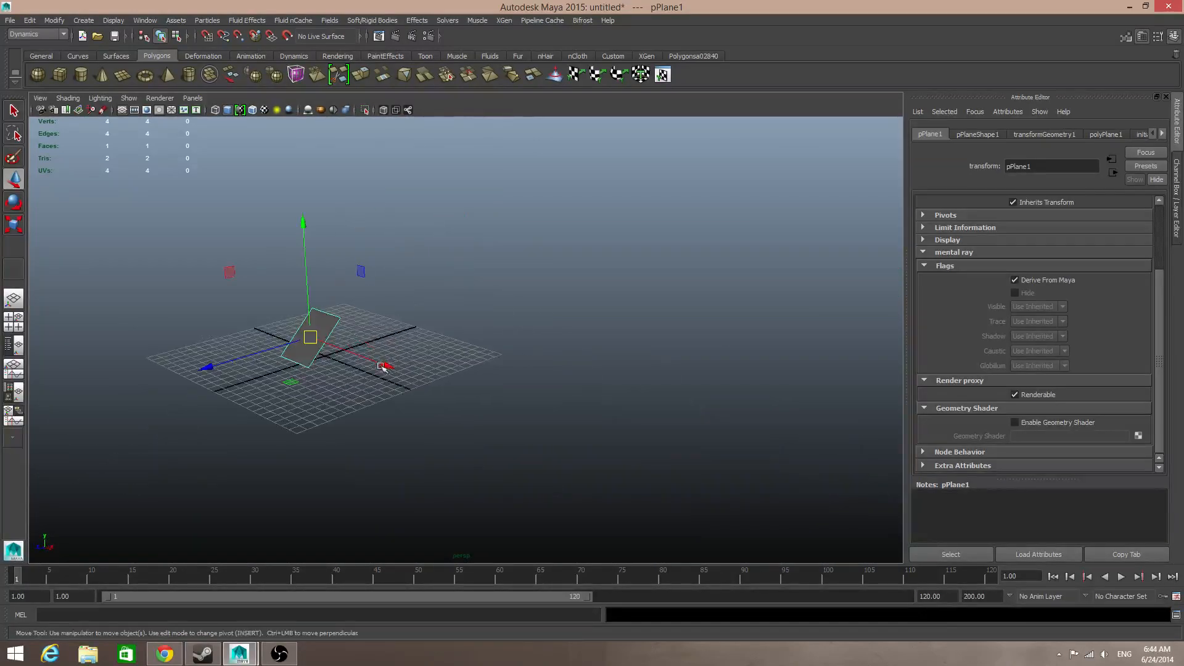
middle_click_drag(382, 366, 457, 369, "alt")
left_click_drag(539, 381, 603, 423)
key("ctrl+d")
key("ctrl+d")
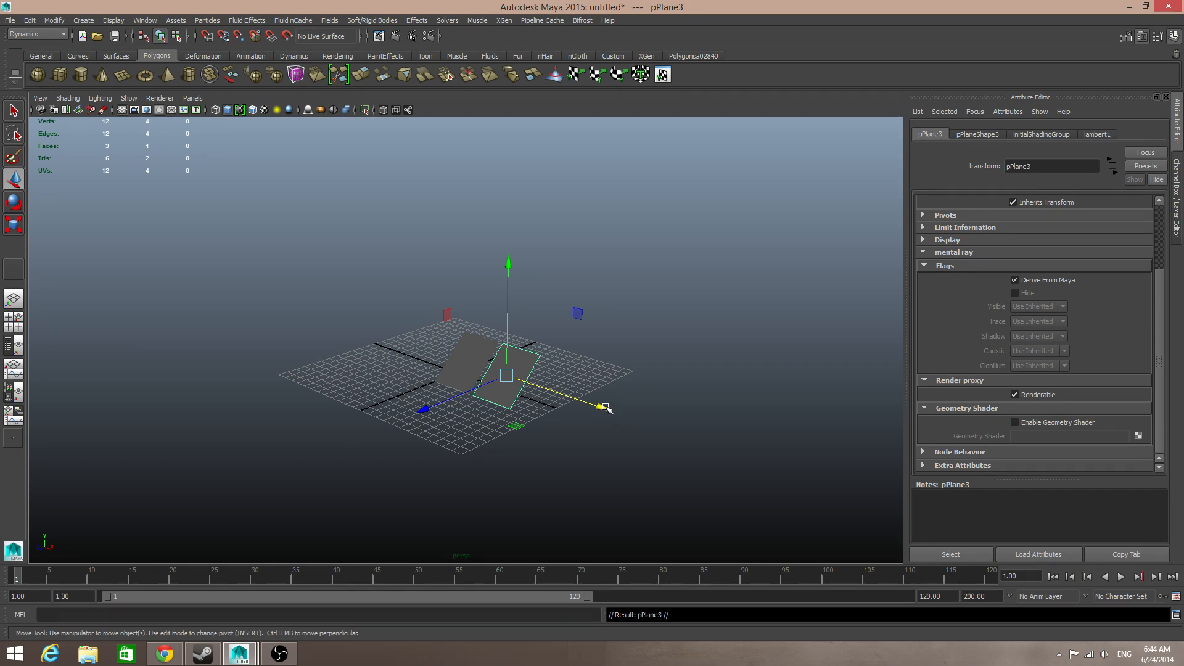
left_click_drag(606, 409, 647, 439)
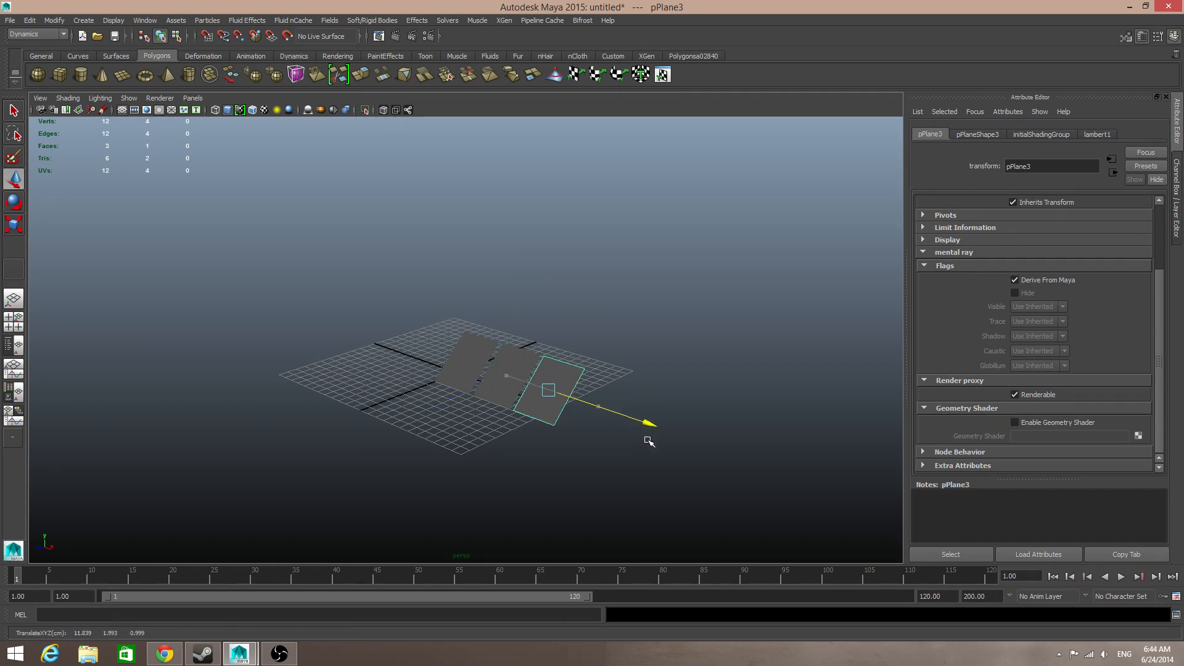
Duplicate the end plane five times and spread the copies along the X axis to extend the row to eight planes
key("ctrl+d")
key("ctrl+d")
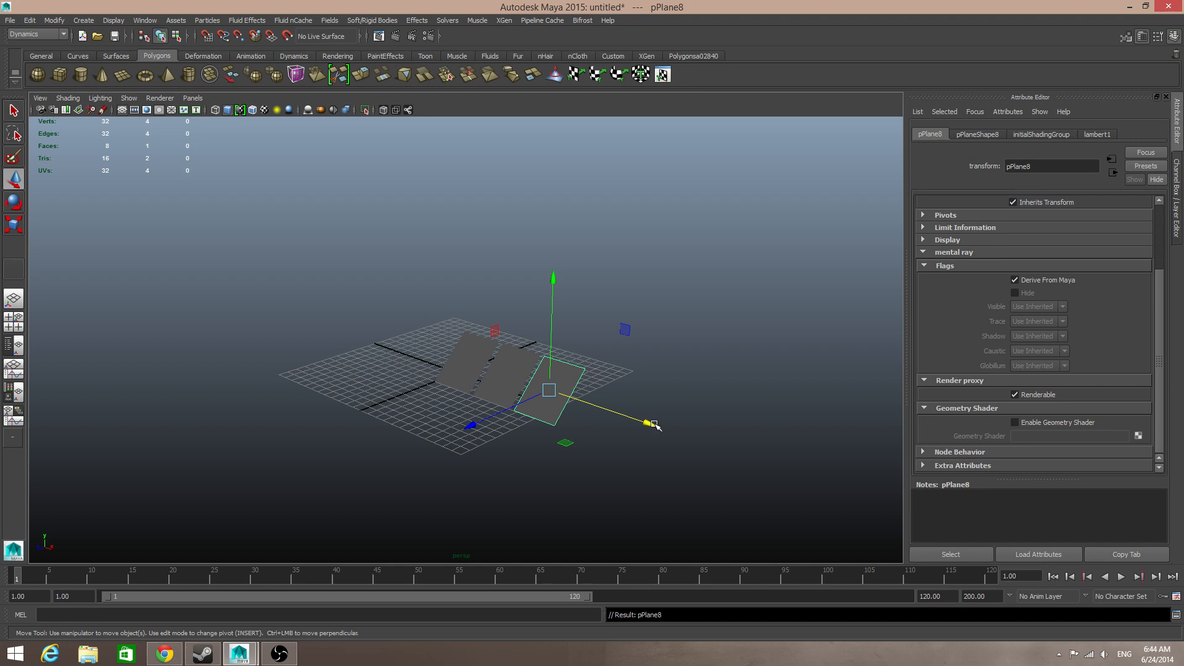
left_click_drag(651, 424, 485, 388)
left_click(554, 381)
left_click(558, 401)
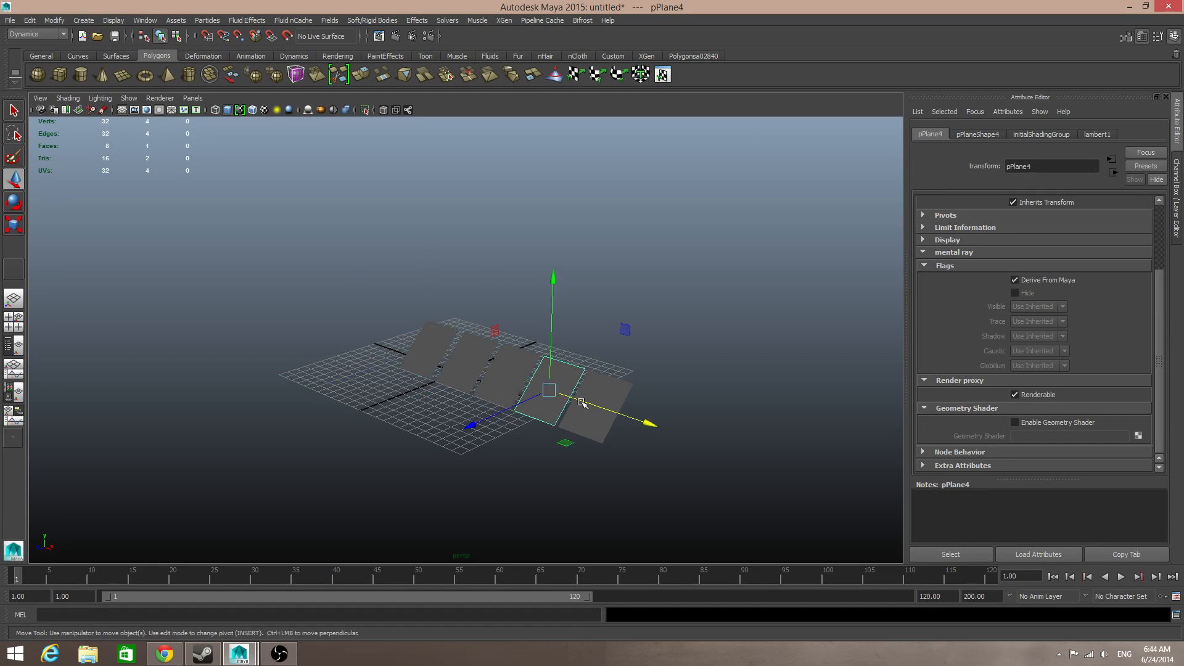
left_click_drag(659, 426, 756, 486)
left_click(545, 394)
left_click_drag(656, 430, 845, 479)
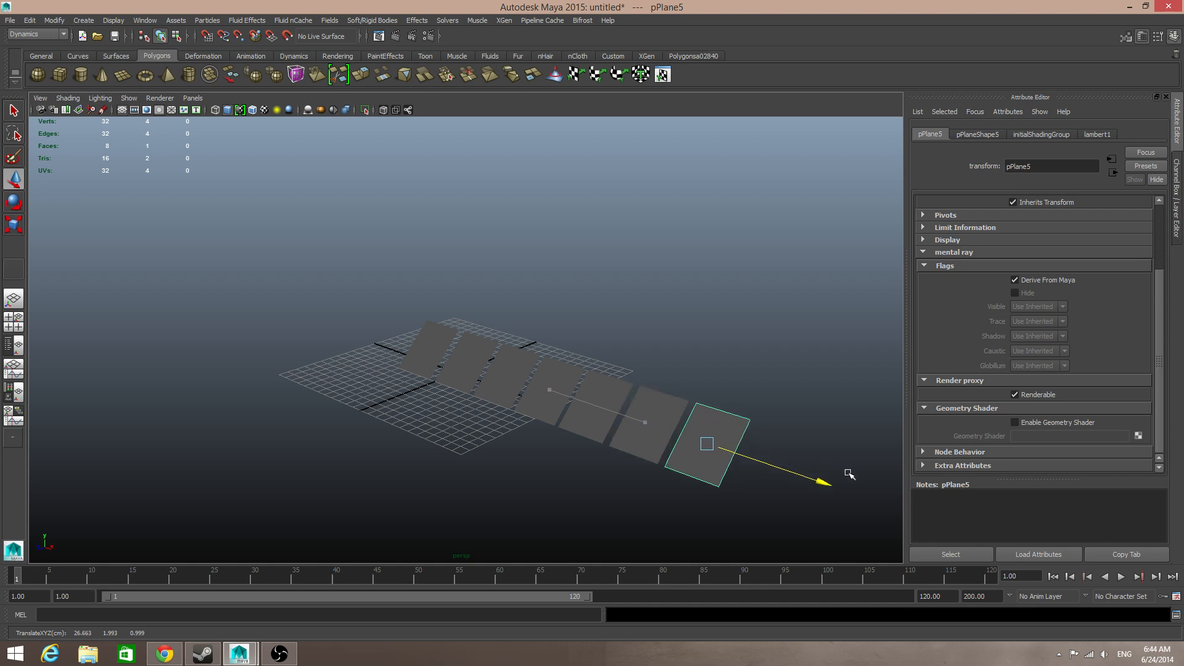
left_click(543, 397)
left_click_drag(644, 422, 917, 526)
left_click(552, 395)
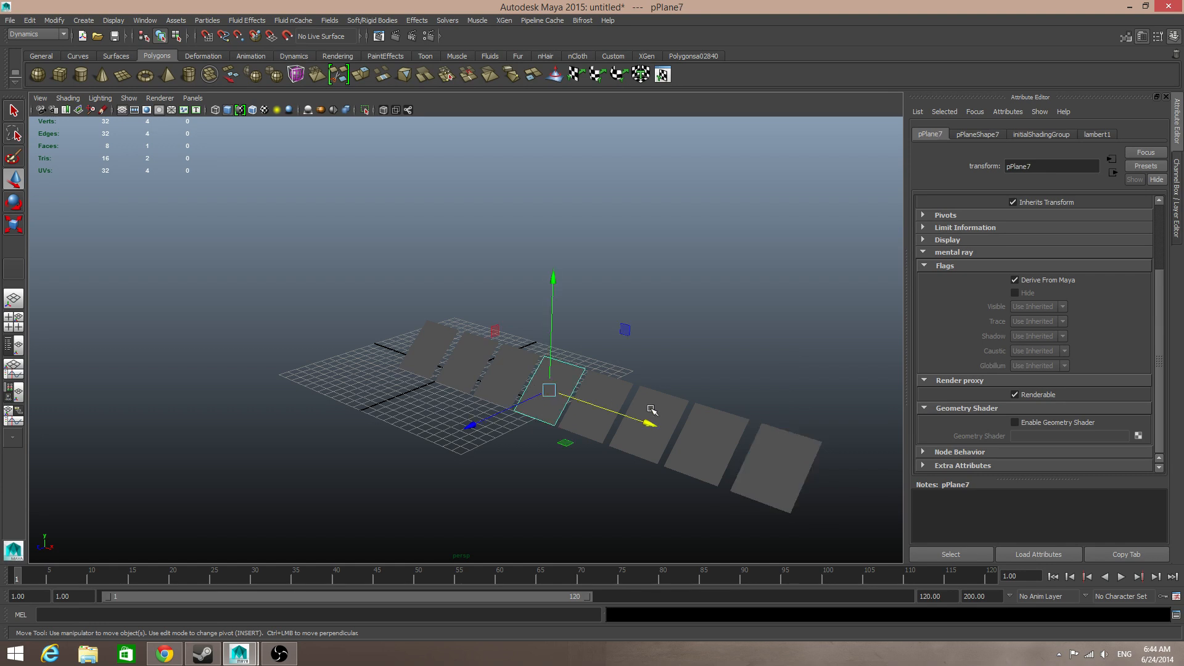
scroll(610, 404, "down", 3)
left_click_drag(610, 403, 802, 469)
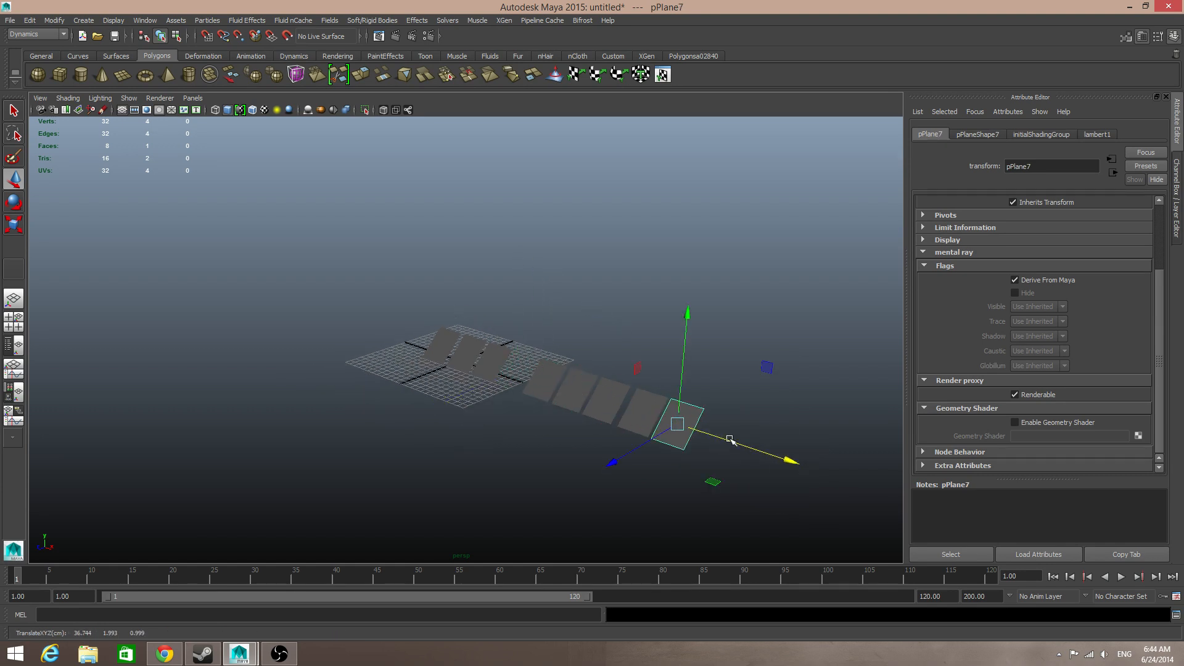
key("ctrl+z")
Rotate the outermost plane of the row 90 degrees about the Y axis
left_click(645, 426)
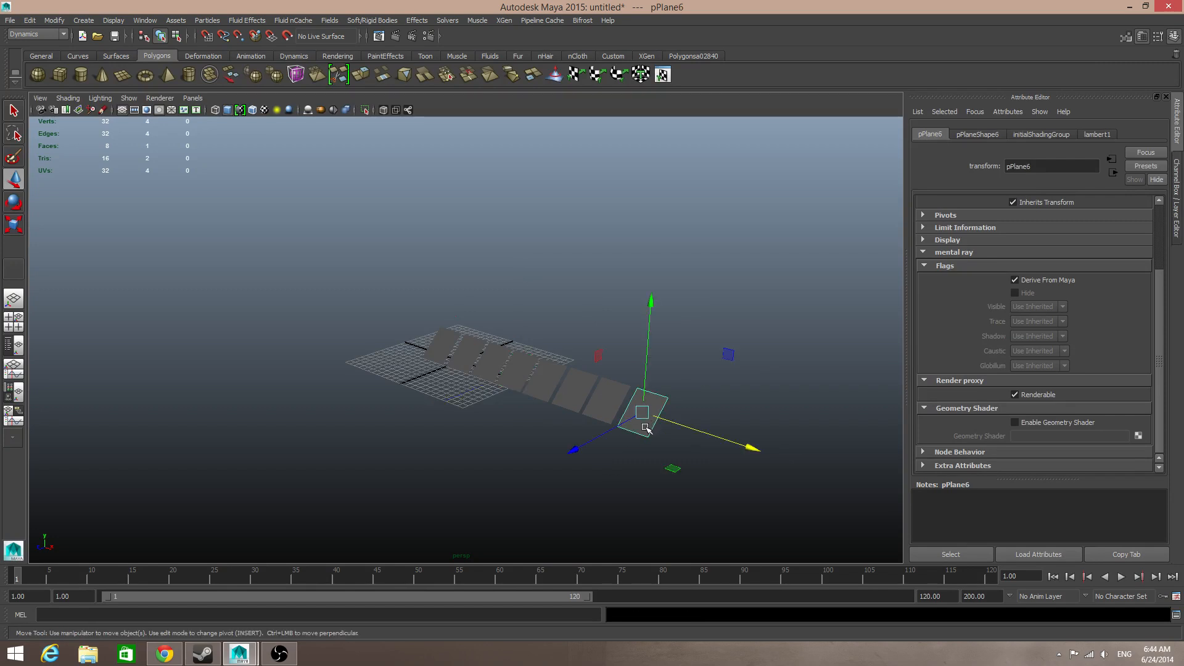
left_click_drag(700, 450, 578, 443, "alt")
key("e")
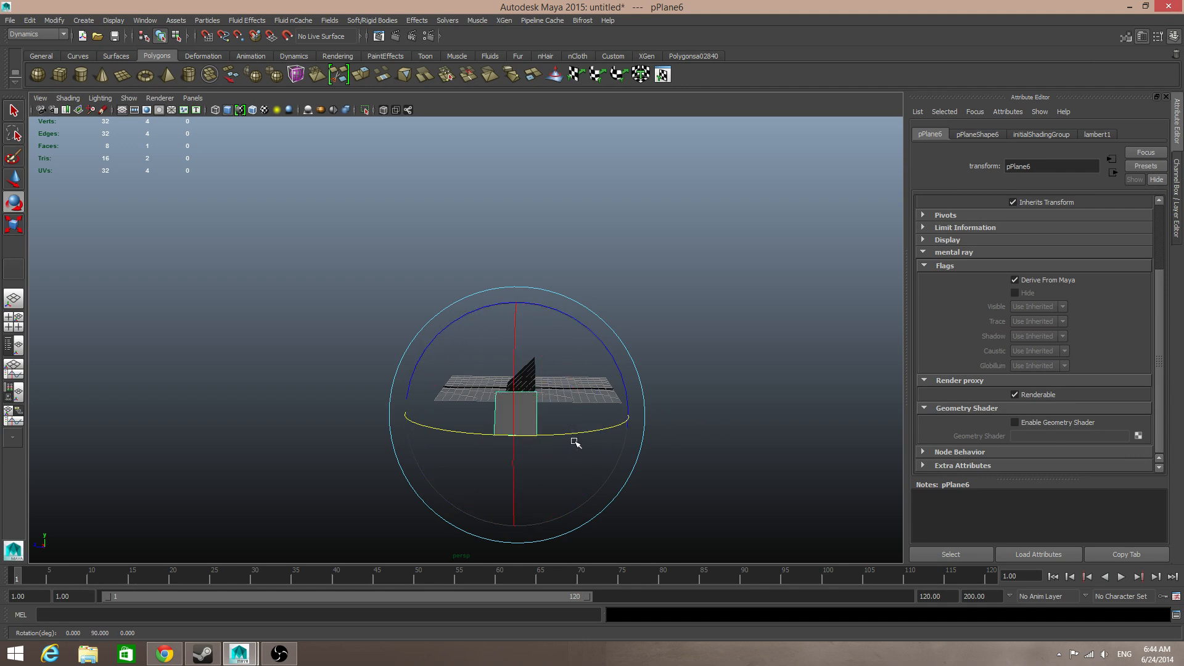
left_click_drag(572, 442, 449, 444, "alt")
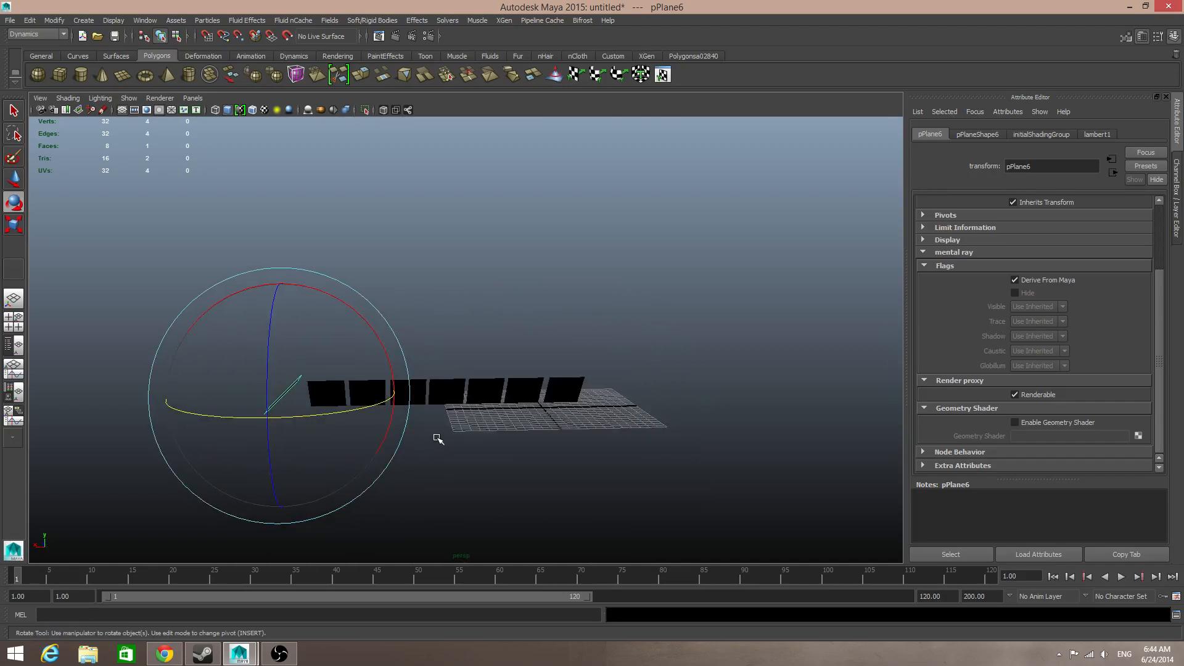
Duplicate the rotated plane, offset the copy at a right angle to the first row, and repeat Duplicate with Transform until 14 copies exist
key("ctrl+d")
left_click_drag(391, 404, 378, 451, "alt")
key("w")
left_click(423, 442)
key("shift+d")
key("shift+d")
key("shift+d")
key("shift+d")
key("shift+d")
key("shift+d")
key("shift+d")
key("shift+d")
key("shift+d")
key("shift+d")
key("shift+d")
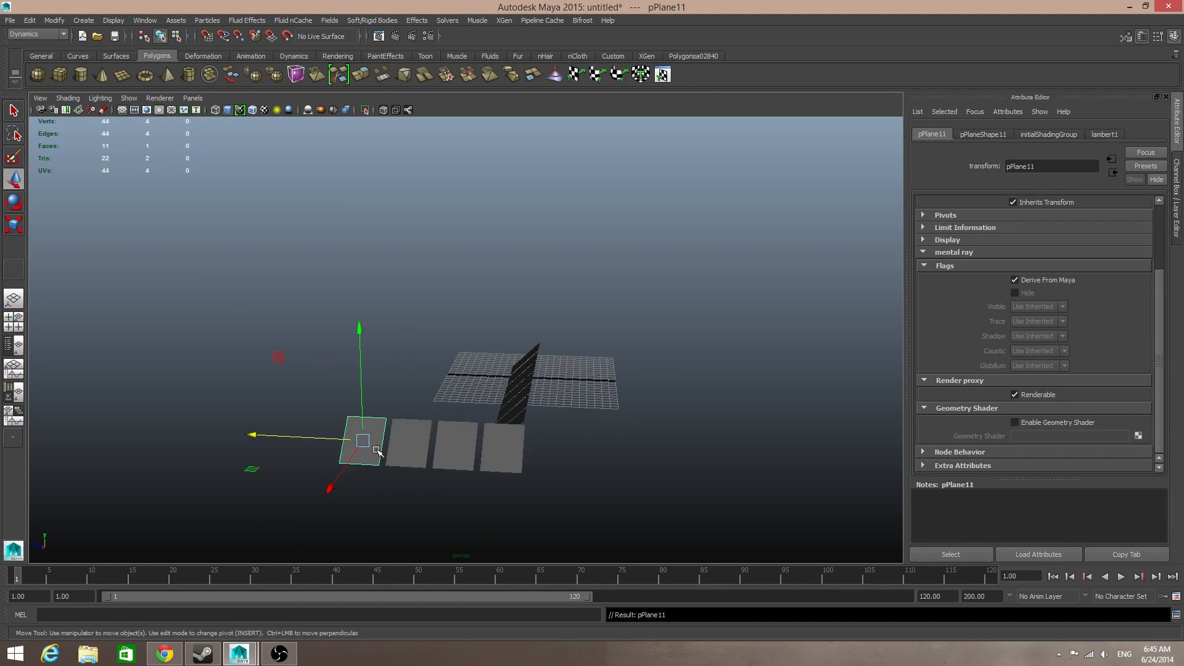
key("shift+d")
key("shift+d")
Frame both rows of proxy planes, test-render them with mental ray and close the render window
scroll(375, 461, "down", 3)
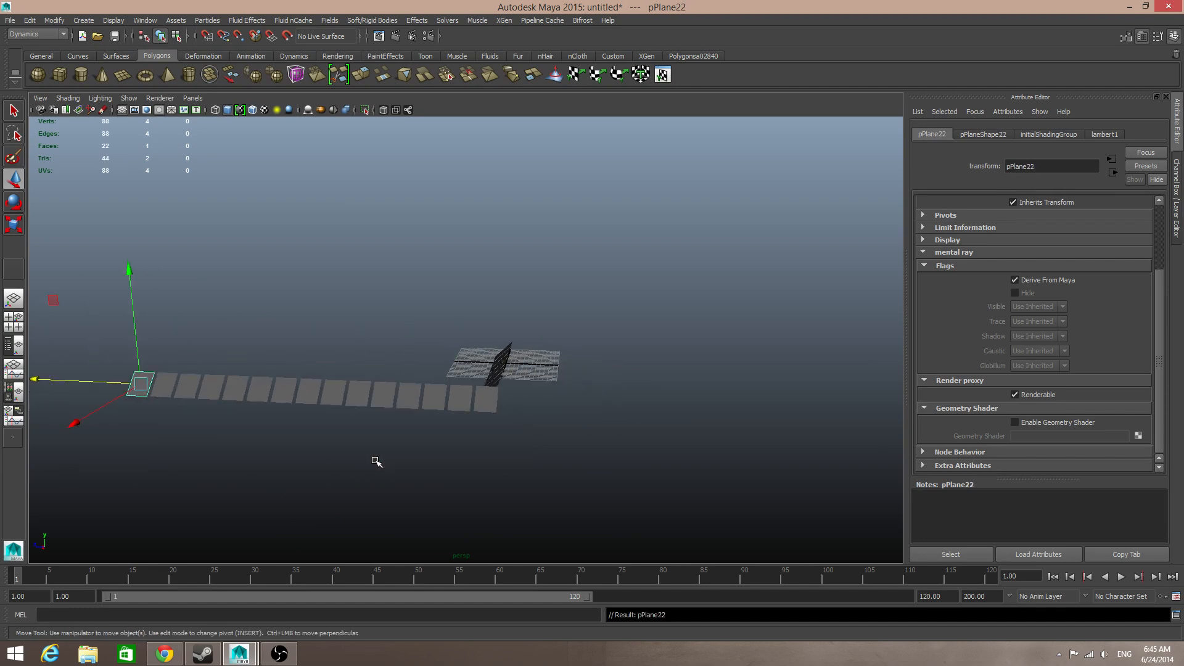
left_click_drag(375, 460, 356, 446, "alt")
right_click_drag(356, 447, 492, 460, "alt")
middle_click_drag(492, 460, 546, 464, "alt")
mouse_move(546, 464)
left_mouse_down("alt")
mouse_move(562, 483)
mouse_move(500, 482)
mouse_move(563, 462)
mouse_move(552, 464)
left_mouse_up("alt")
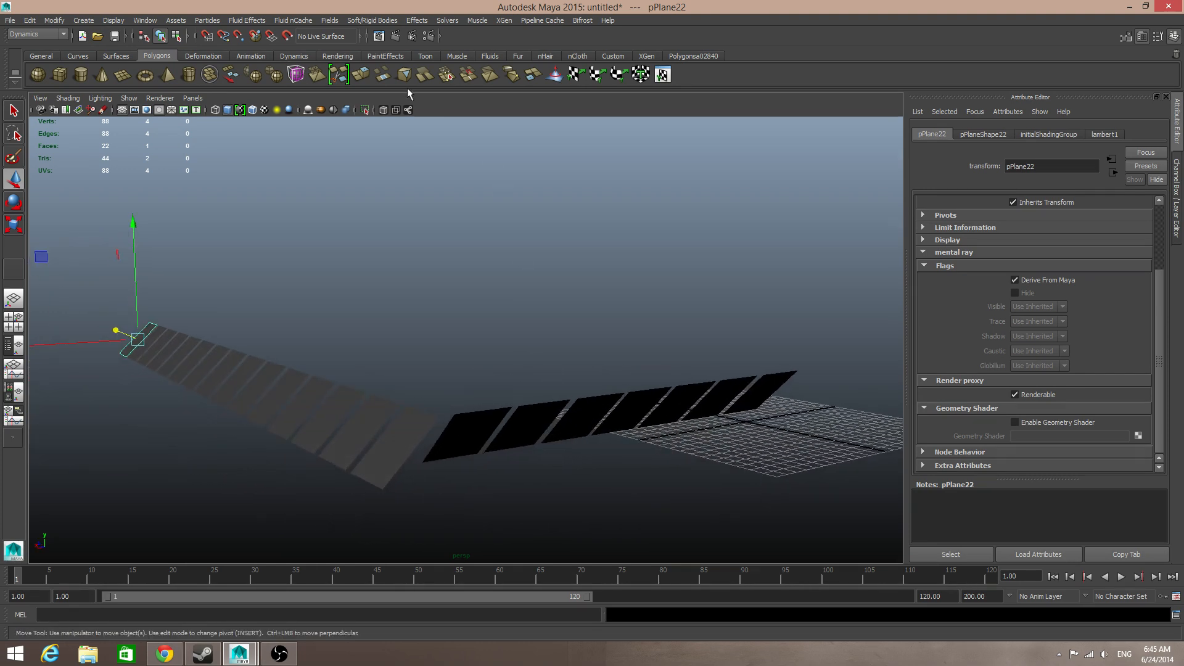
left_click(395, 36)
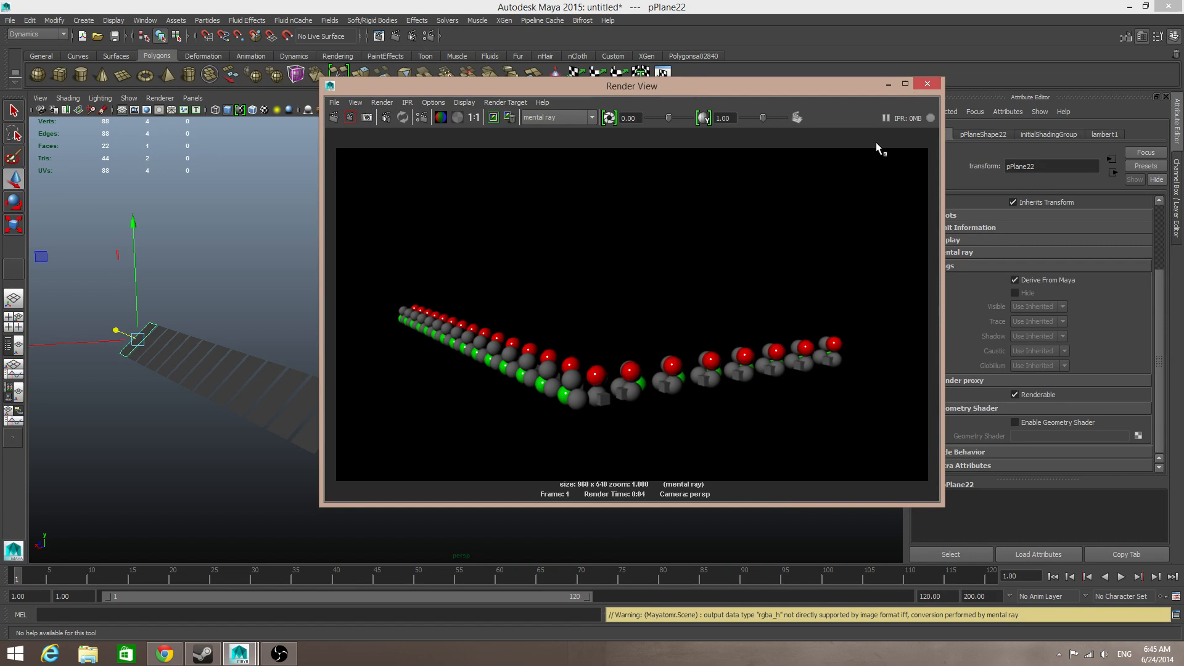
left_click(923, 85)
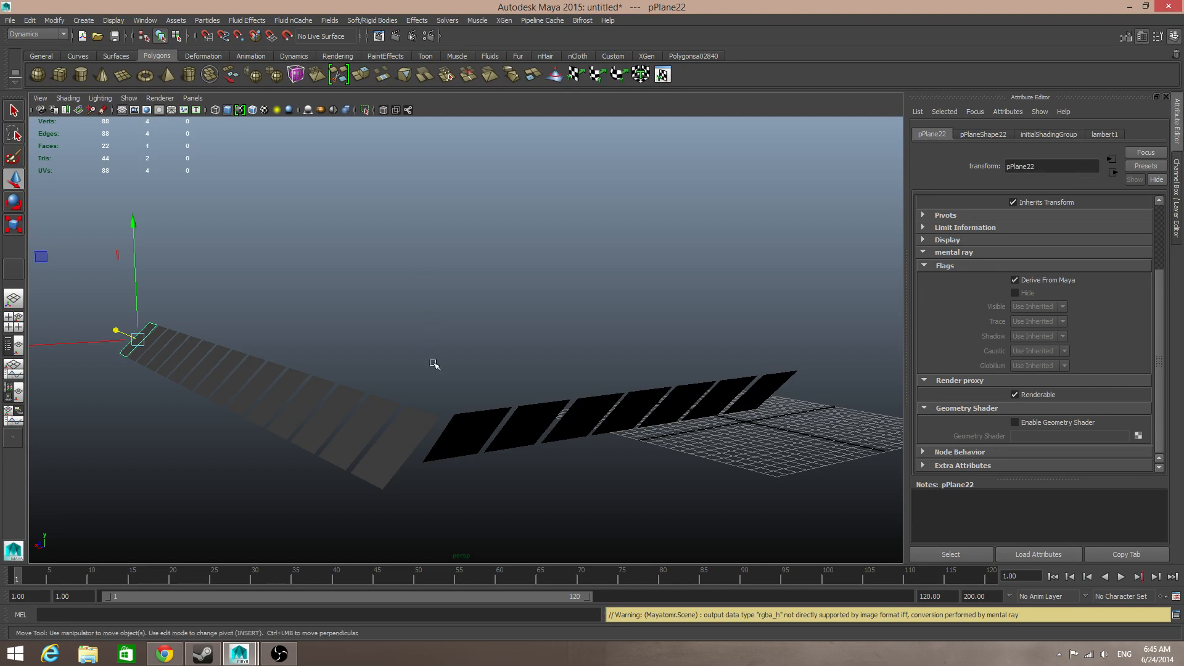
scroll(434, 365, "down", 2)
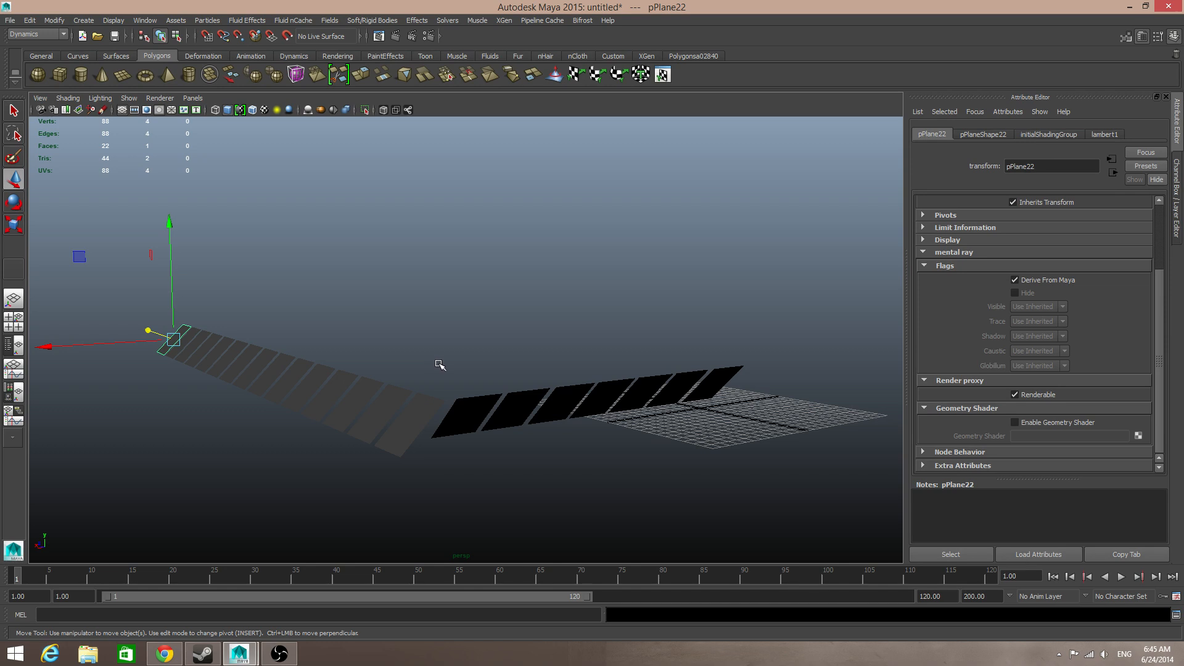
mouse_move(293, 652)
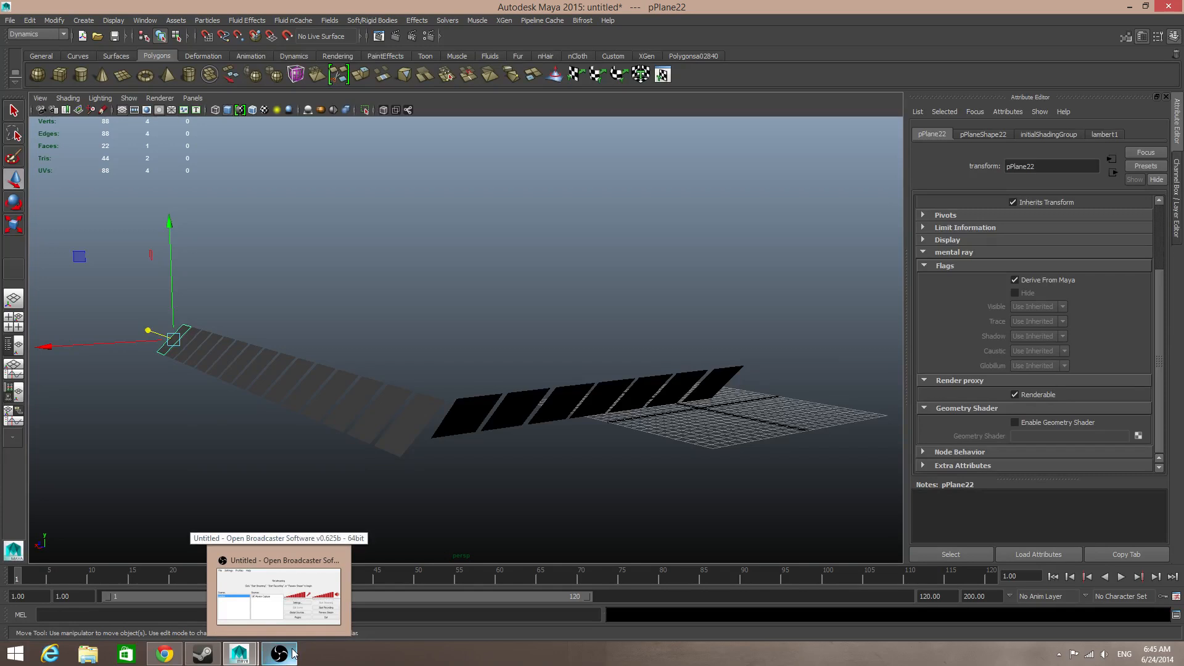